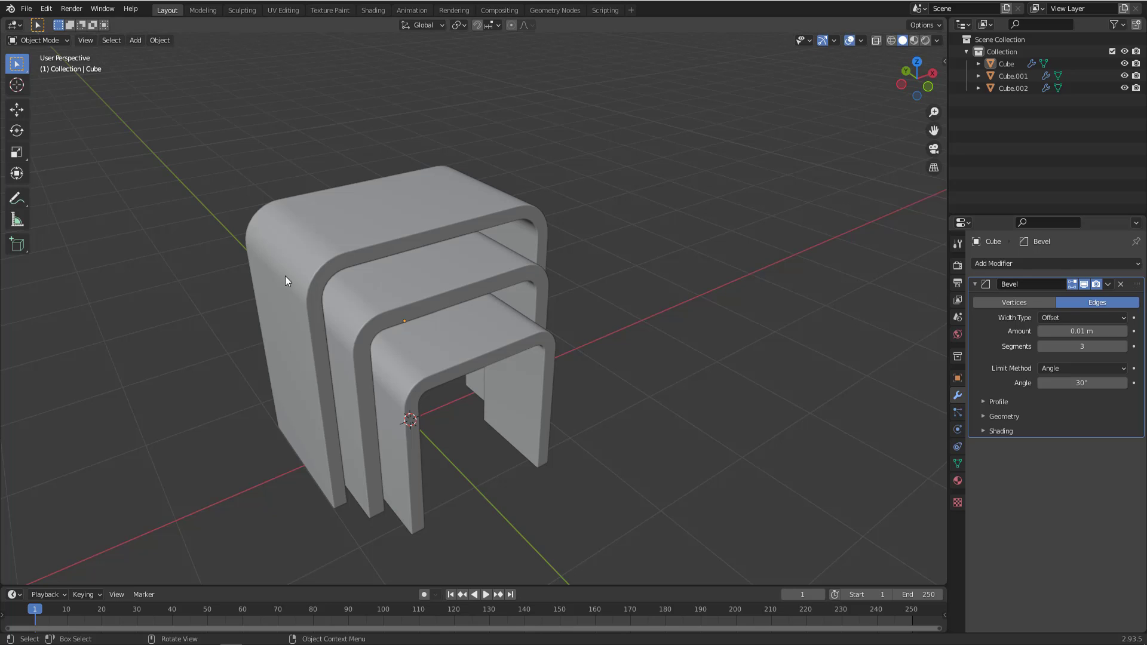
middle_drag(359, 255, 396, 307)
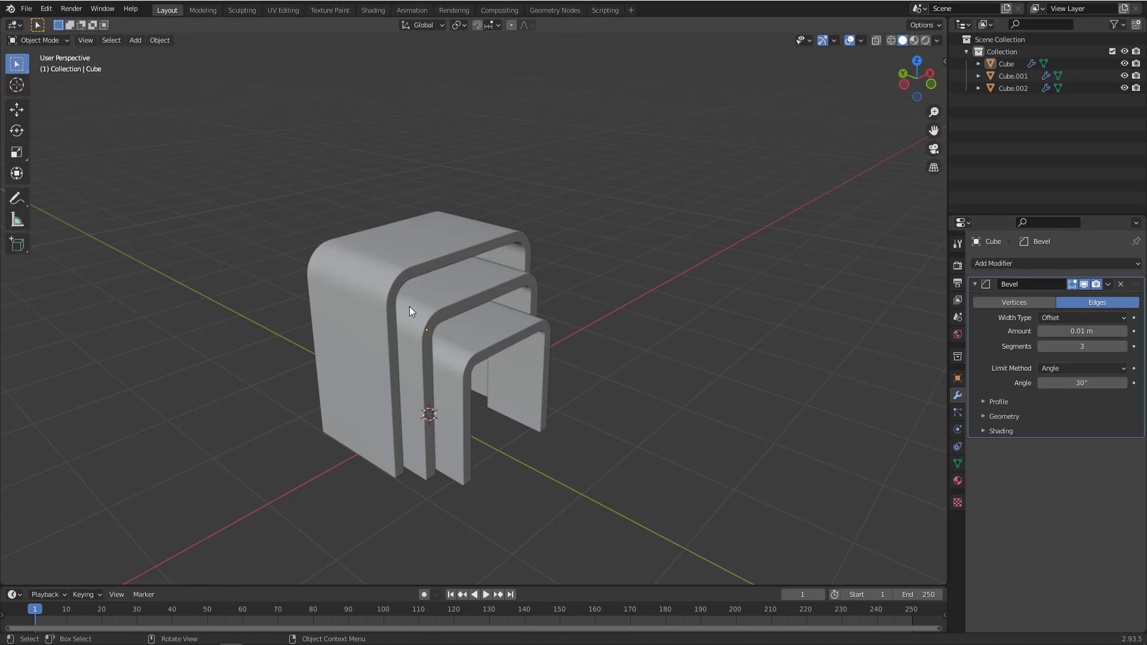
mouse_move(471, 312)
middle_down()
mouse_move(444, 285)
mouse_move(457, 314)
middle_up()
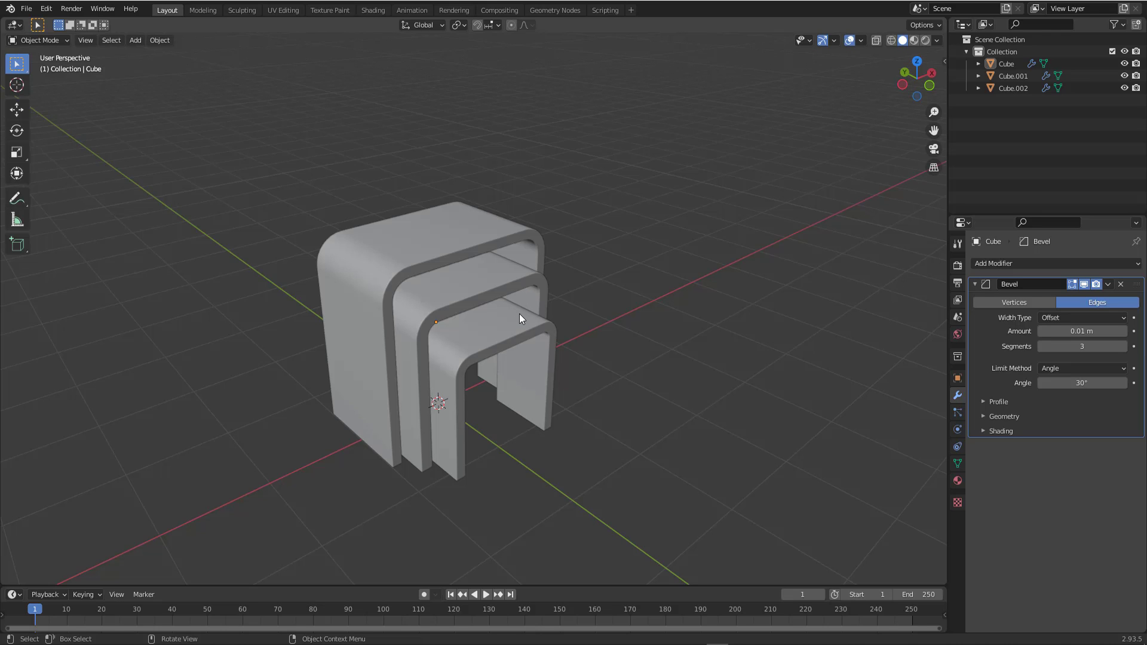
middle_drag(491, 296, 433, 288)
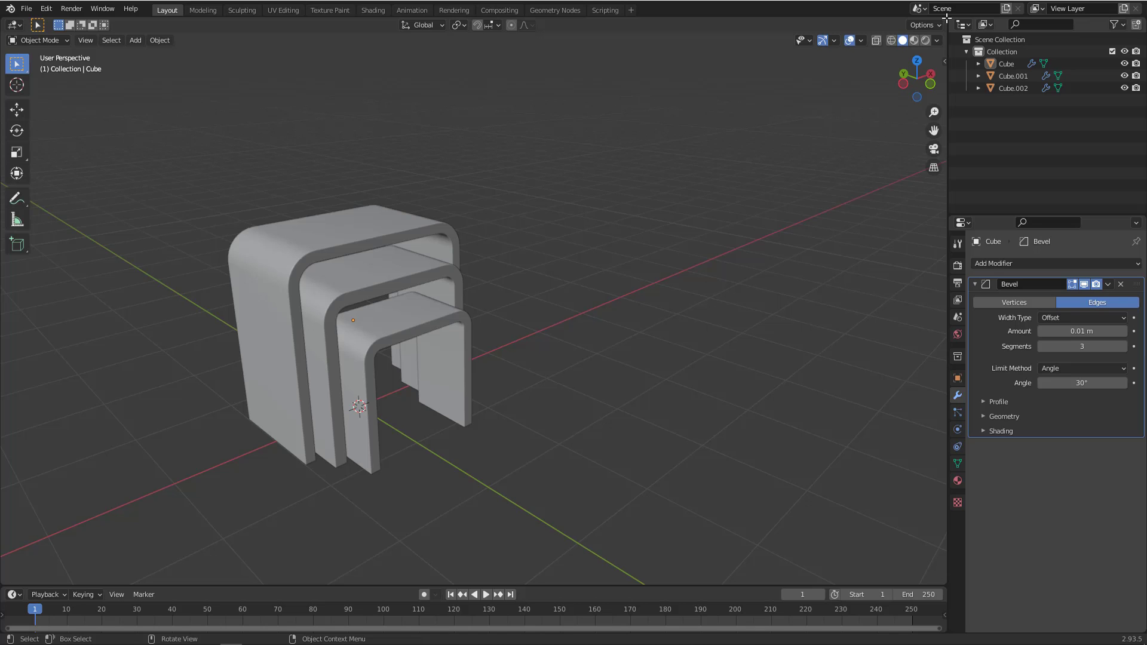
Step: Split the 3D viewport into two side-by-side areas and make the second a Shader Editor with its sidebar hidden
drag(946, 19, 481, 111)
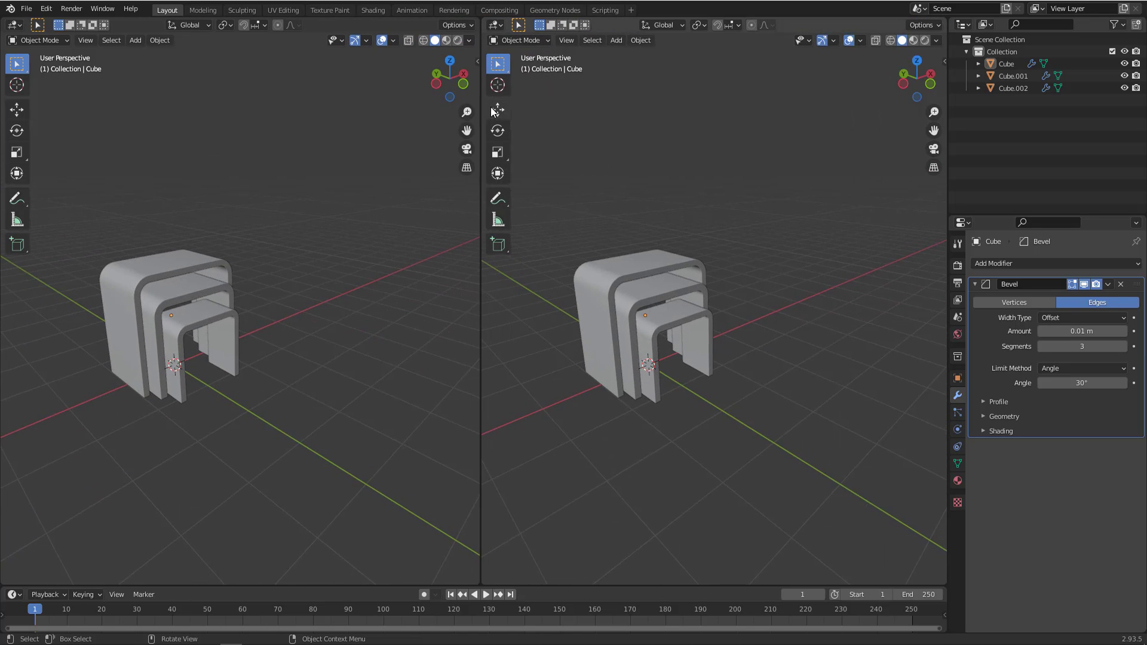
click(497, 25)
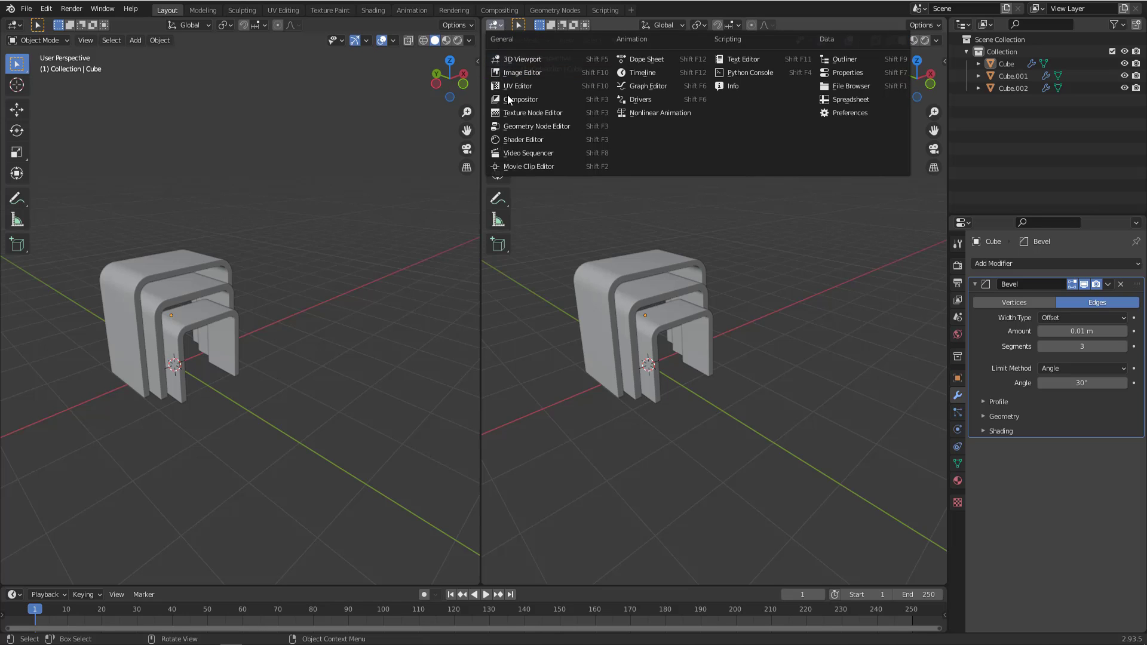
click(519, 140)
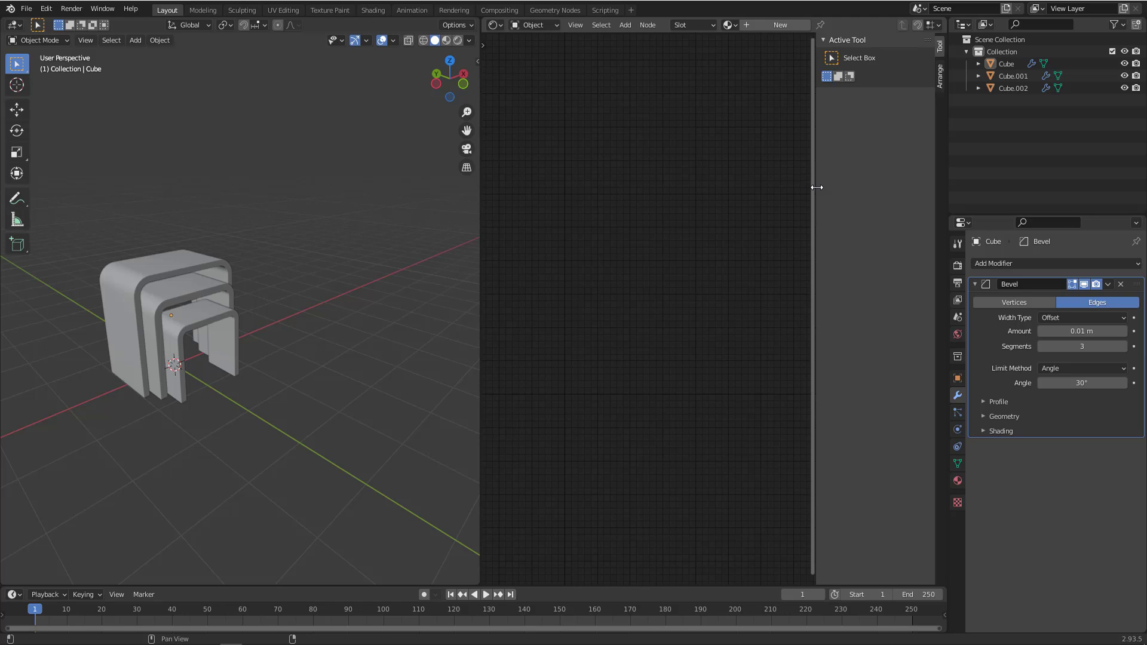
key(n)
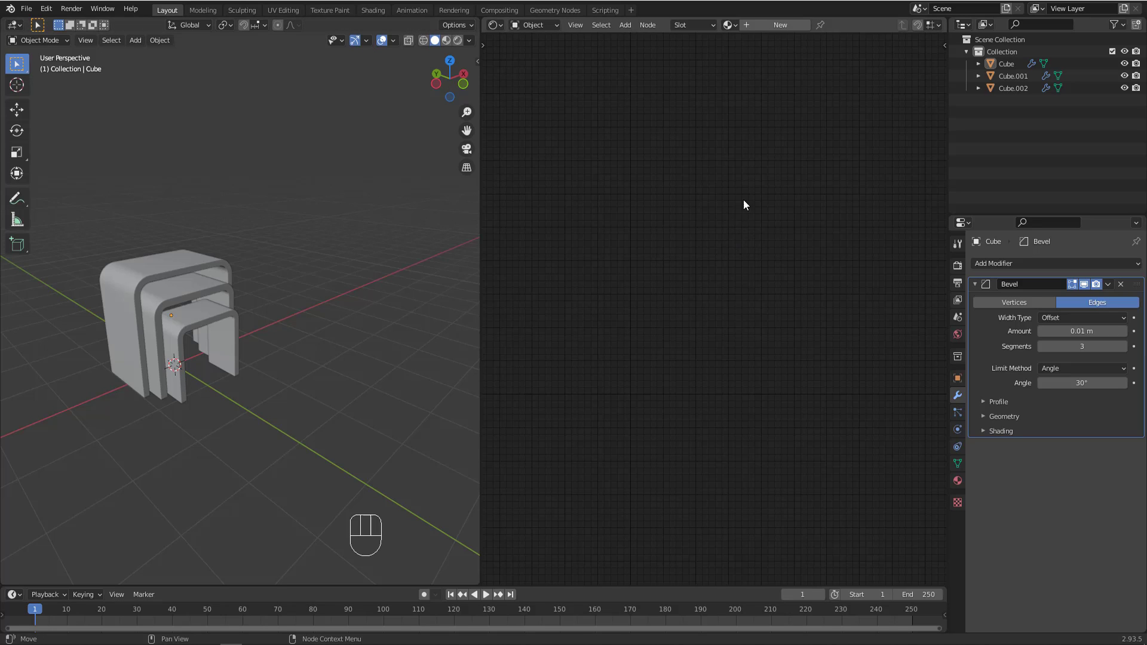
Step: Select the largest, outermost table and show its material properties
middle_drag(173, 269, 217, 288)
scroll(128, 279, up, 2)
click(266, 254)
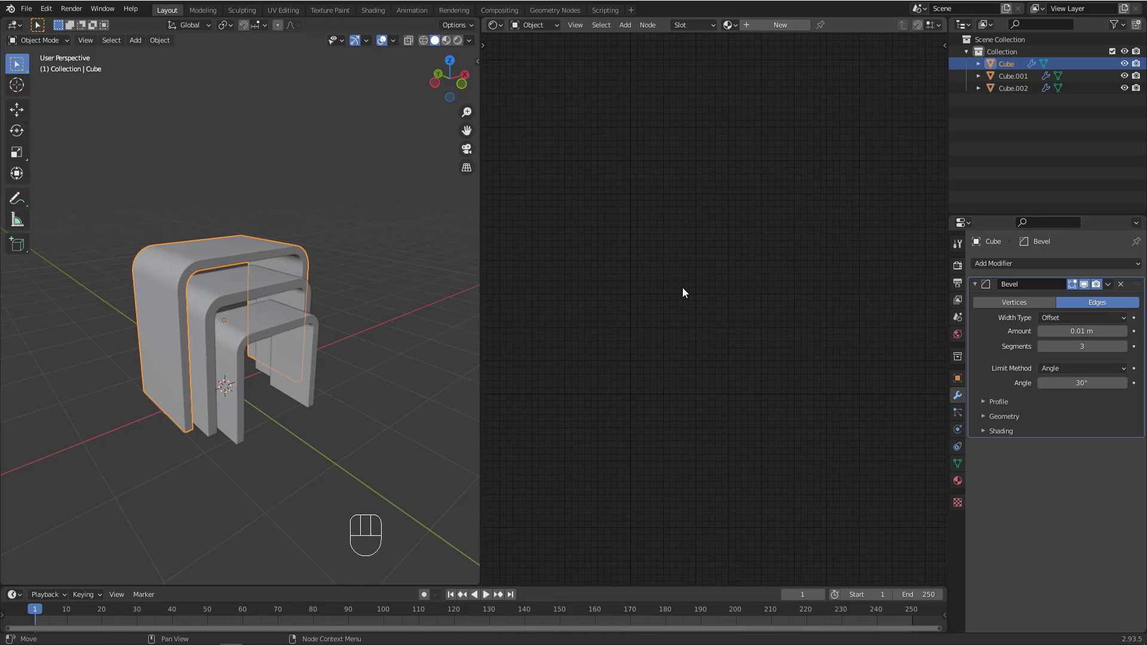
click(958, 481)
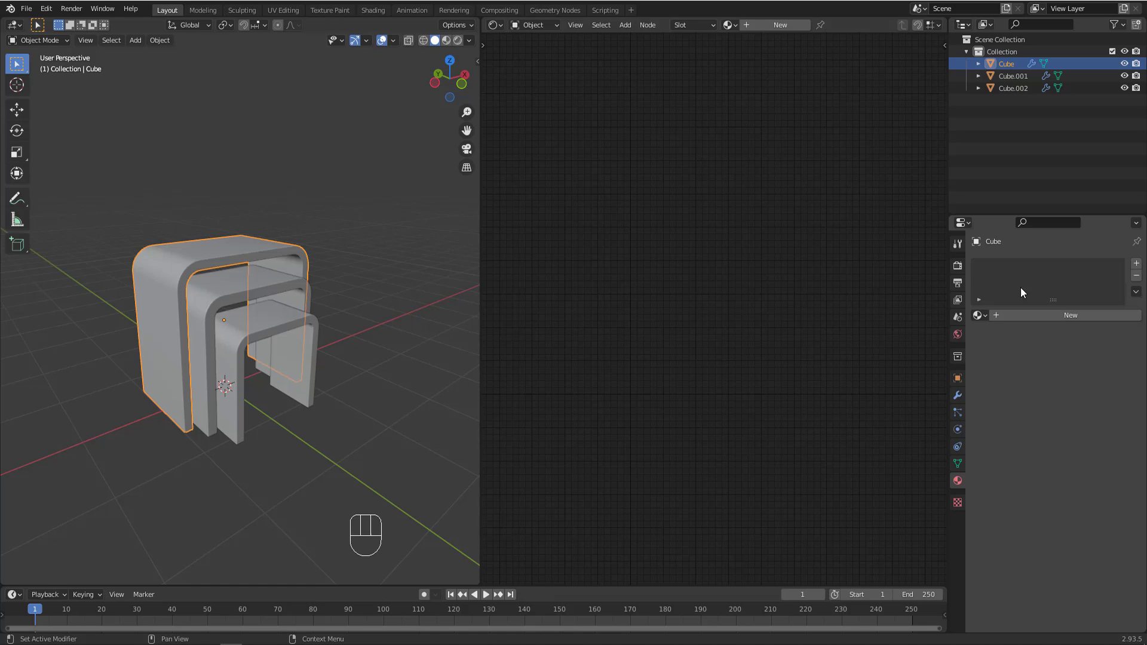
middle_click(995, 265)
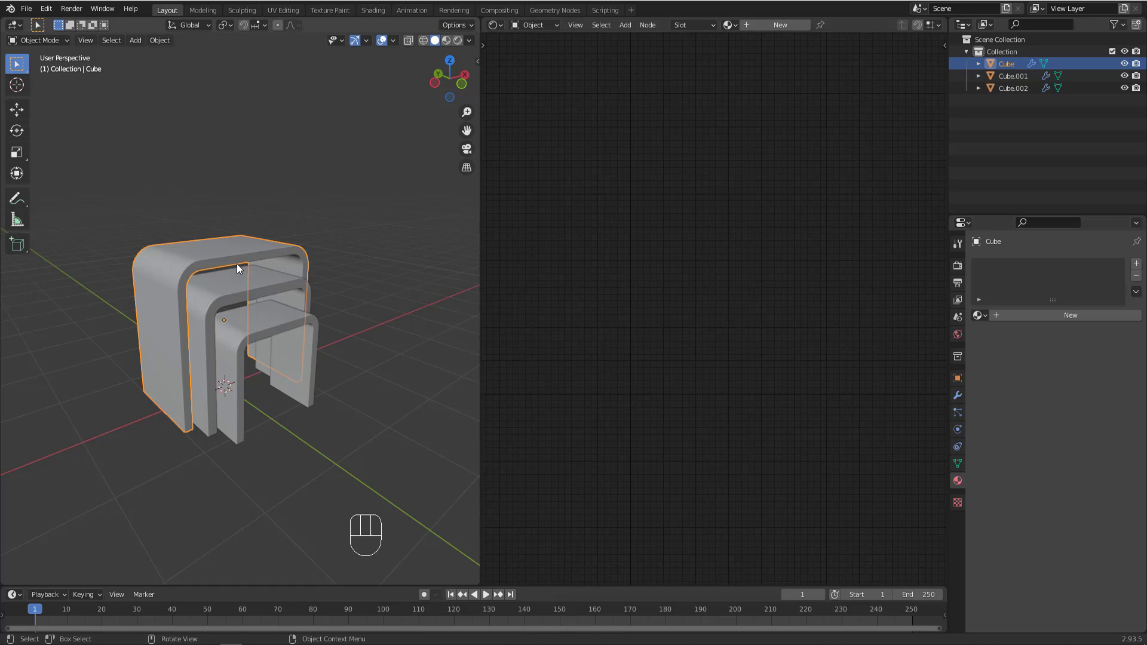
Step: Merge the side-by-side Shader Editor back into the 3D viewport and split the viewport into an upper and a lower area
drag(482, 258, 479, 184)
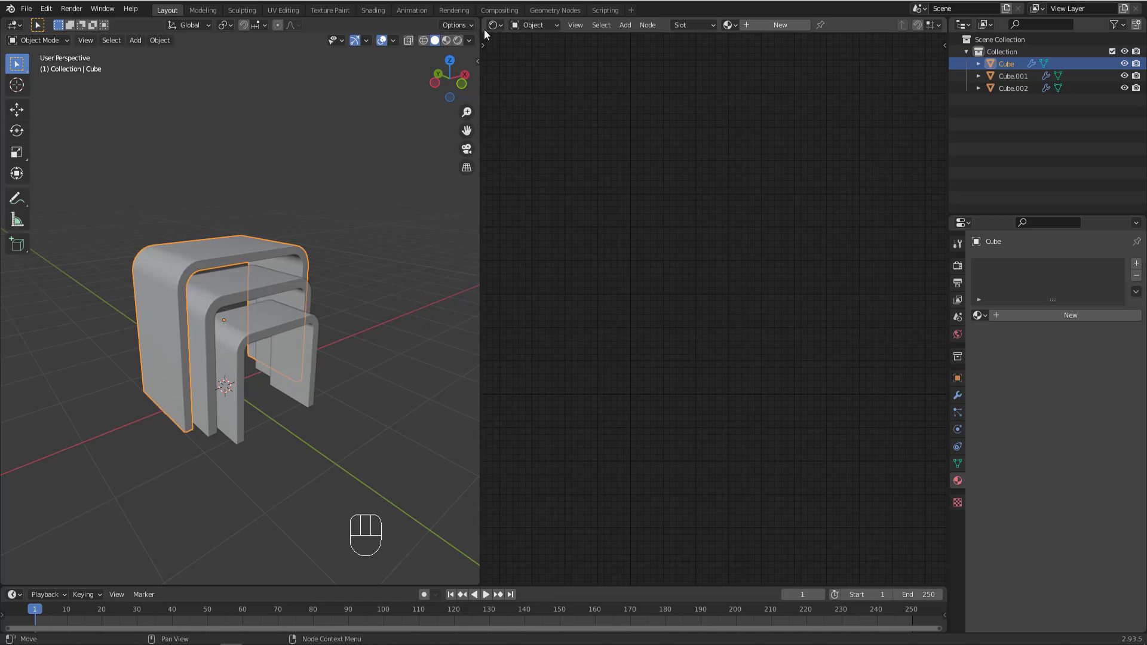
drag(482, 29, 654, 126)
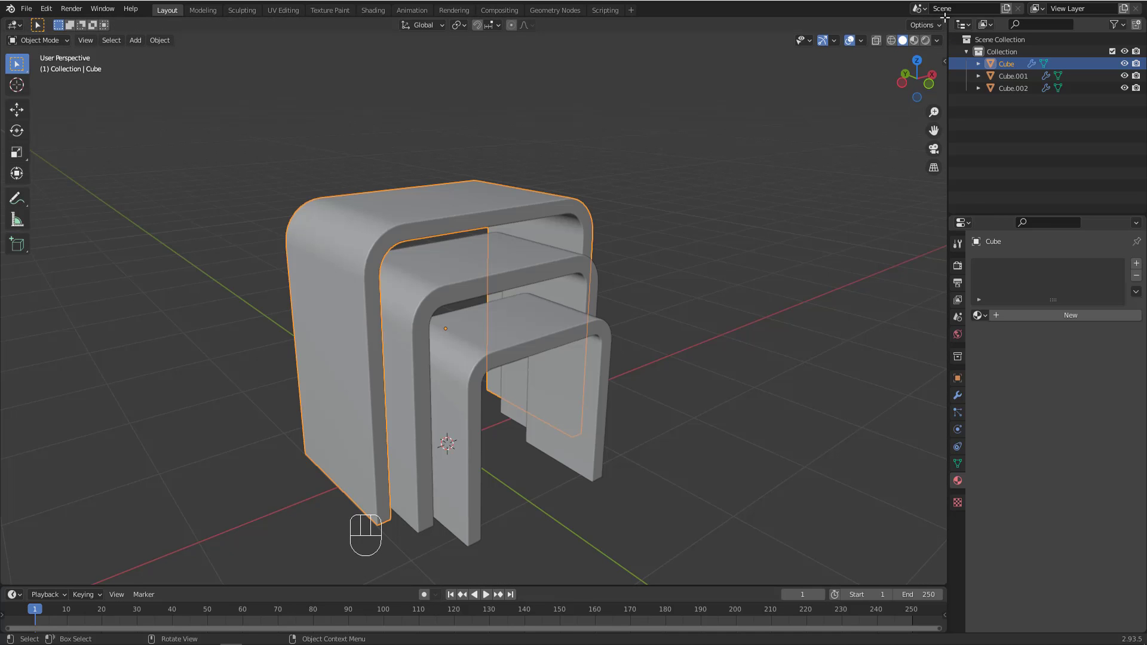
drag(946, 19, 864, 331)
scroll(432, 179, down, 3)
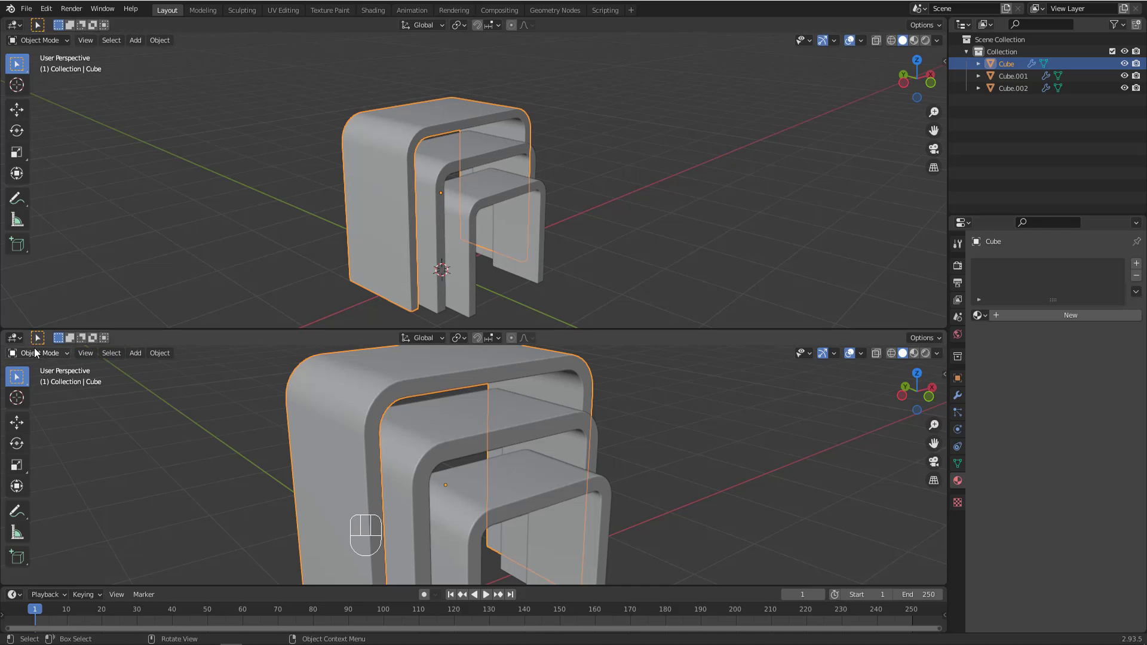
Step: Make the lower area a Shader Editor, enlarge it slightly and hide its sidebar
click(14, 337)
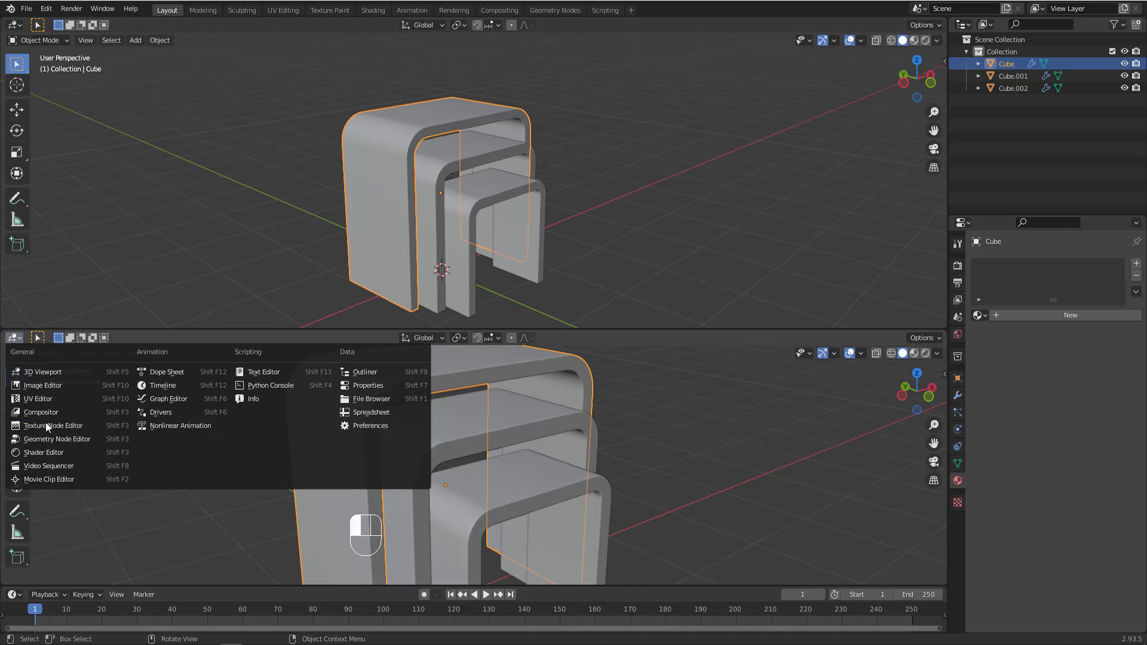
click(47, 453)
middle_drag(420, 462, 472, 443)
scroll(503, 439, down, 3)
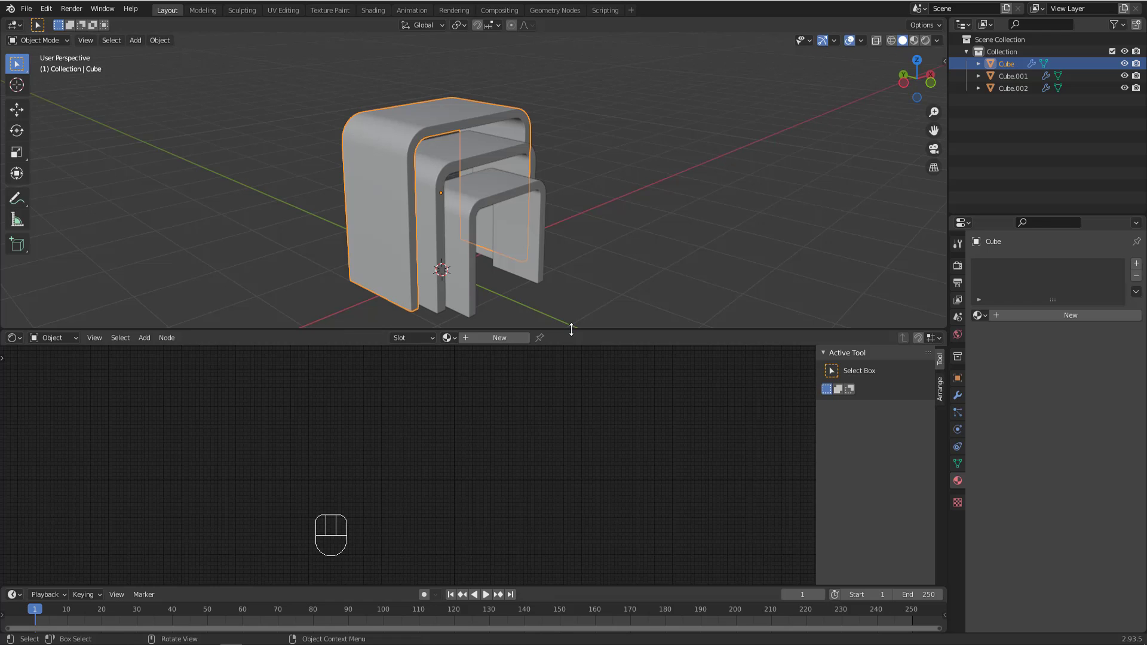
mouse_move(572, 329)
mouse_down()
mouse_move(570, 298)
mouse_move(570, 315)
mouse_up()
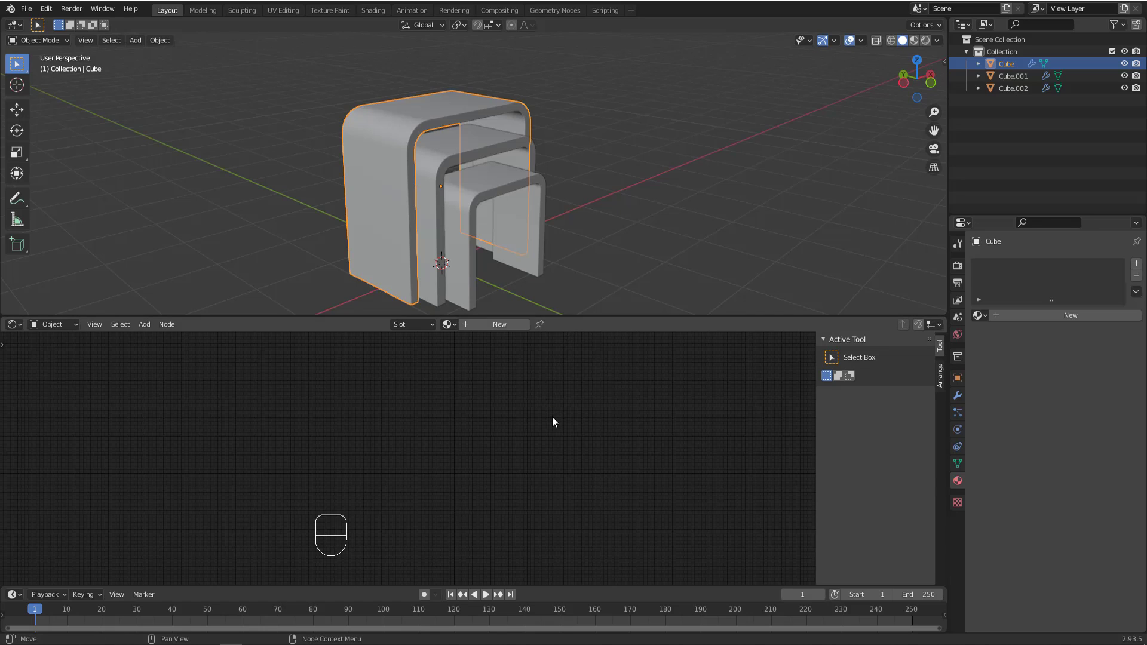
key(n)
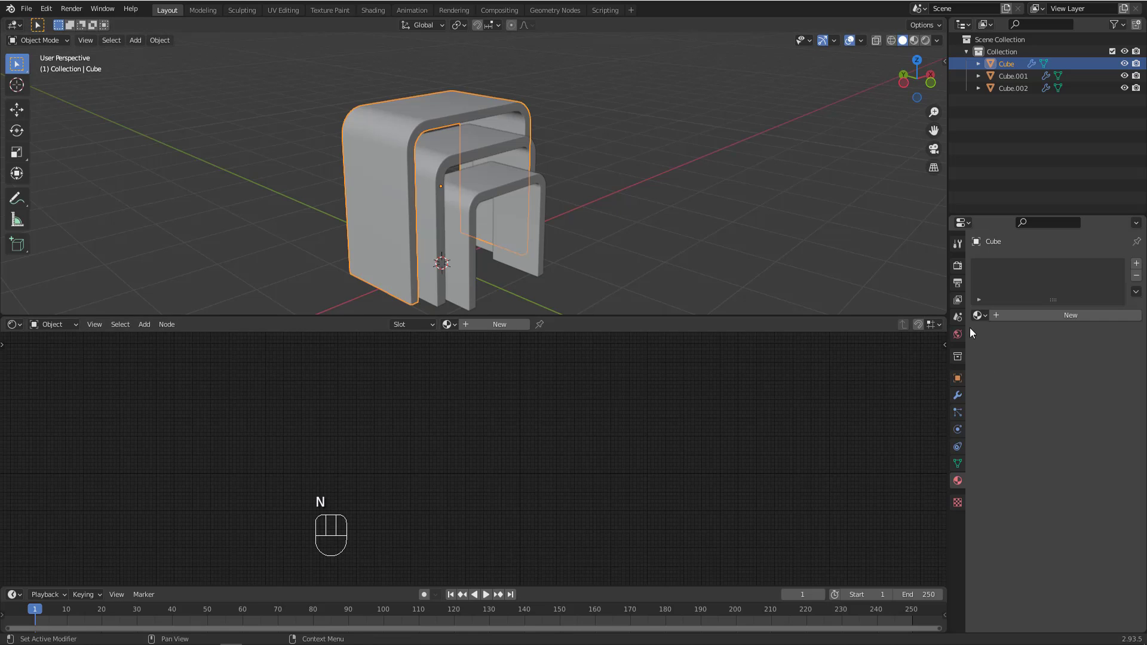
Step: Merge the lower Shader Editor back into the 3D viewport and switch to the Shading workspace with the nested tables in view
drag(944, 317, 899, 418)
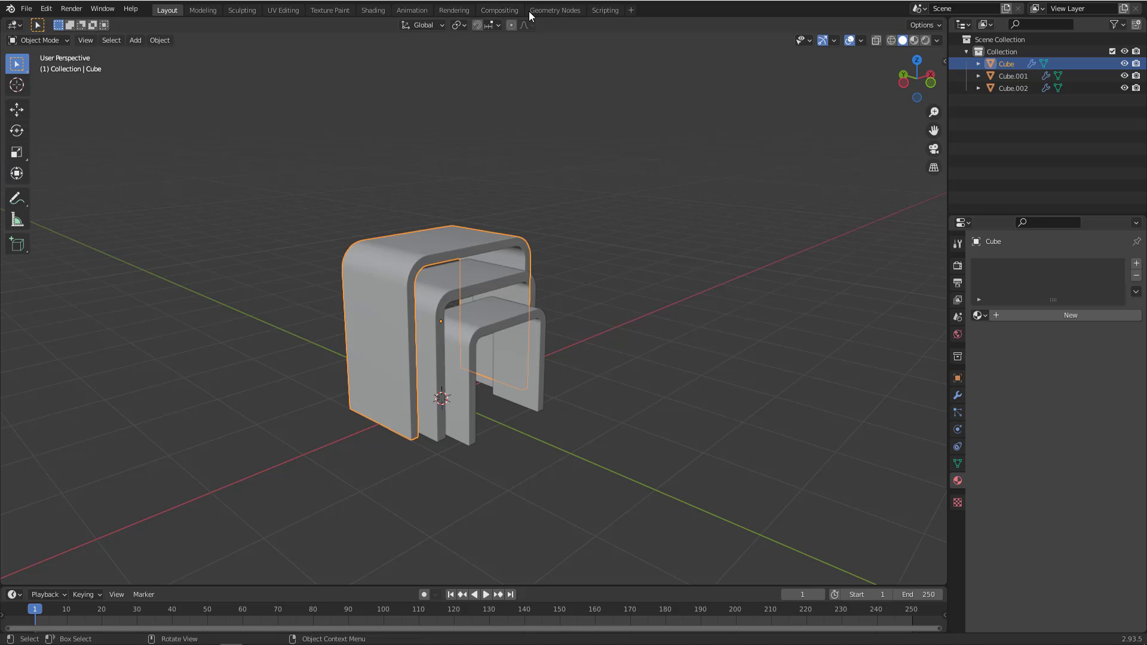
click(374, 10)
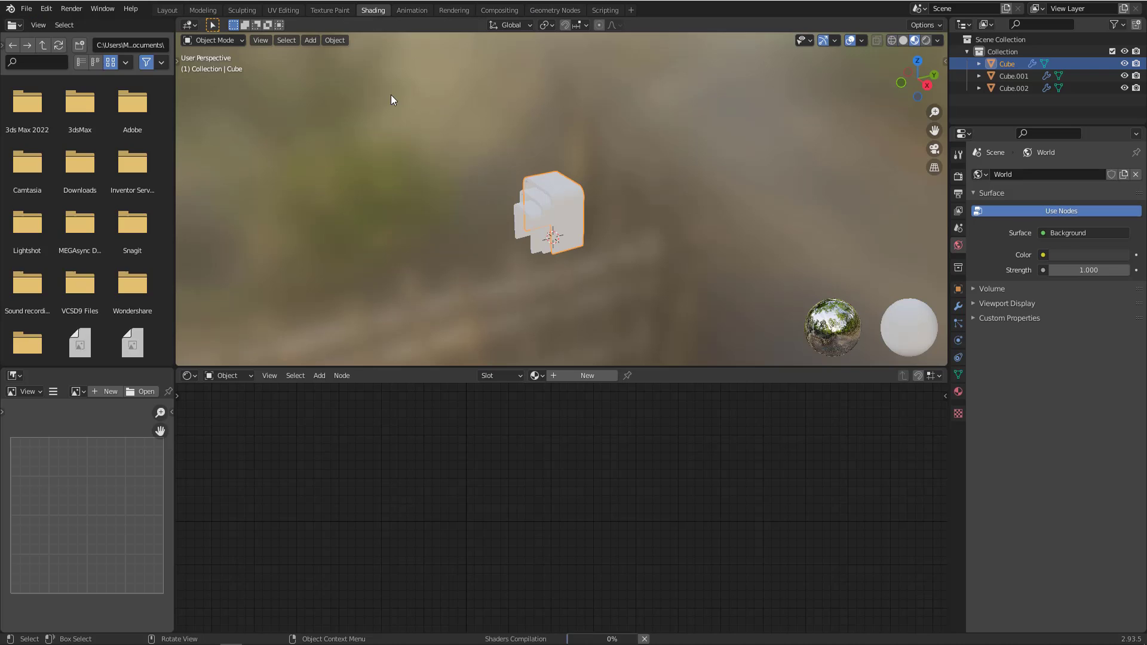
scroll(553, 234, up, 2)
middle_drag(529, 232, 649, 188)
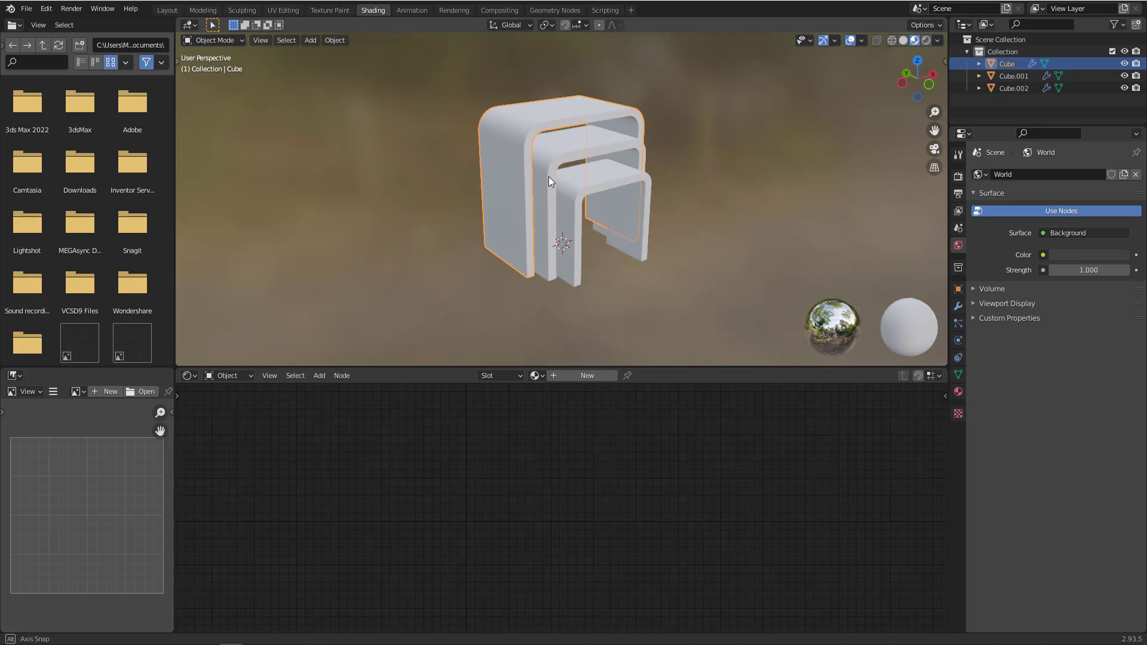
middle_drag(548, 177, 500, 223)
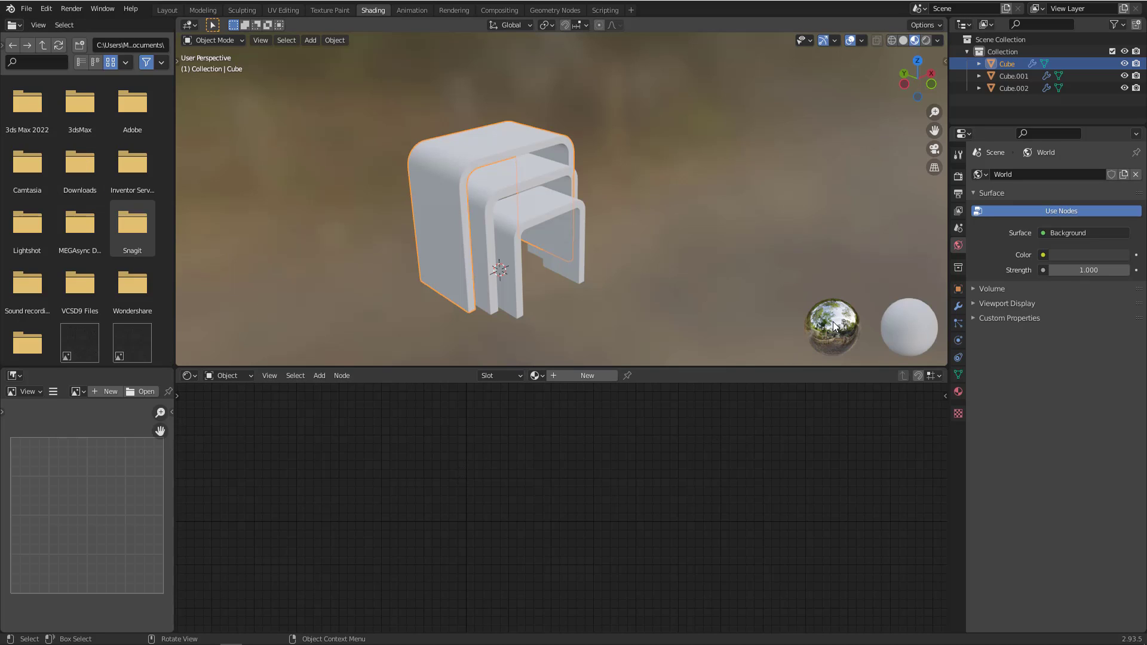
mouse_move(503, 243)
middle_down()
mouse_move(479, 234)
mouse_move(507, 241)
middle_up()
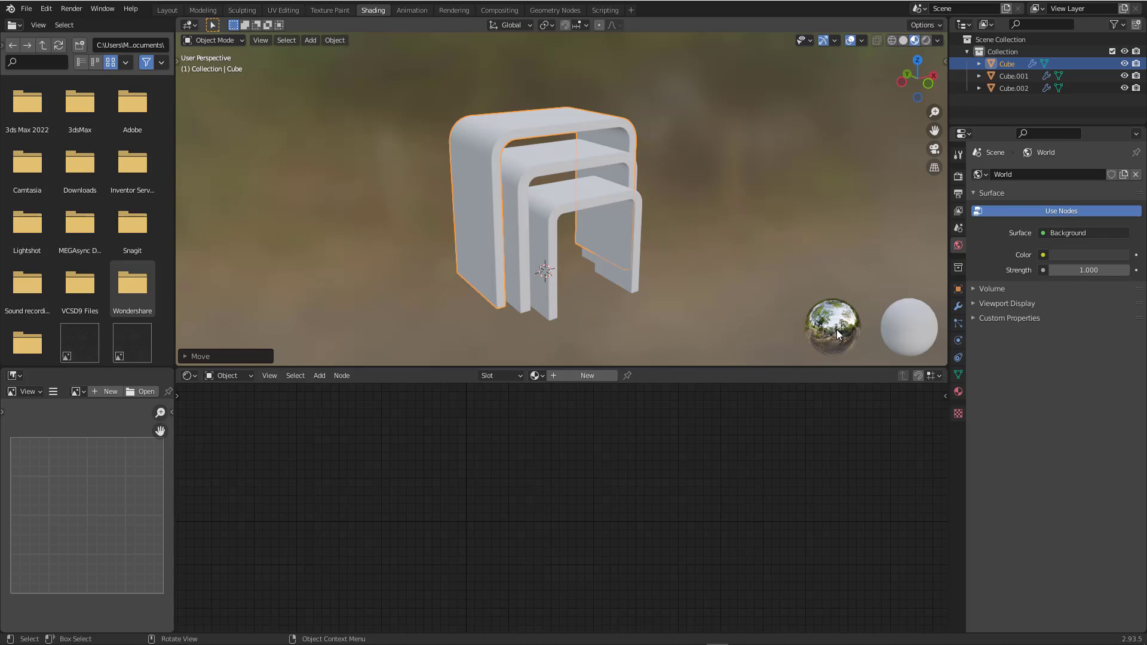
click(936, 40)
key(ctrl+alt+g)
mouse_move(851, 236)
mouse_down()
mouse_move(775, 176)
mouse_move(794, 173)
mouse_up()
mouse_move(541, 46)
mouse_down()
mouse_move(388, 201)
mouse_move(361, 247)
mouse_up()
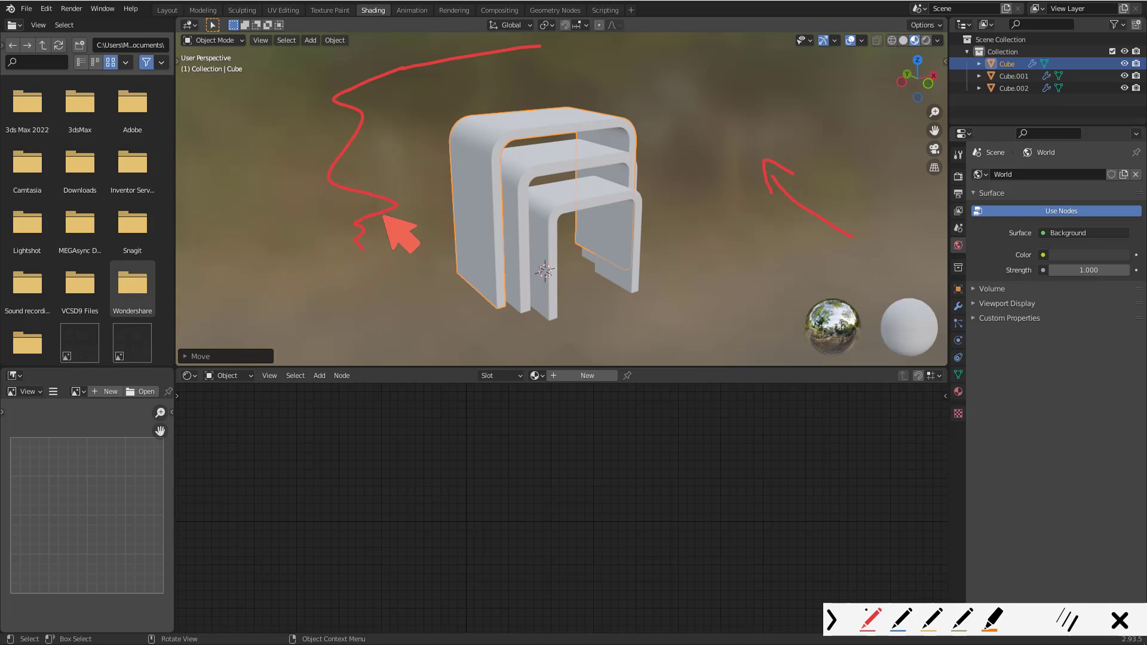
key(Escape)
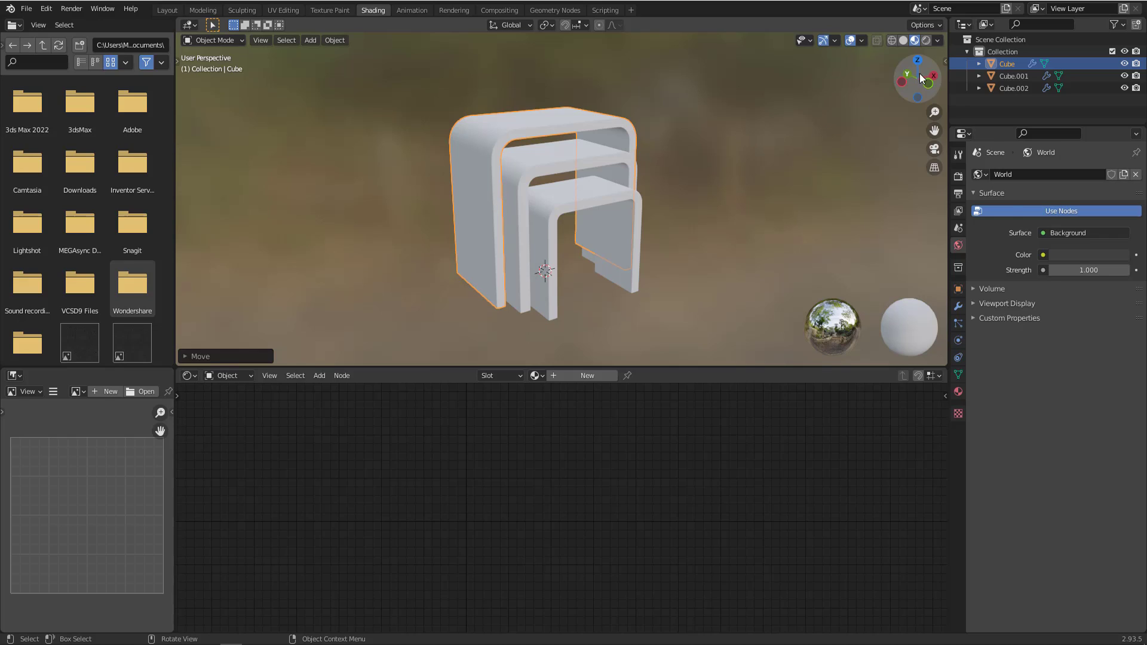
Step: Change the viewport's environment lighting to the dark studio HDRI and check it on the tables
click(936, 41)
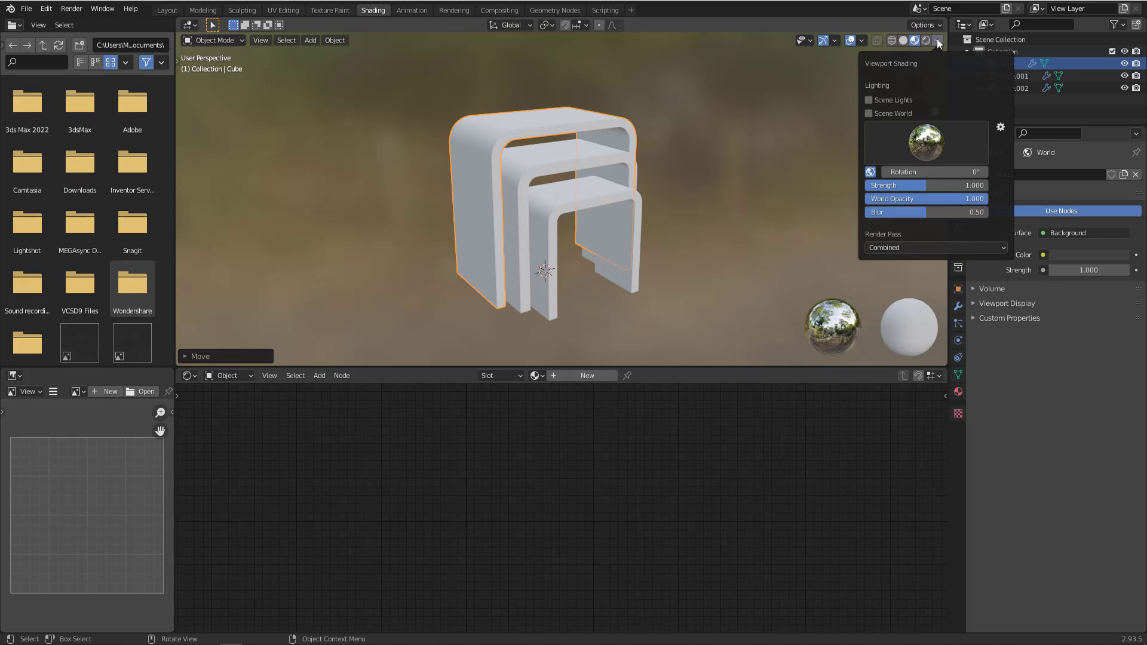
click(933, 145)
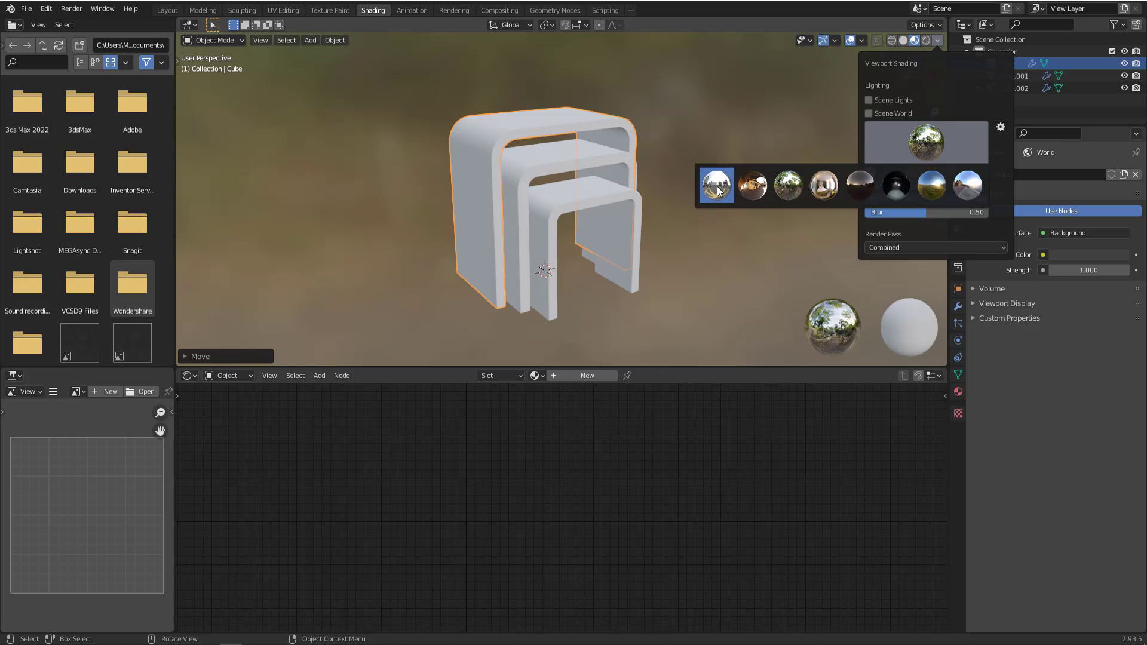
click(896, 190)
mouse_move(579, 125)
middle_down()
mouse_move(617, 142)
mouse_move(553, 138)
mouse_move(530, 120)
mouse_move(641, 143)
mouse_move(728, 197)
mouse_move(592, 160)
mouse_move(665, 136)
mouse_move(636, 143)
middle_up()
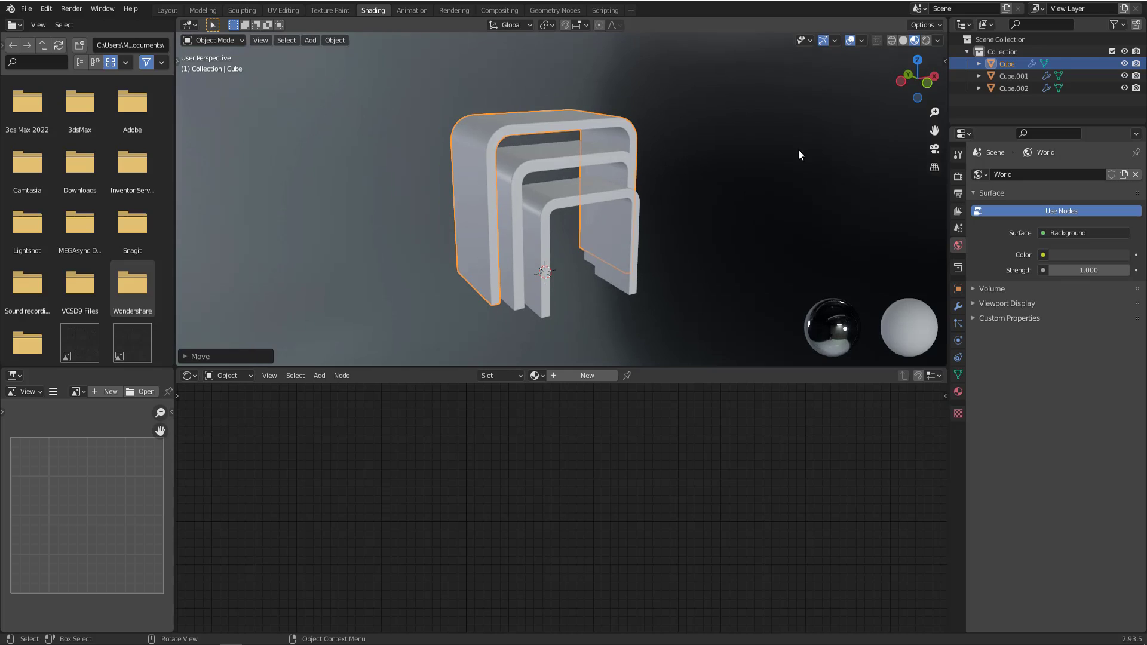
Step: Change the viewport's environment lighting to the warm interior HDRI and check it on the tables
click(939, 42)
click(932, 144)
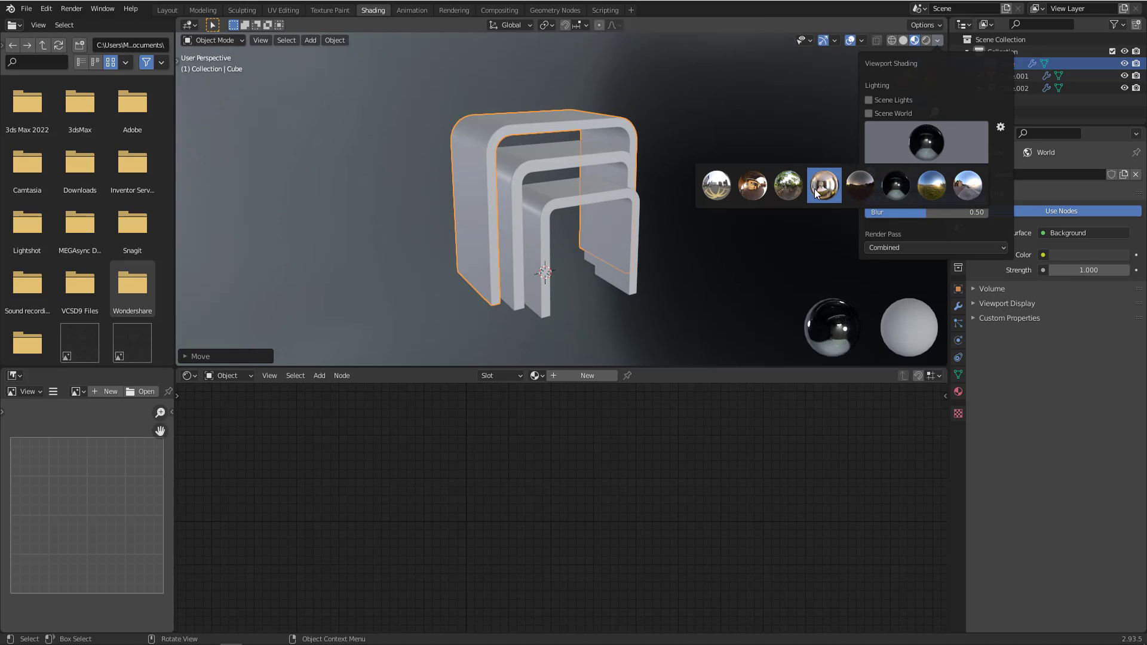
click(759, 190)
middle_drag(758, 189, 643, 205)
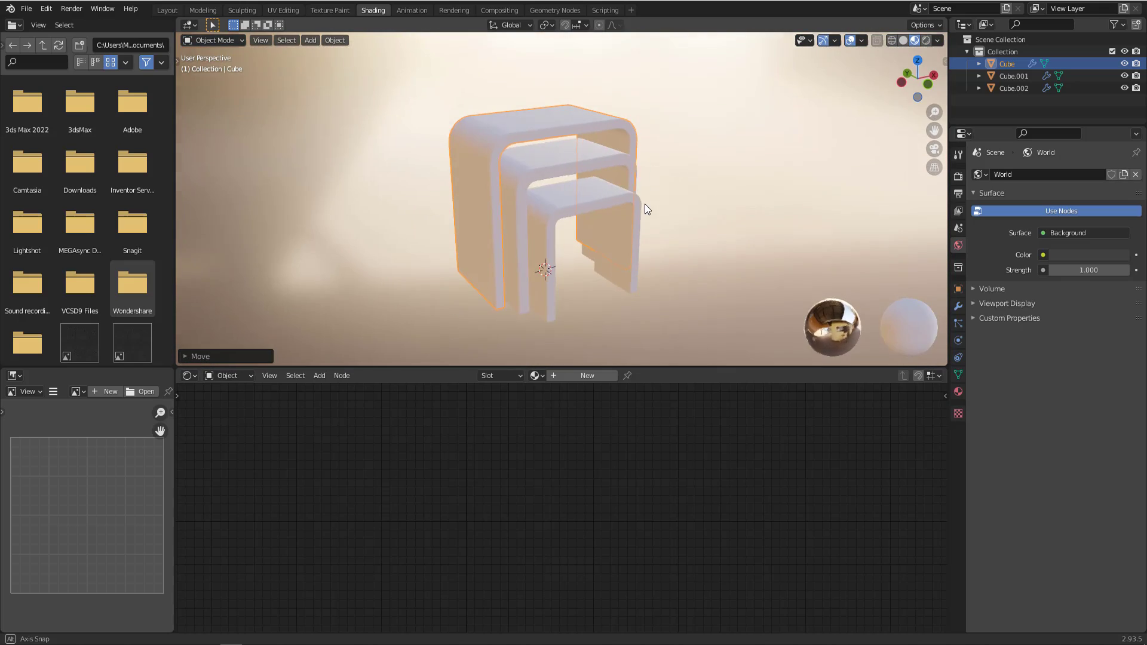
Step: Set the viewport's environment lighting back to the green forest HDRI
click(937, 40)
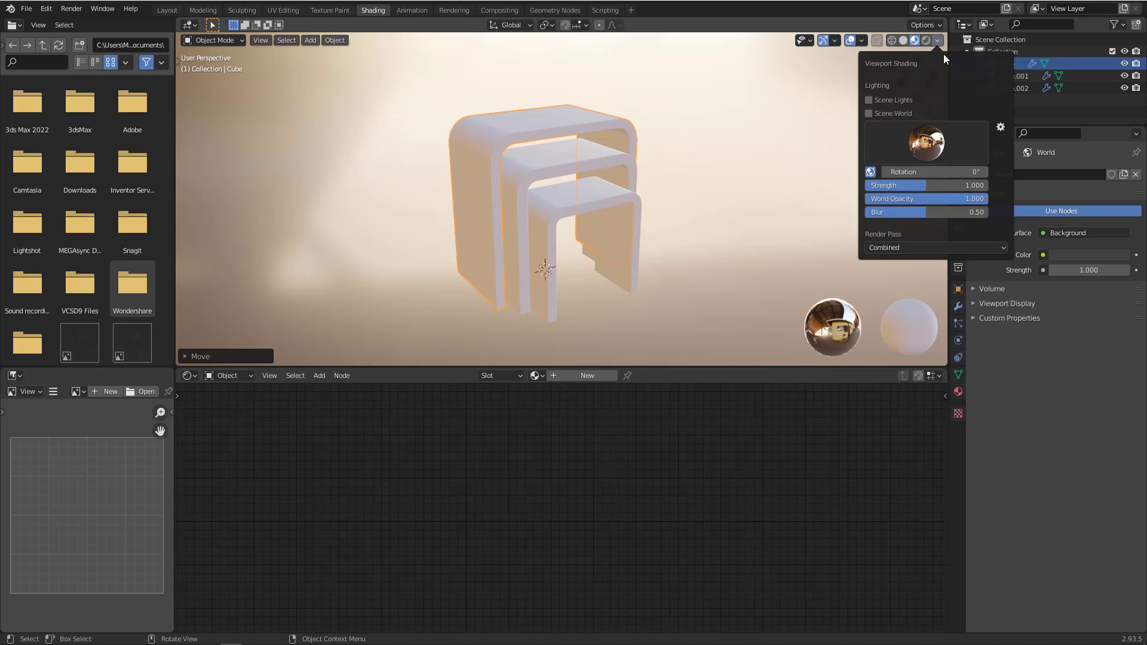
click(942, 150)
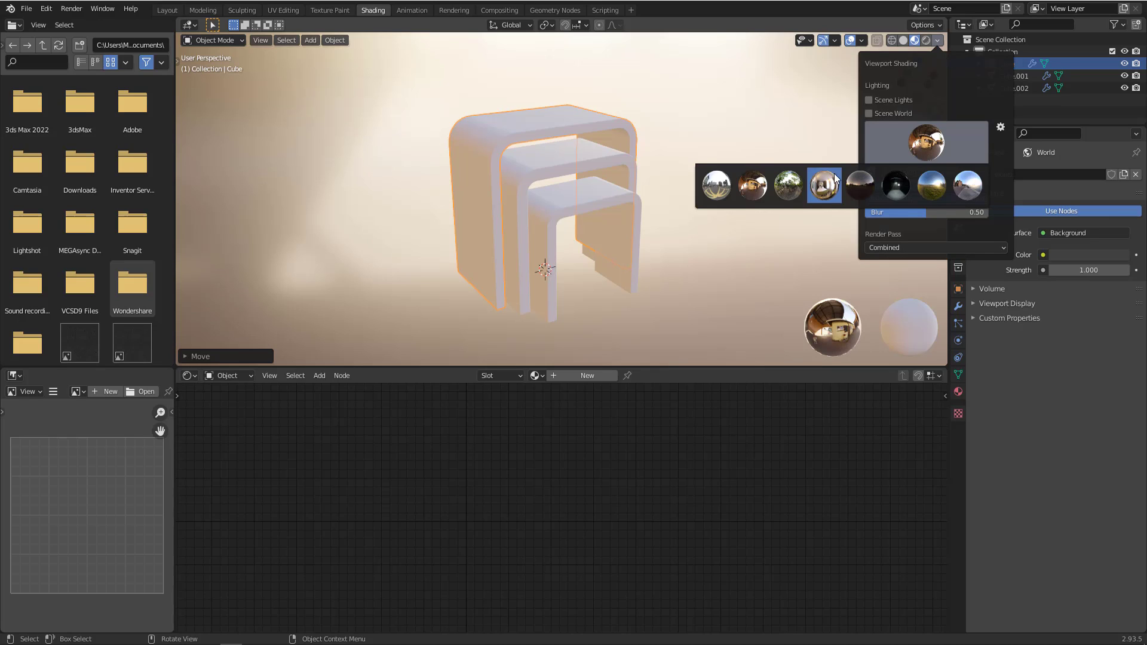
click(798, 187)
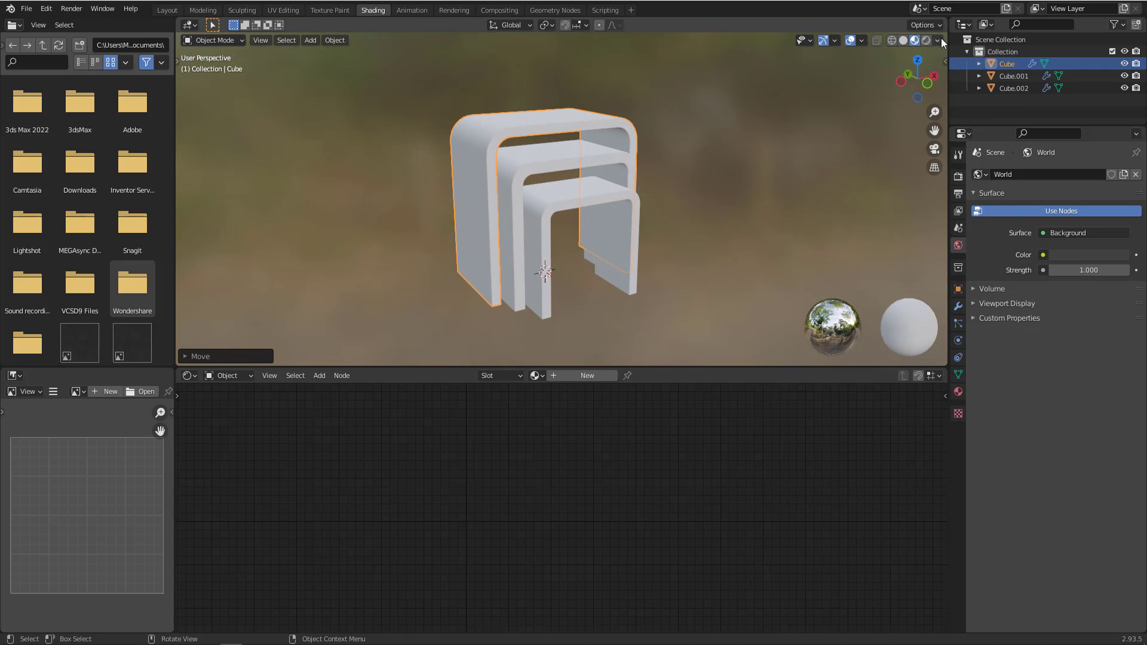
Step: Turn off the fixed HDRI rotation option in the viewport shading's lighting settings
click(940, 39)
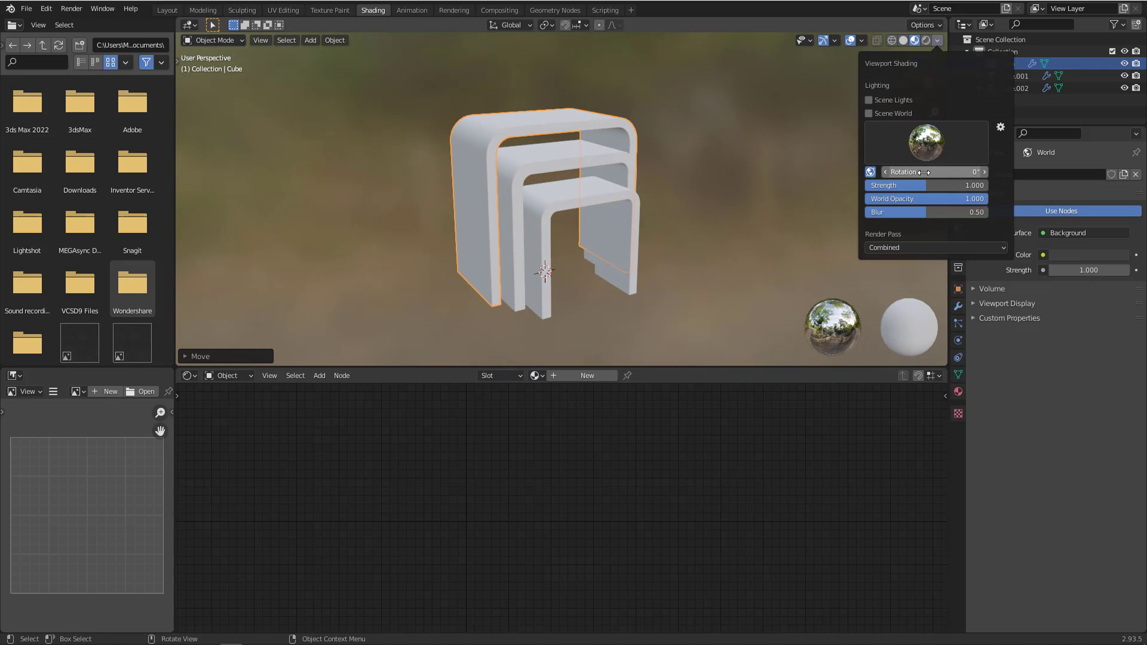
mouse_move(924, 170)
mouse_down()
mouse_move(1000, 171)
mouse_move(906, 181)
mouse_up()
mouse_move(632, 172)
middle_down()
mouse_move(695, 161)
mouse_move(679, 136)
mouse_move(740, 177)
mouse_move(667, 151)
mouse_move(746, 178)
mouse_move(636, 160)
mouse_move(735, 109)
mouse_move(746, 166)
mouse_move(661, 172)
mouse_move(679, 126)
mouse_move(744, 141)
mouse_move(676, 179)
mouse_move(672, 123)
mouse_move(724, 158)
middle_up()
click(937, 40)
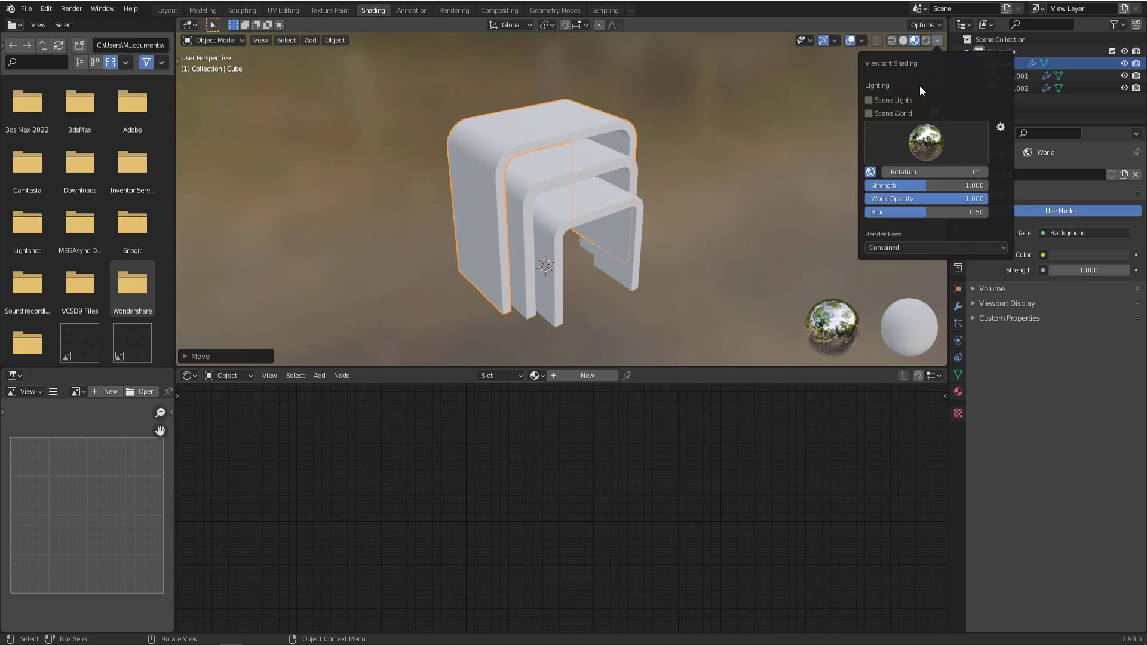
click(870, 174)
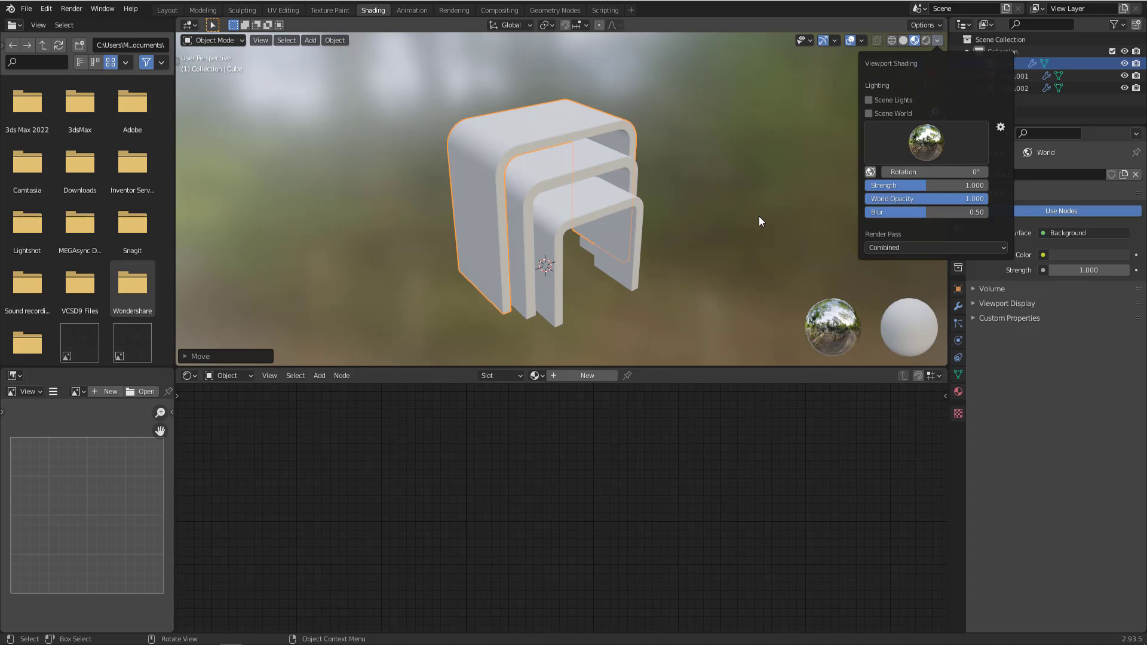
middle_drag(676, 195, 701, 181)
click(938, 40)
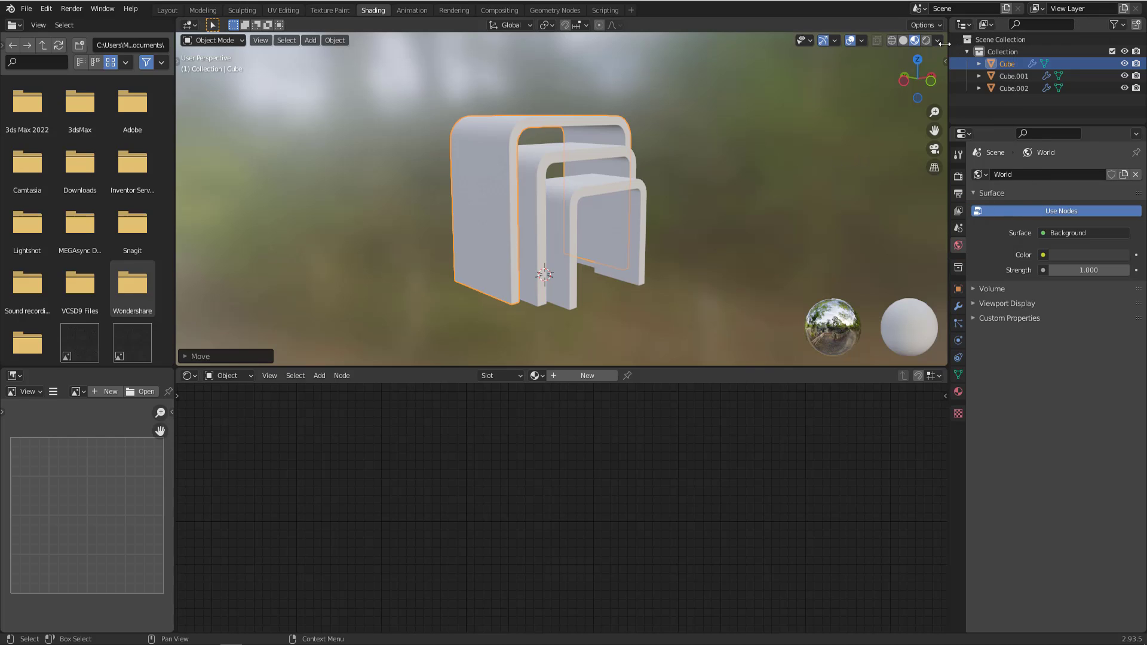
click(937, 40)
middle_drag(776, 126, 767, 130)
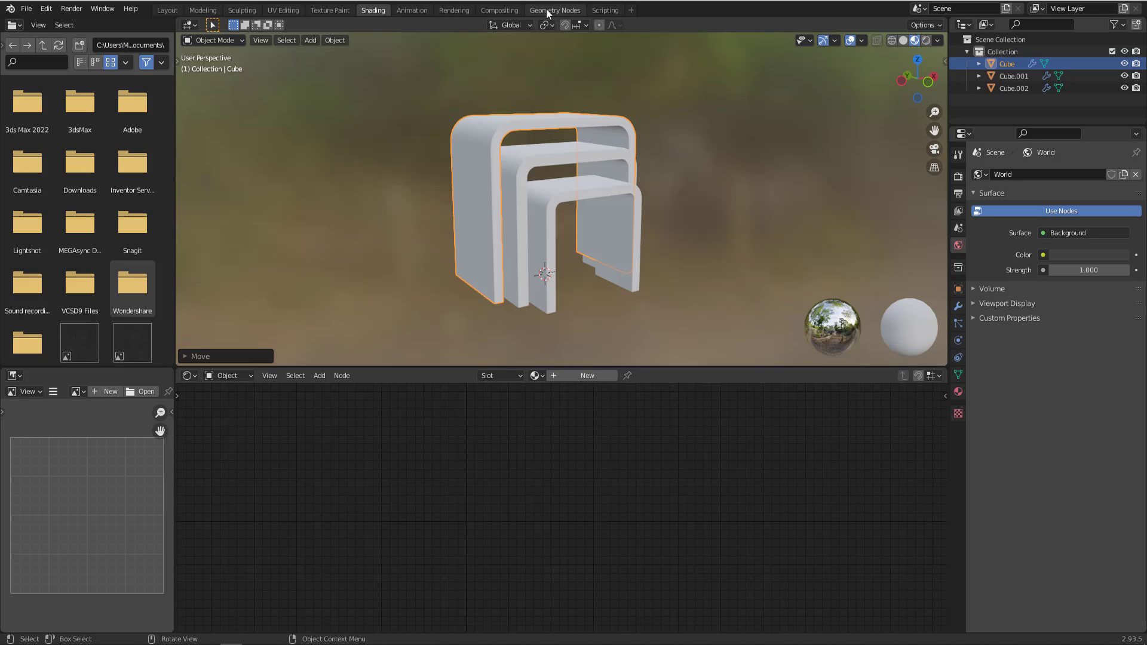
Step: Return to the Layout workspace, split the 3D viewport vertically in two, and turn the new area into a Shader Editor
click(173, 10)
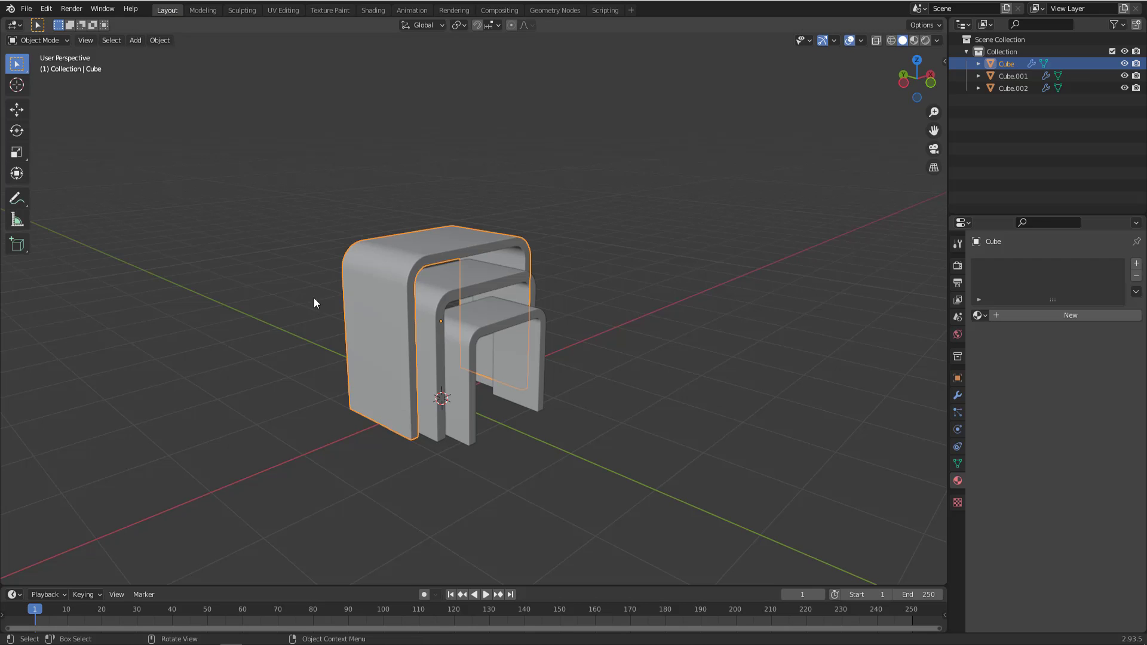
middle_drag(313, 297, 362, 246)
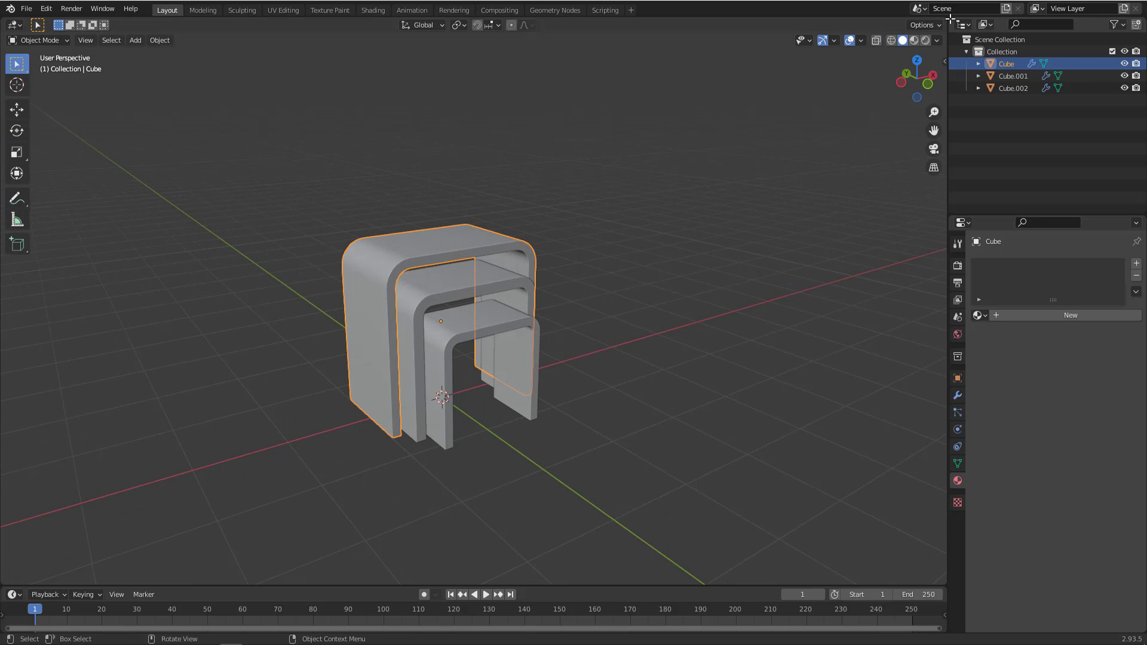
drag(946, 18, 519, 40)
click(528, 25)
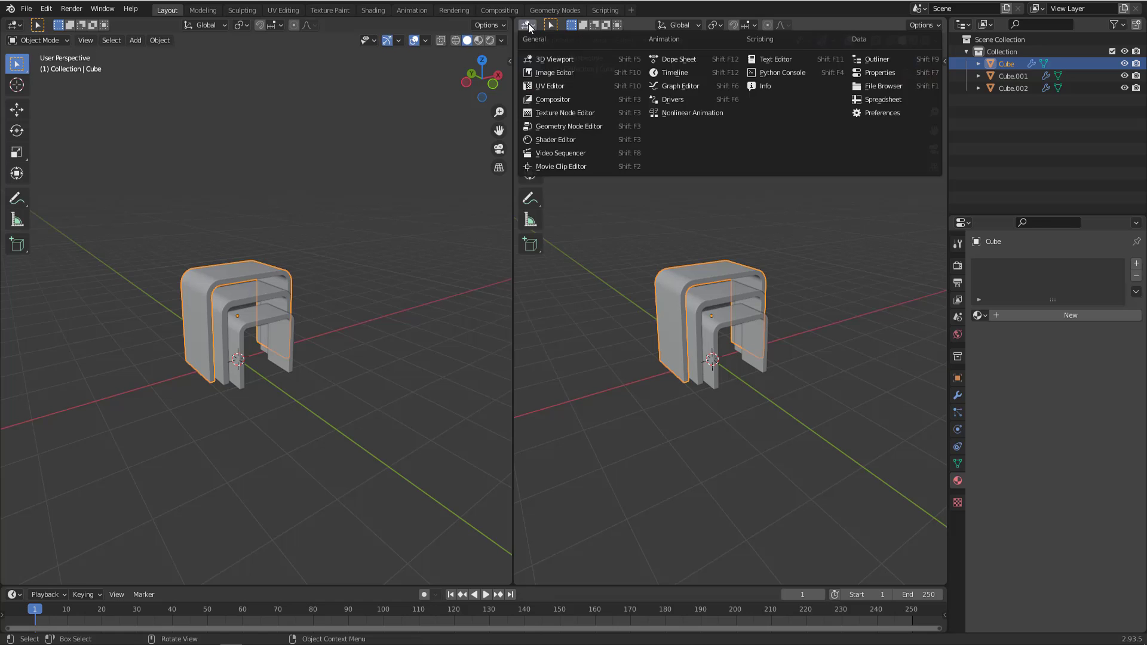
click(562, 141)
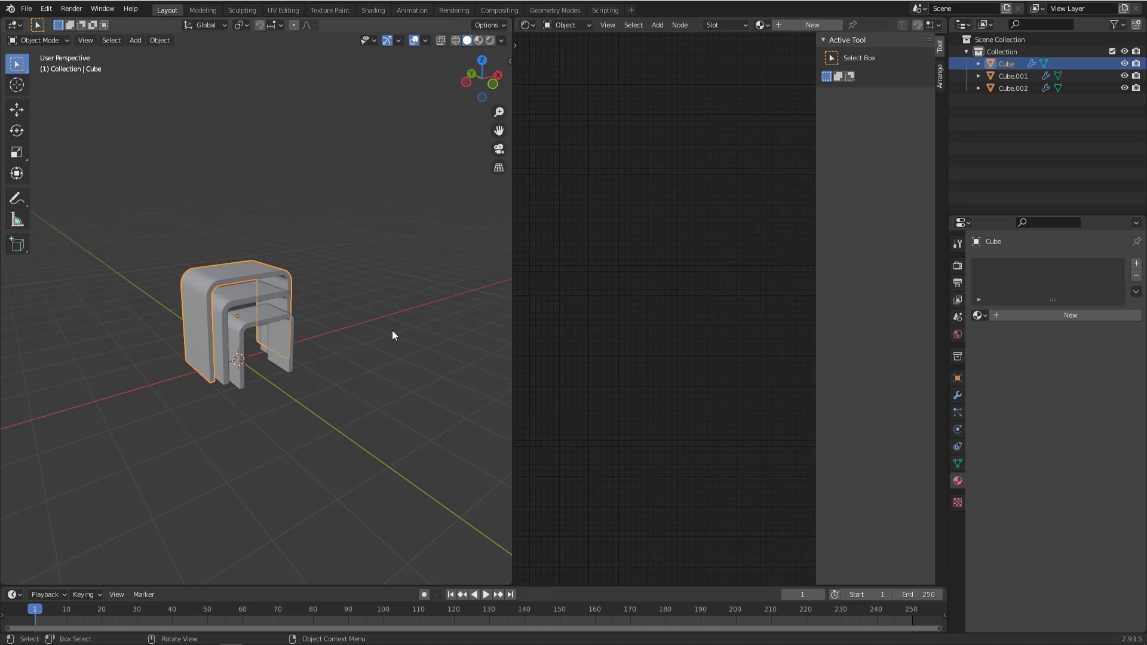
Step: Switch the 3D viewport to Material Preview shading and inspect the nested tables up close
scroll(263, 311, up, 5)
scroll(259, 307, up, 2)
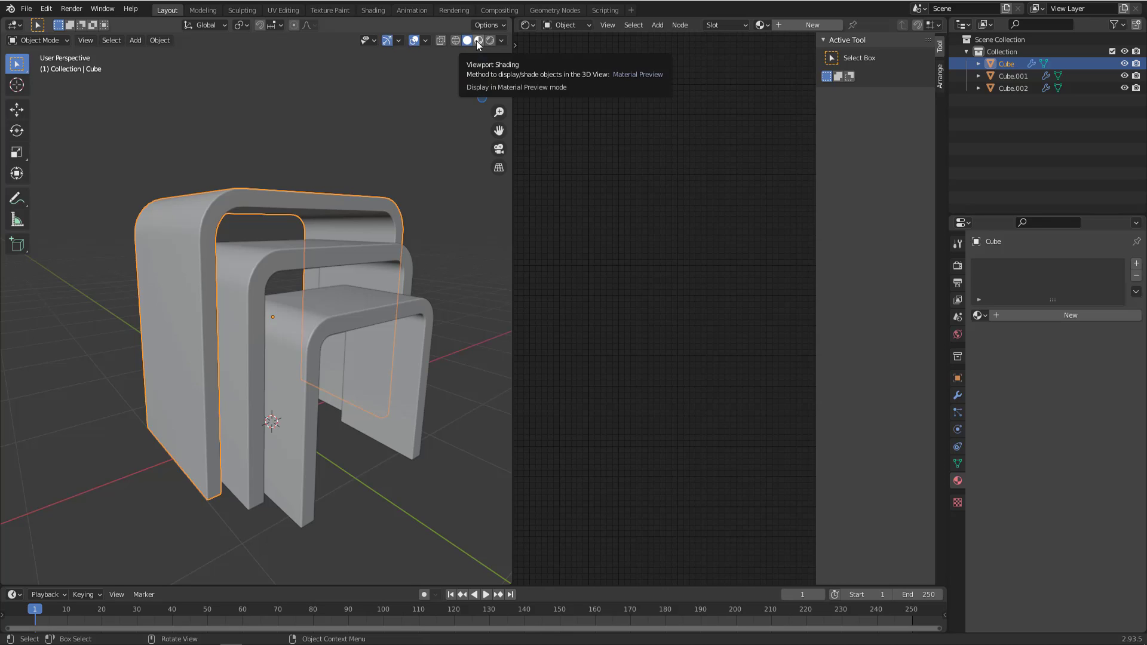
key(z)
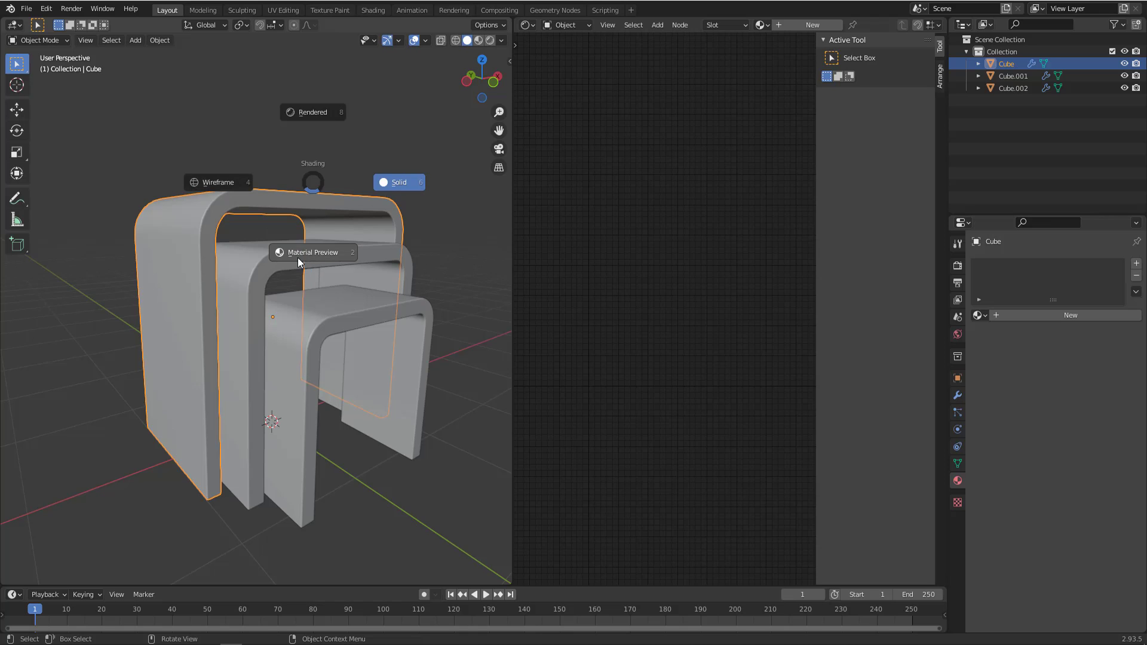
click(320, 256)
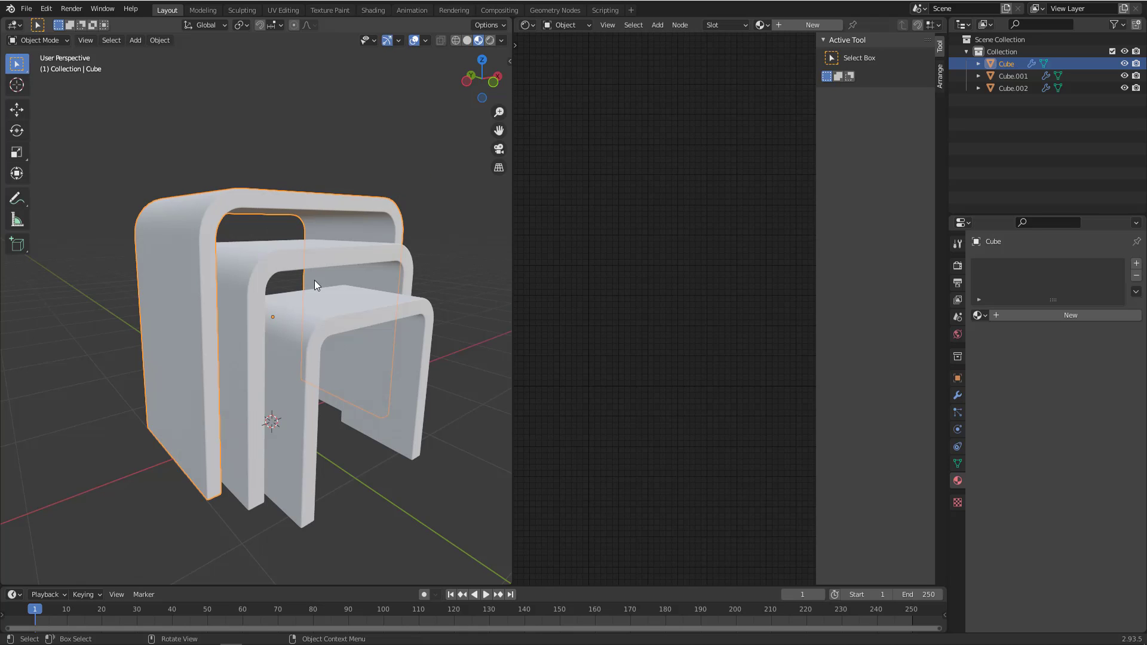
mouse_move(314, 280)
middle_down()
mouse_move(263, 260)
mouse_move(316, 299)
mouse_move(289, 273)
middle_up()
middle_drag(263, 329, 267, 313)
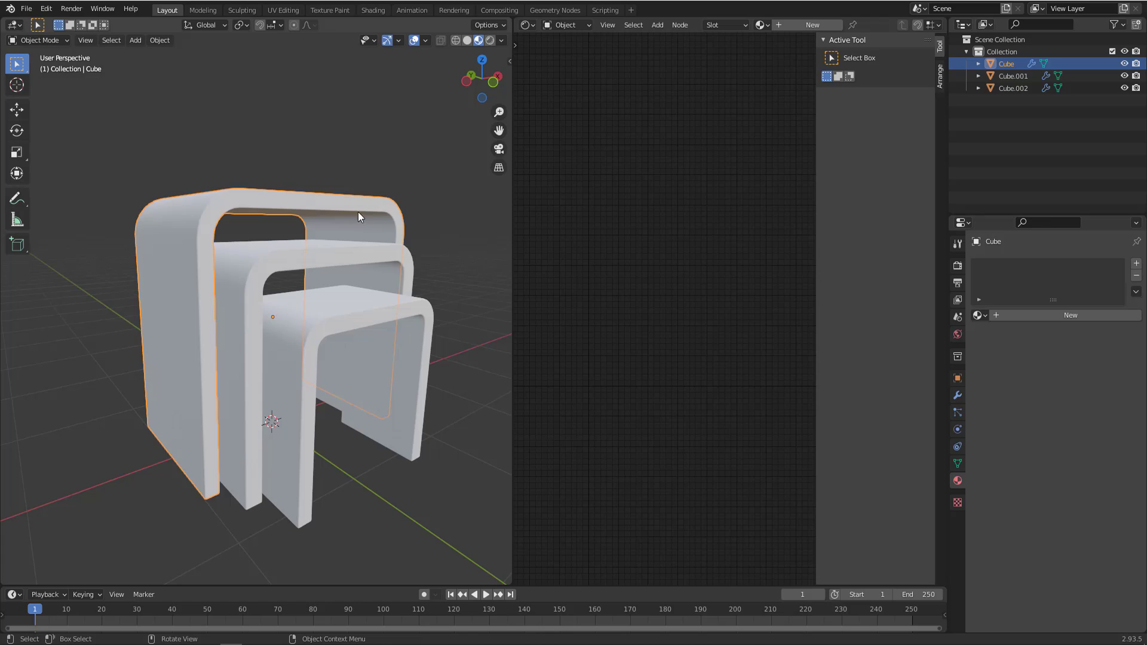
middle_drag(354, 205, 349, 206)
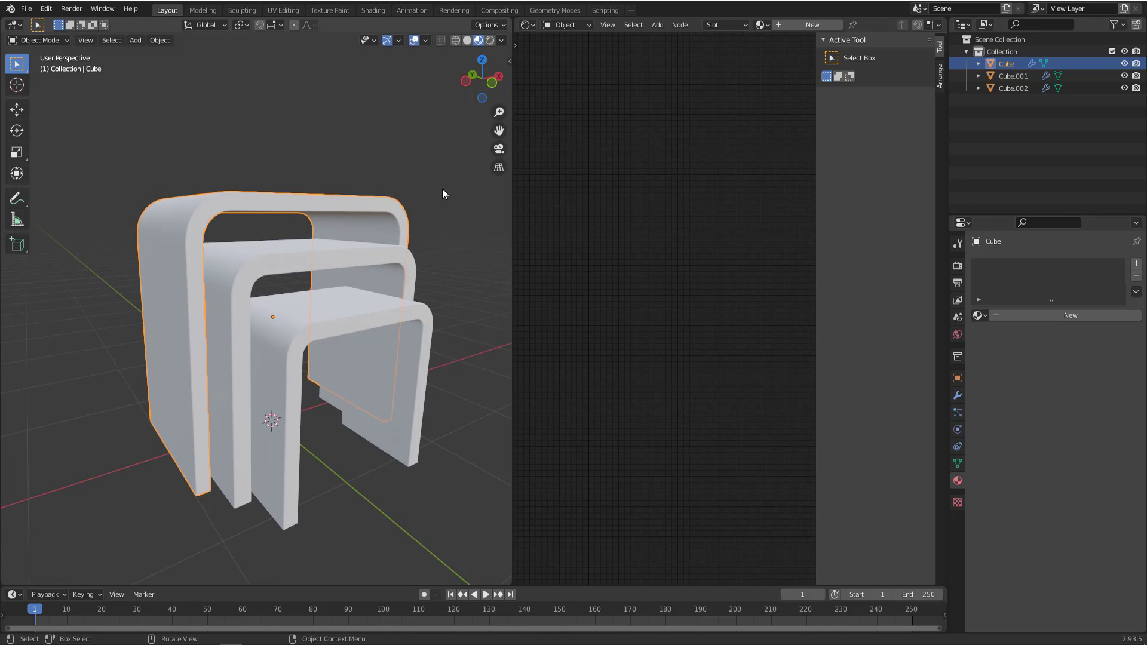
Step: Try the HDRI background at world opacity 0.707 and blur 0.00, and return world opacity to 0.000 and blur to 0.48
click(501, 41)
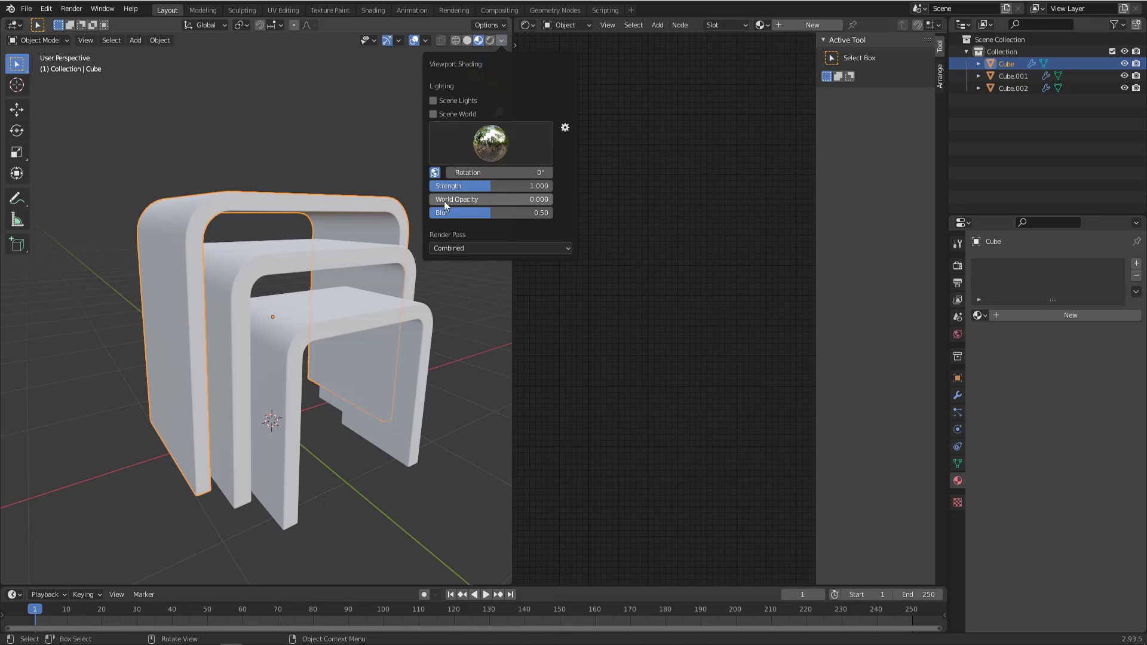
mouse_move(438, 199)
mouse_down()
mouse_move(552, 199)
mouse_move(430, 199)
mouse_up()
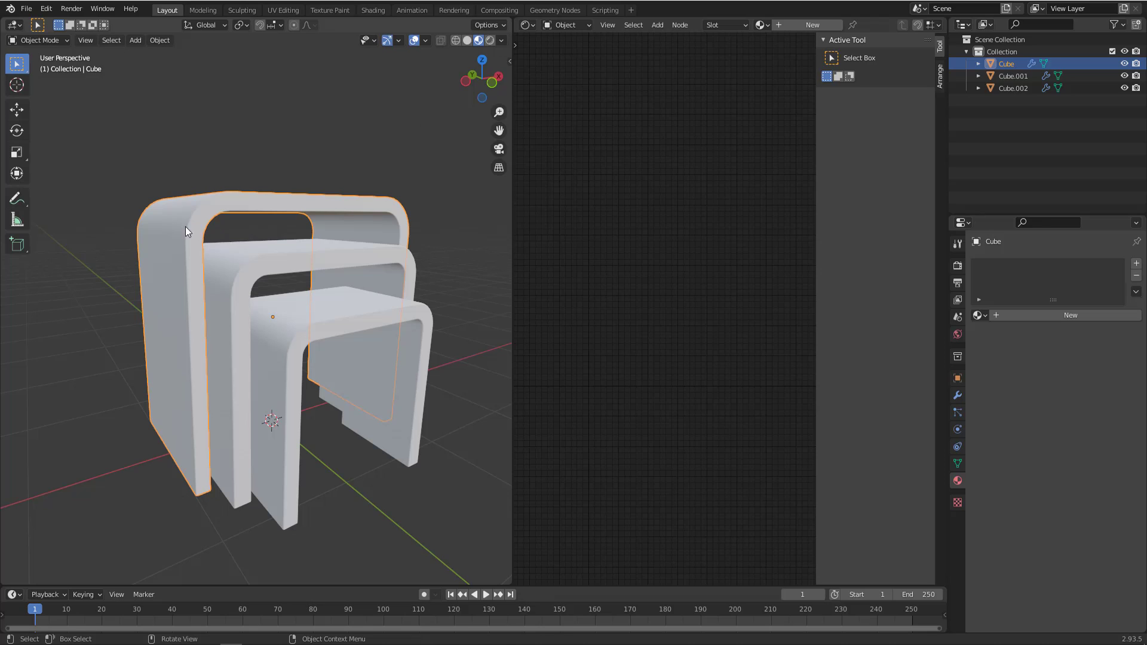
middle_drag(237, 198, 242, 201)
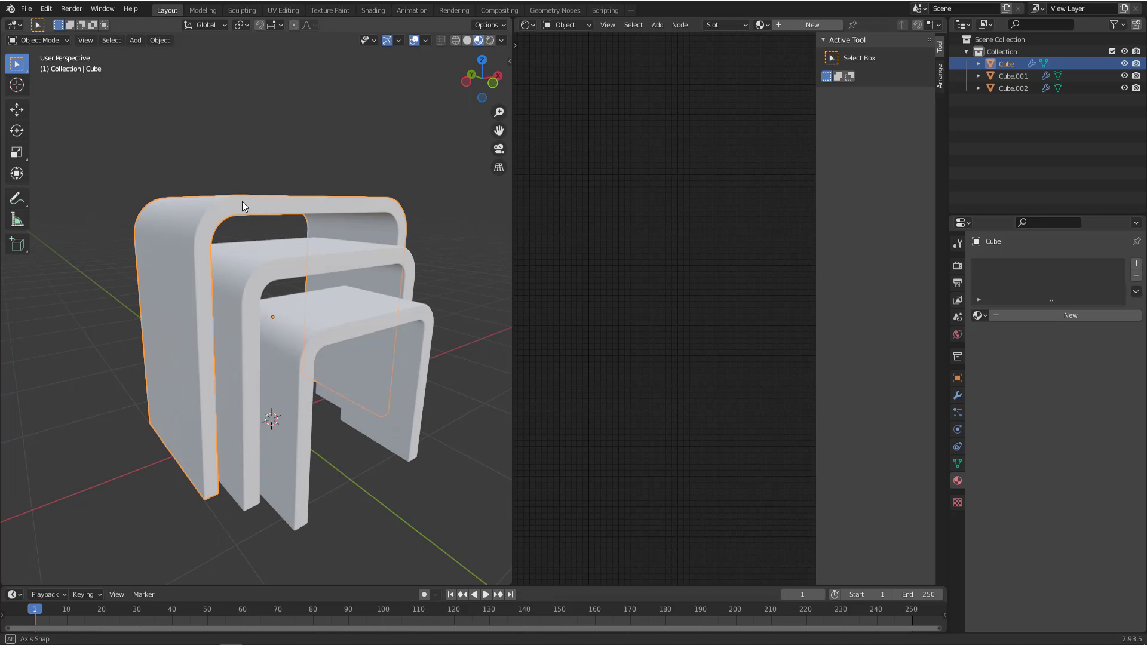
click(501, 40)
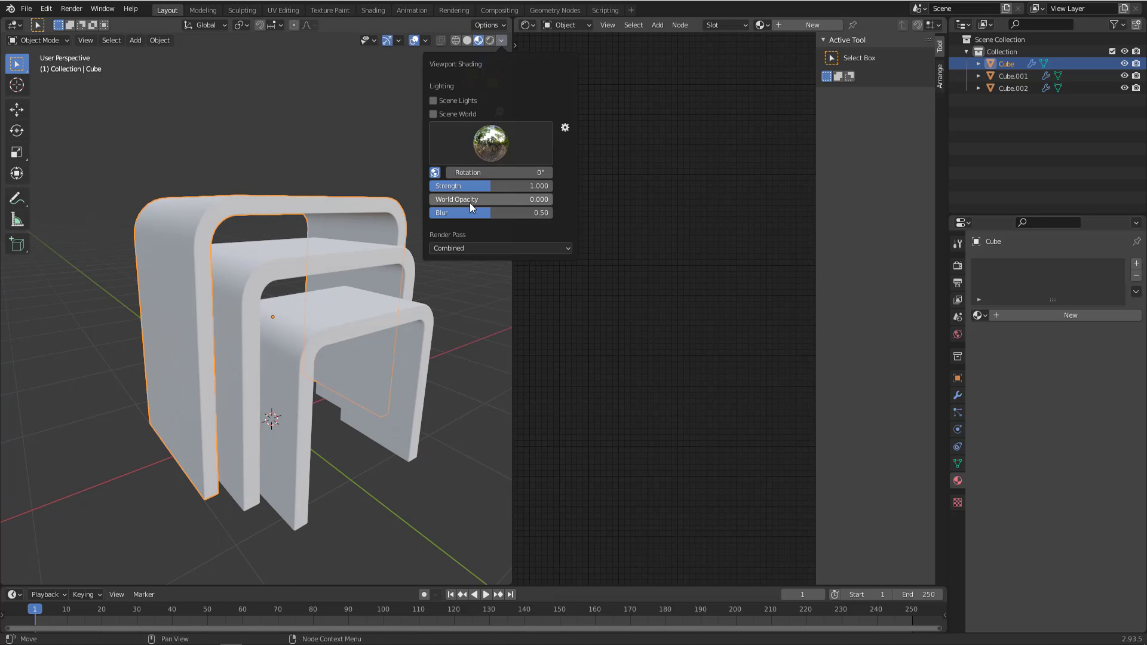
mouse_move(460, 199)
mouse_down()
mouse_move(517, 199)
mouse_move(434, 213)
mouse_up()
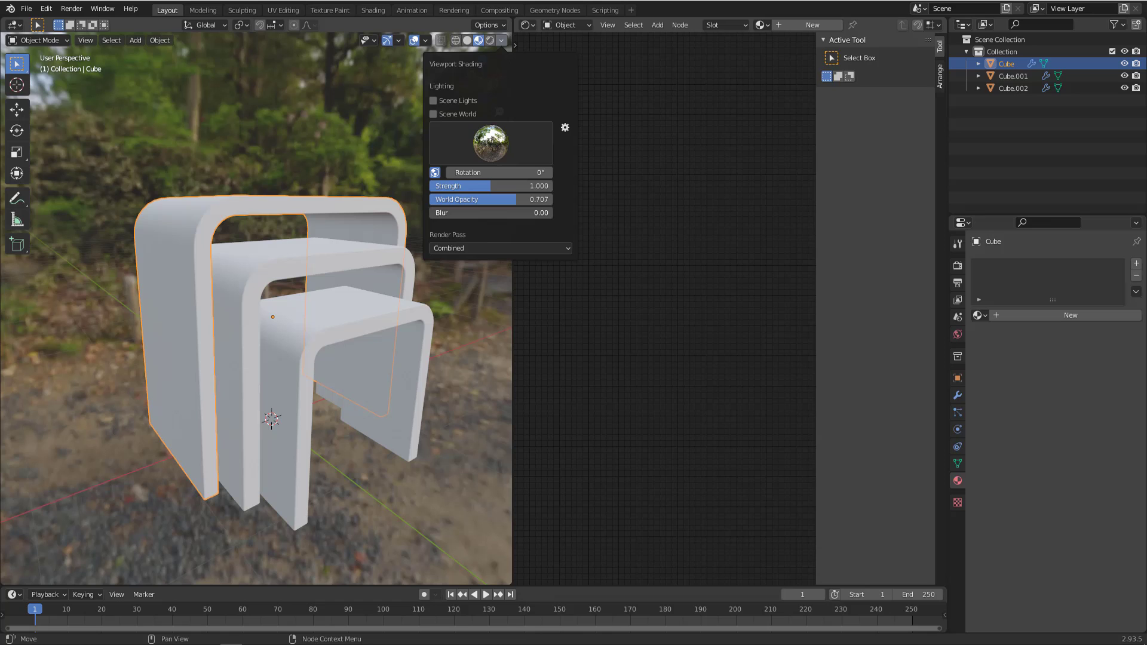
mouse_move(442, 213)
mouse_down()
mouse_move(491, 213)
mouse_move(430, 199)
mouse_up()
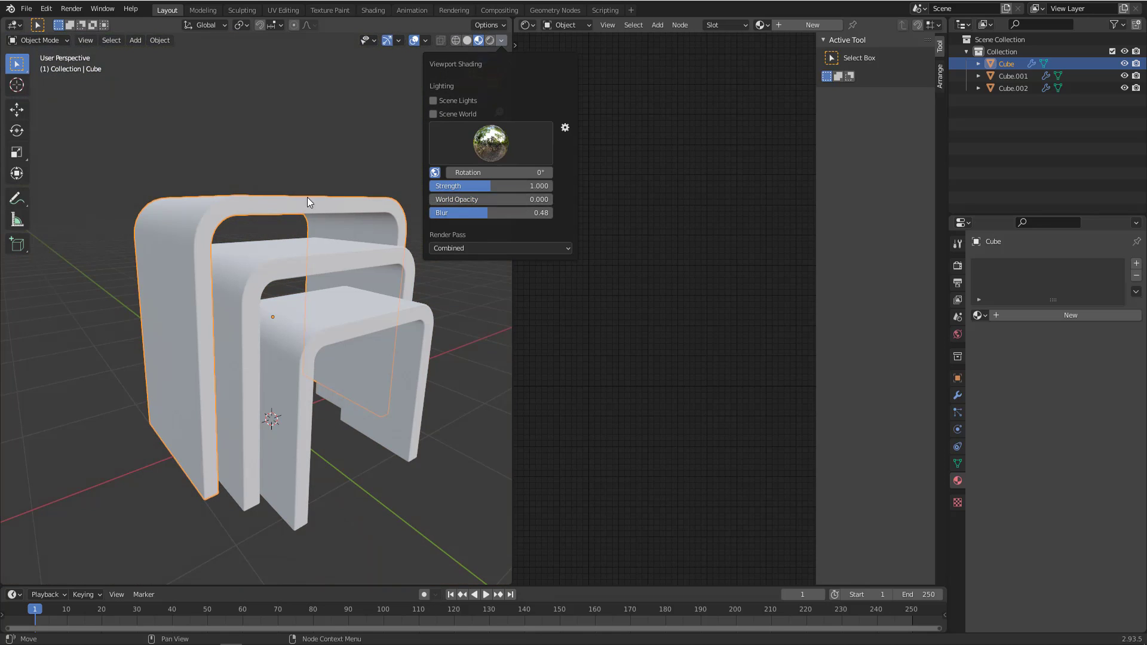
middle_drag(317, 252, 452, 57)
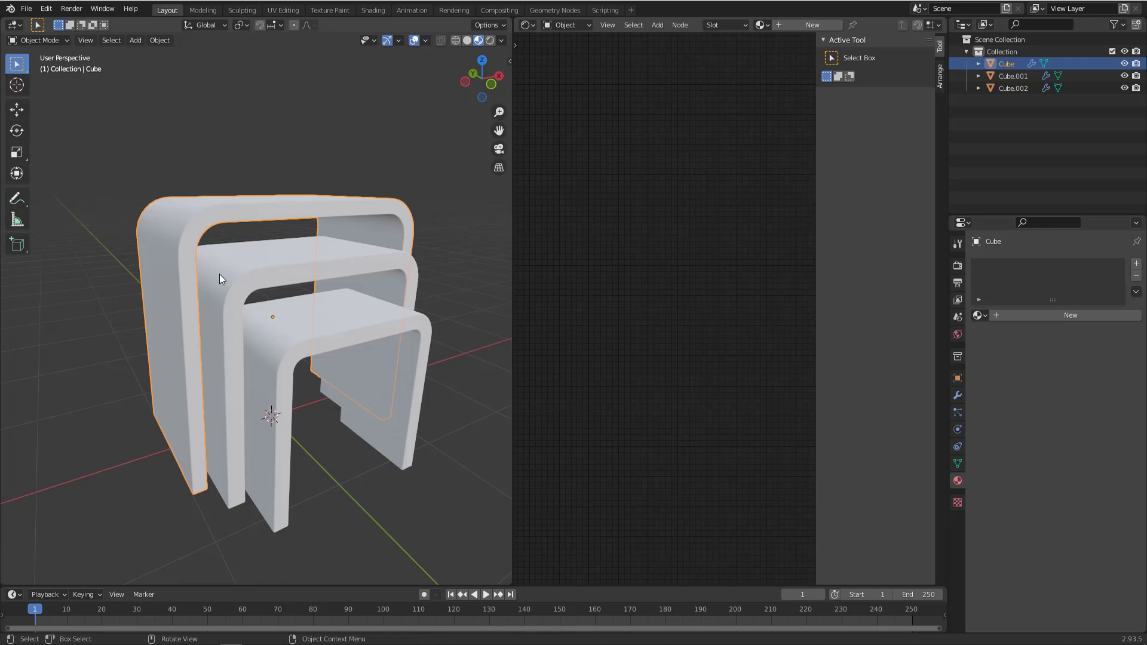
Step: Set the 3D viewport back to Solid shading and hide the Shader Editor's sidebar
key(z)
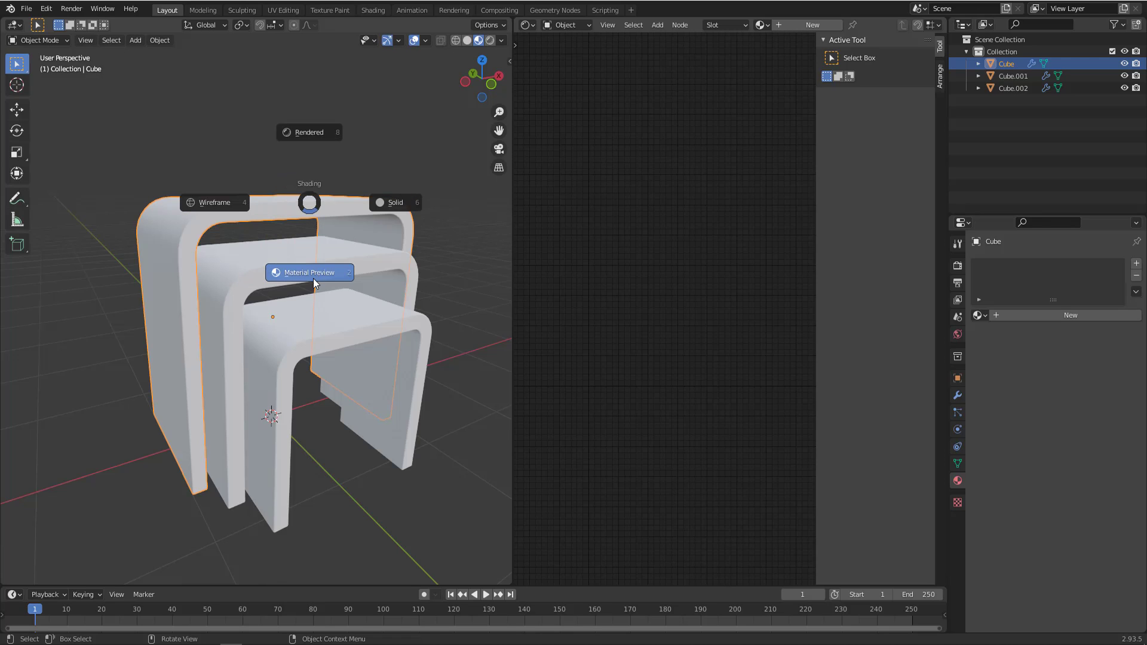
click(313, 291)
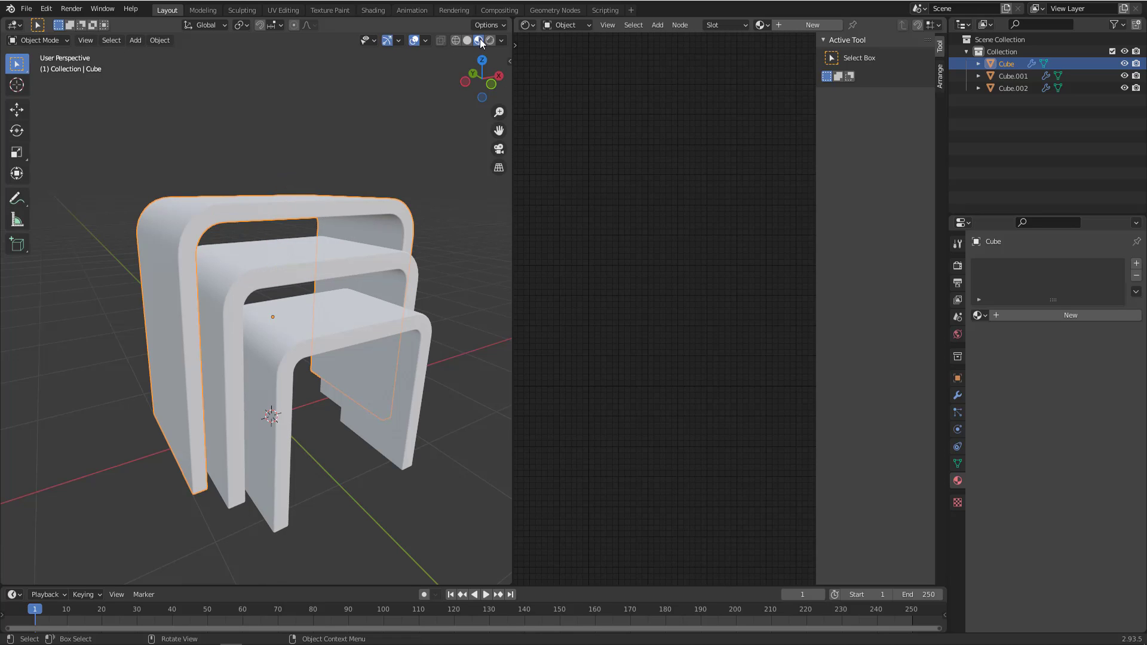
key(z)
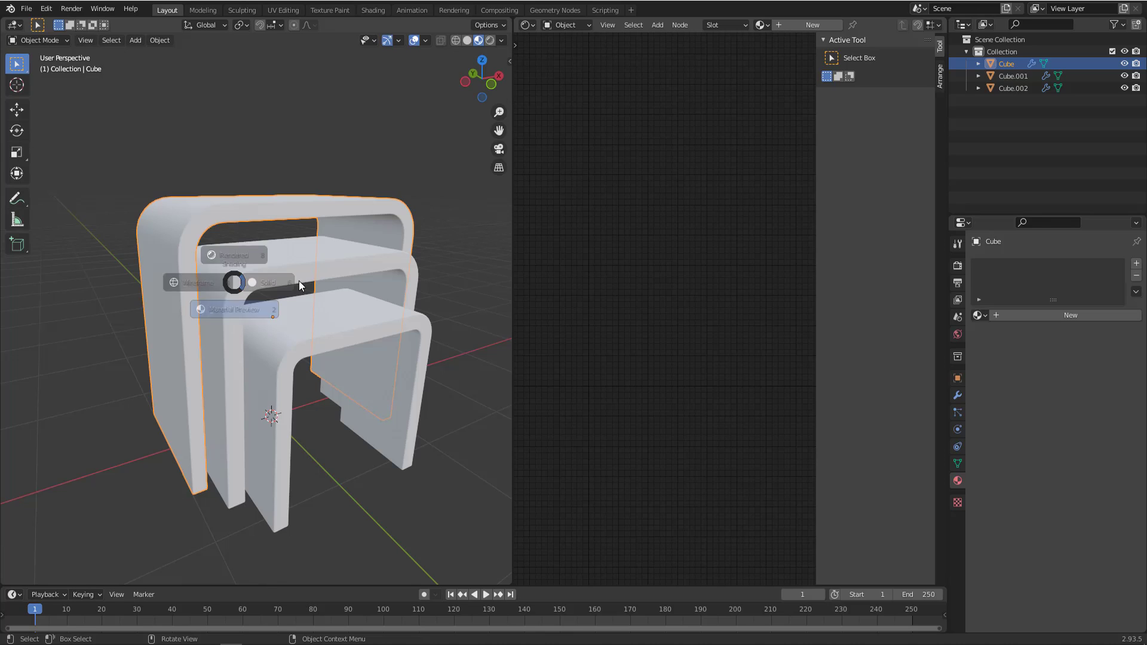
click(345, 278)
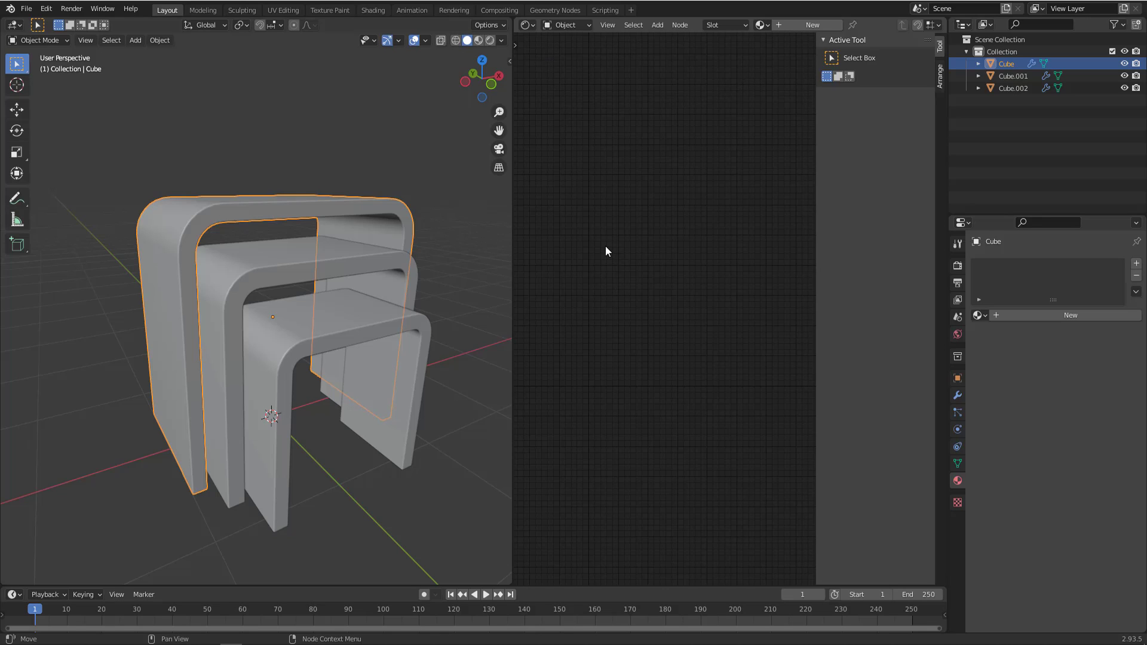
key(n)
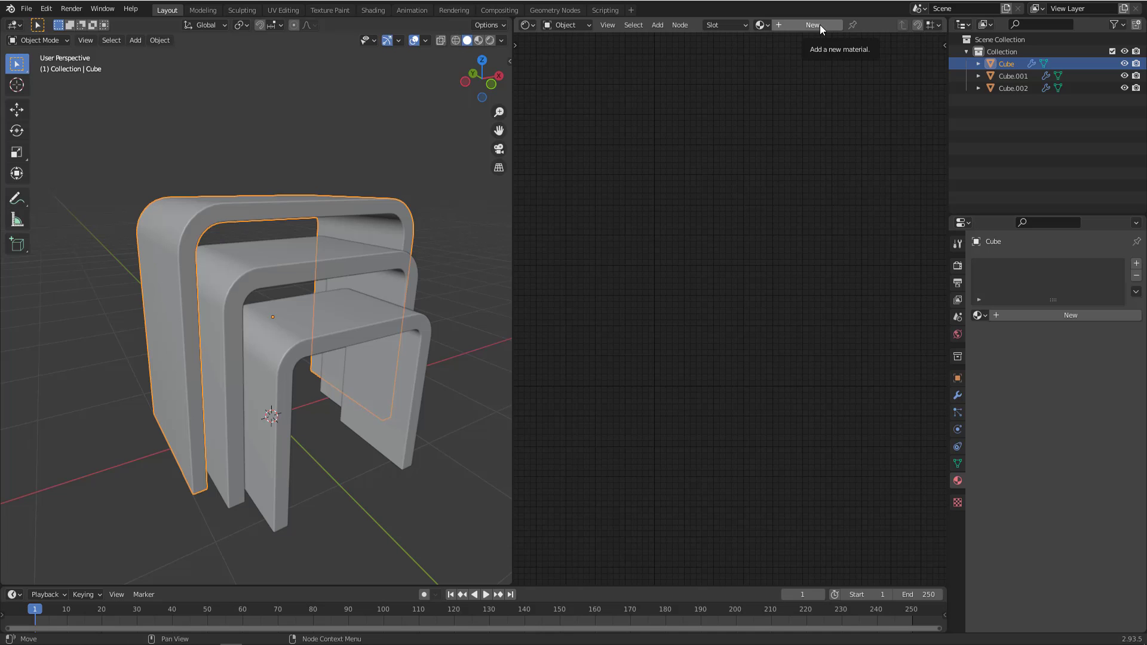
middle_drag(221, 209, 224, 217)
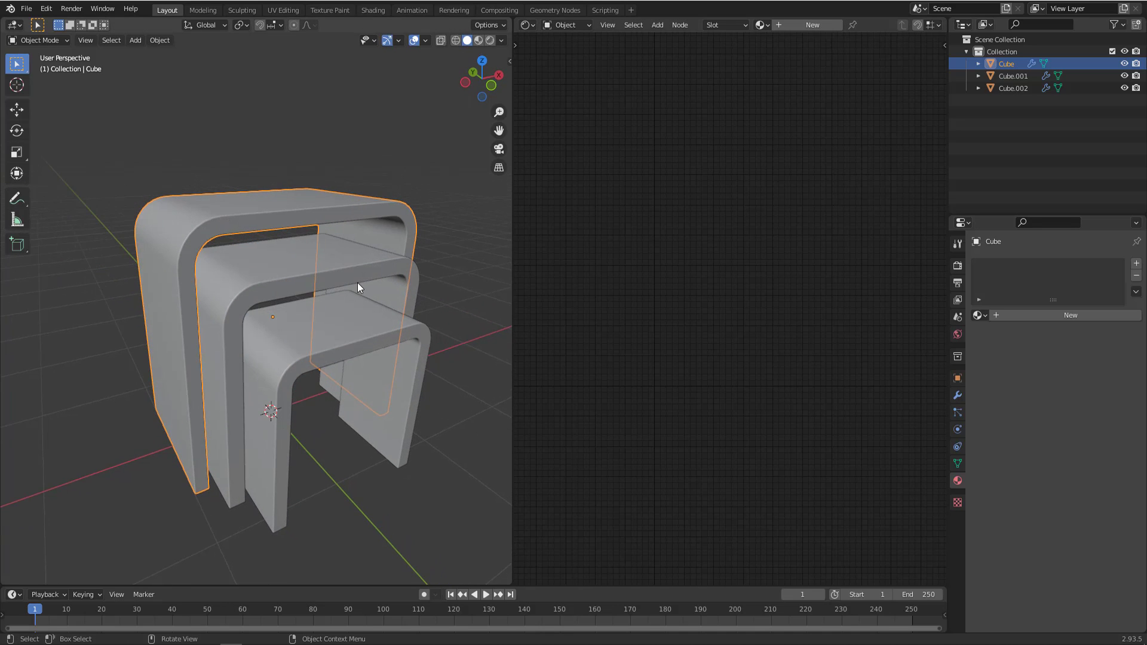
key(ctrl+alt+g)
drag(206, 129, 261, 209)
drag(245, 200, 280, 202)
mouse_move(615, 123)
mouse_down()
mouse_move(783, 34)
mouse_move(774, 62)
mouse_up()
drag(841, 136, 795, 162)
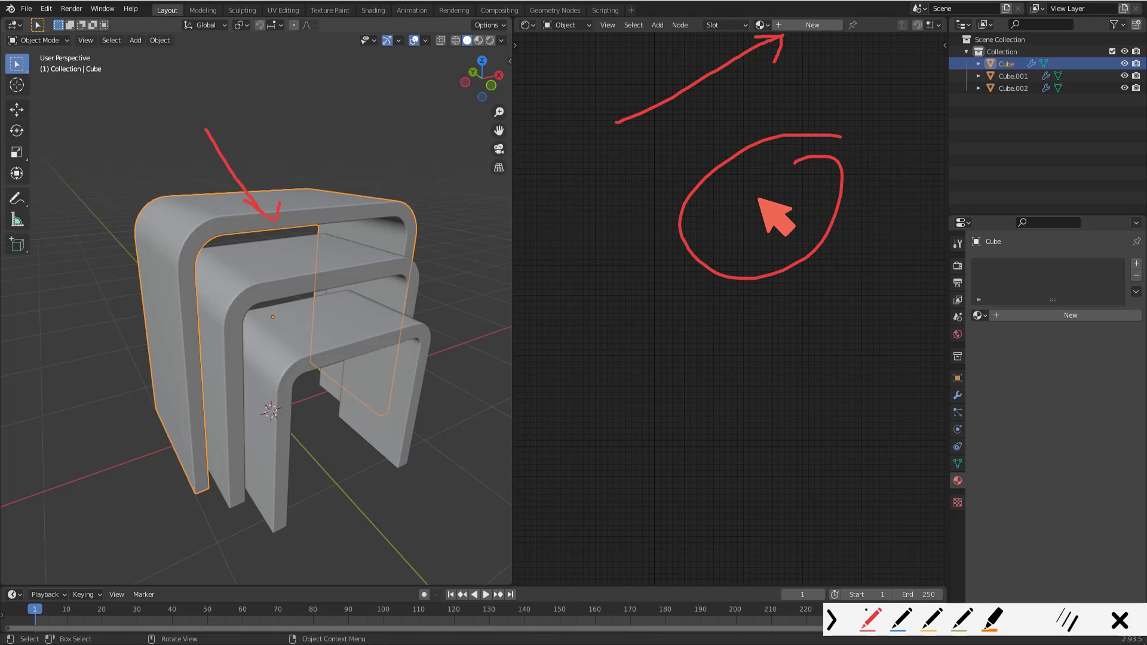
mouse_move(763, 206)
mouse_down()
mouse_move(686, 169)
mouse_move(296, 191)
mouse_move(321, 192)
mouse_up()
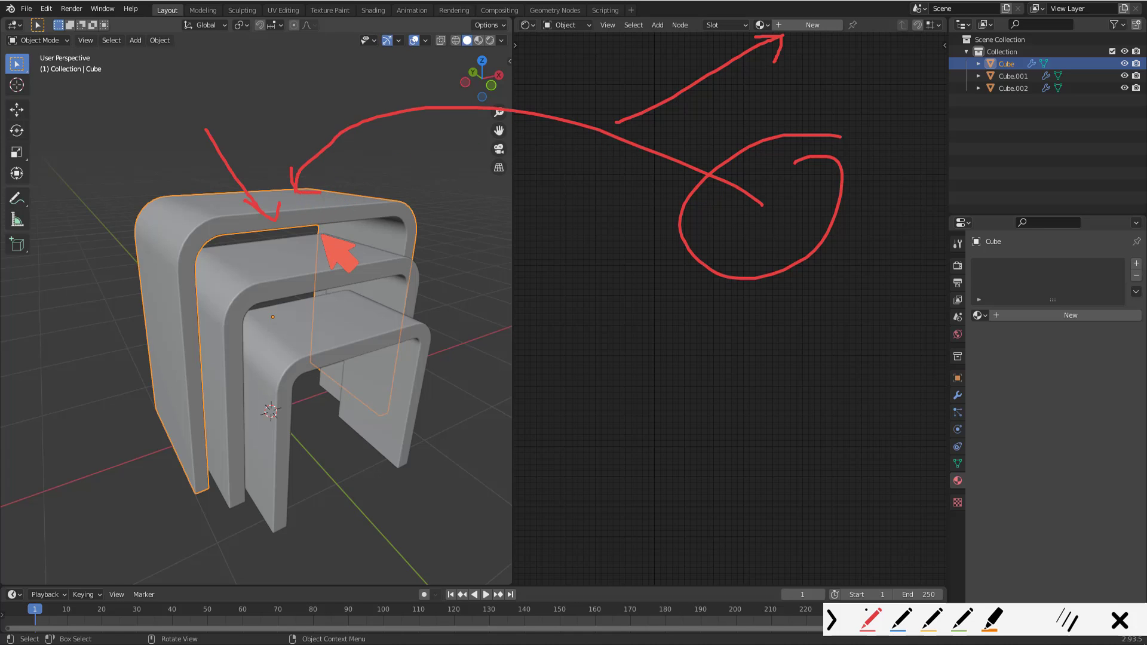
key(Escape)
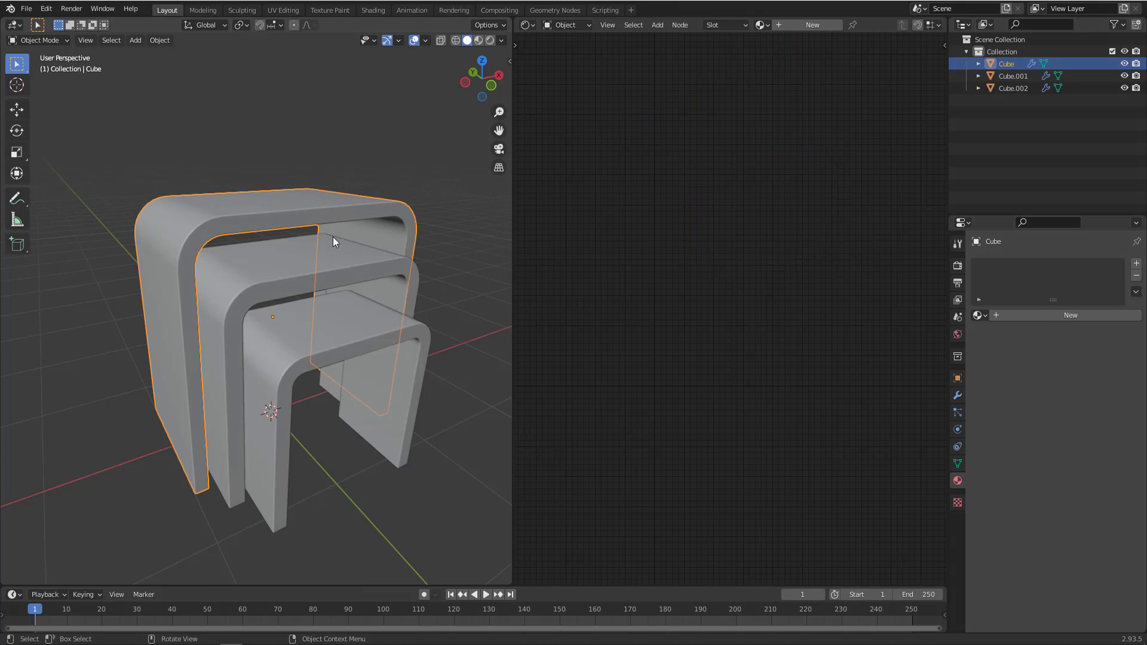
Step: Check the existing materials and the material slots available for the largest table in the Shader Editor
click(761, 25)
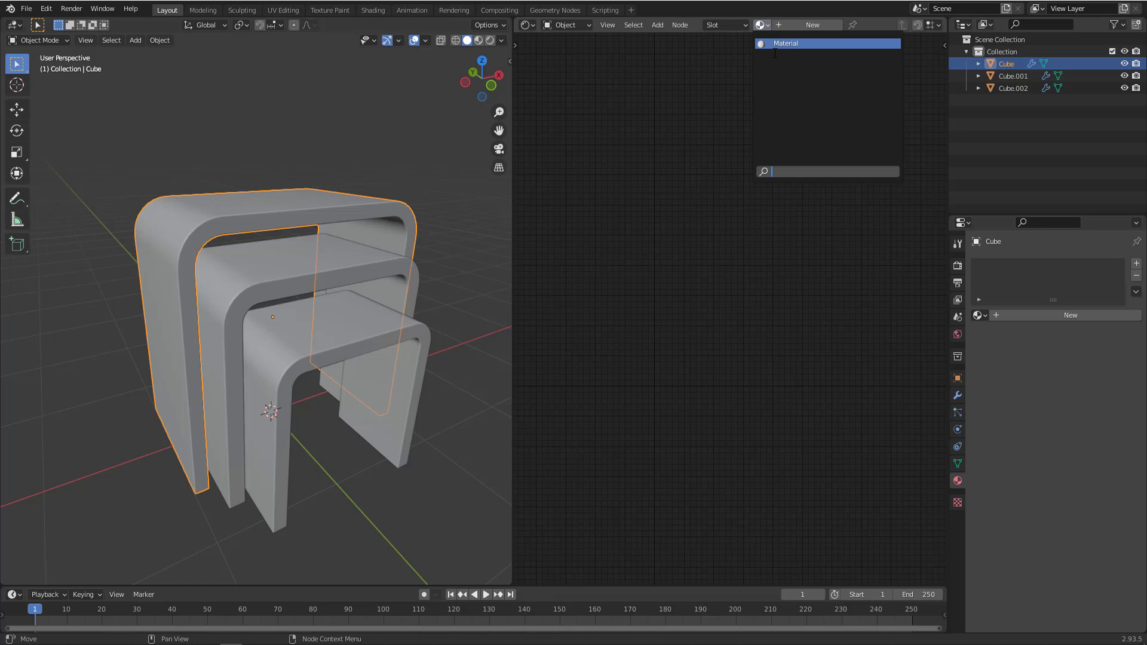
click(686, 98)
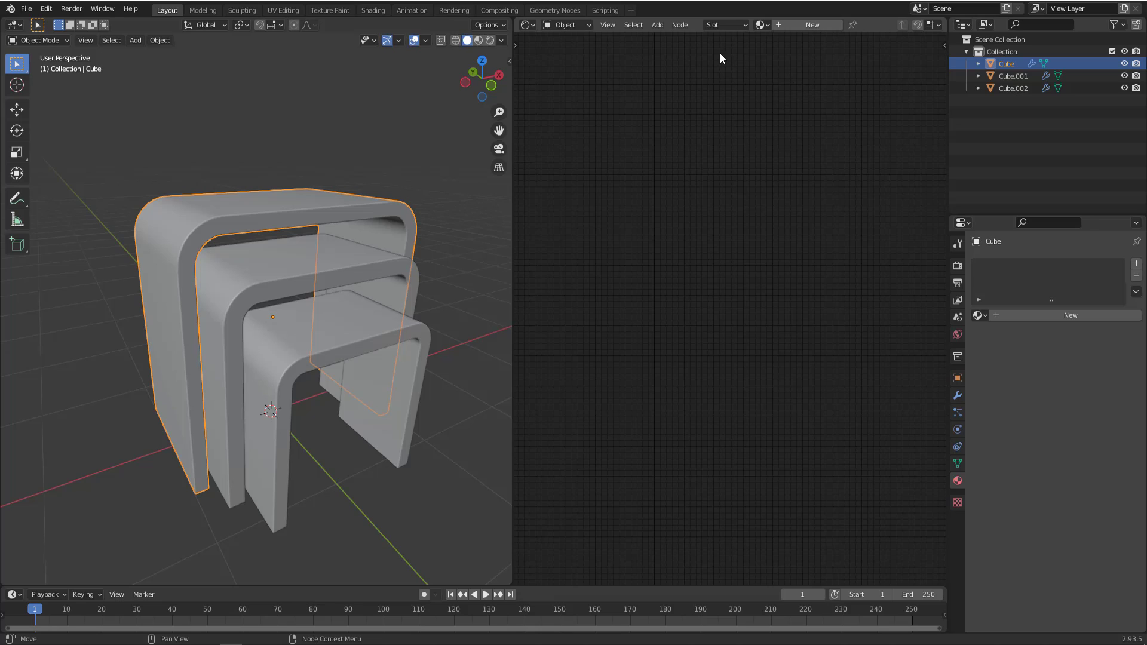
click(745, 27)
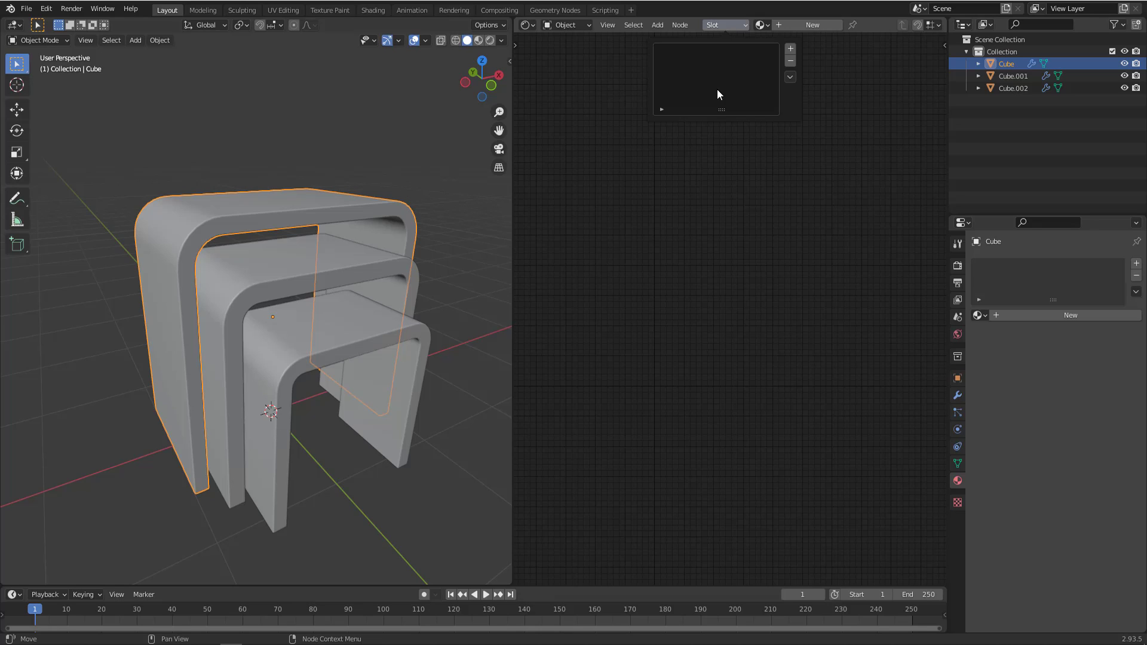
key(ctrl+alt+g)
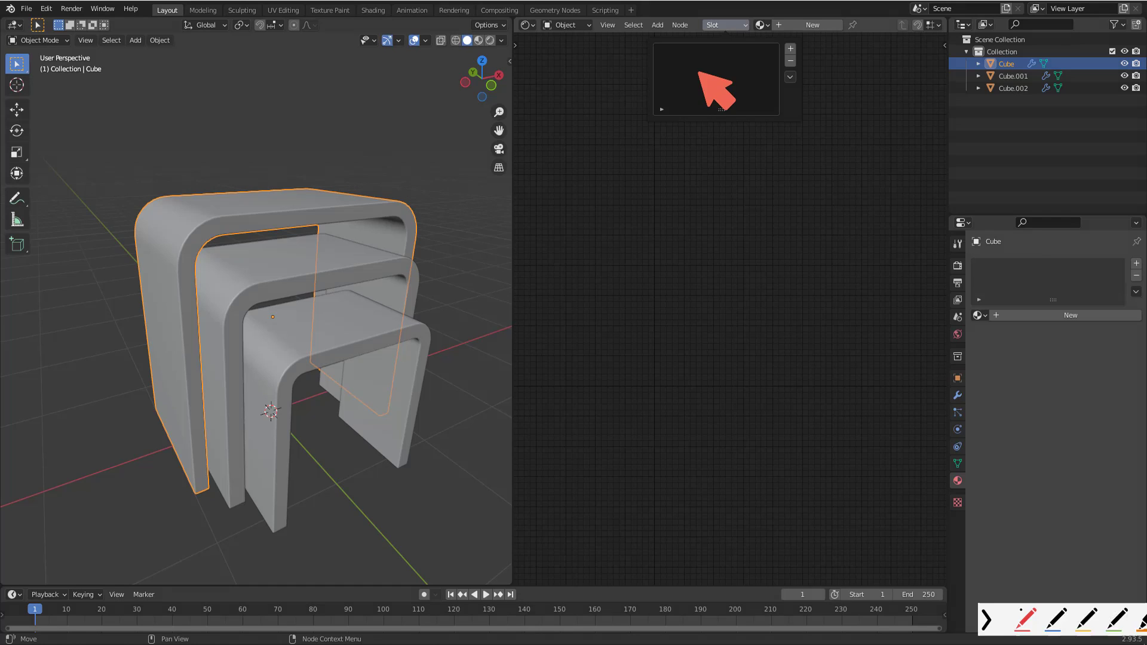
mouse_move(699, 72)
mouse_down()
mouse_move(807, 117)
mouse_move(1067, 273)
mouse_up()
mouse_move(1059, 249)
mouse_down()
mouse_move(1066, 261)
mouse_move(1047, 278)
mouse_up()
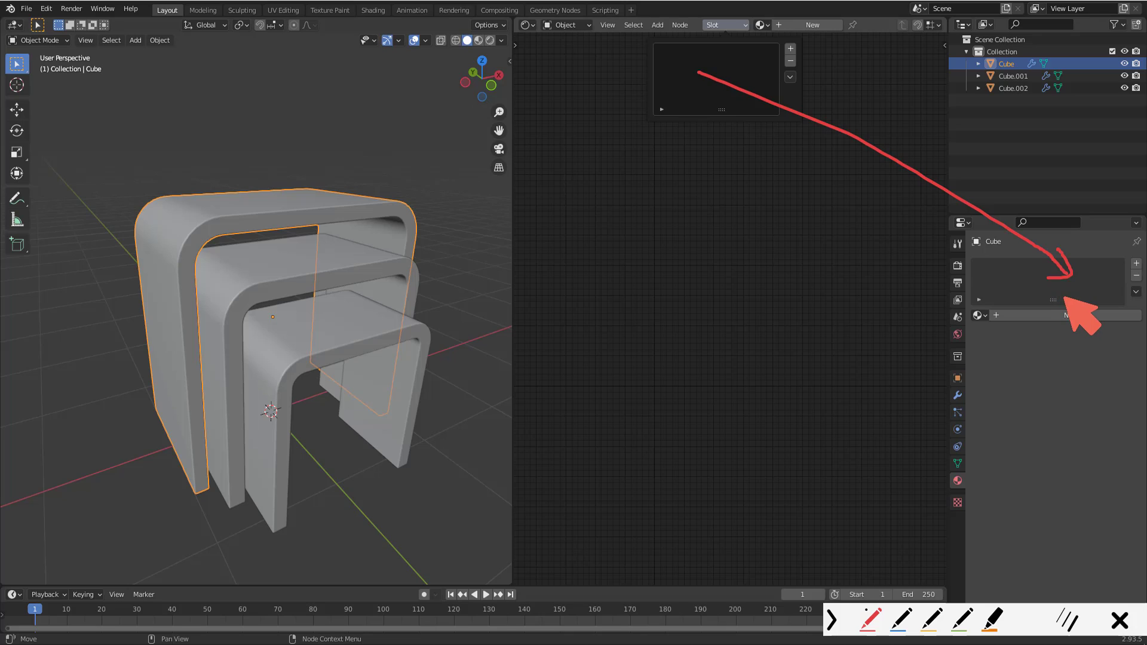
key(ctrl+alt+g)
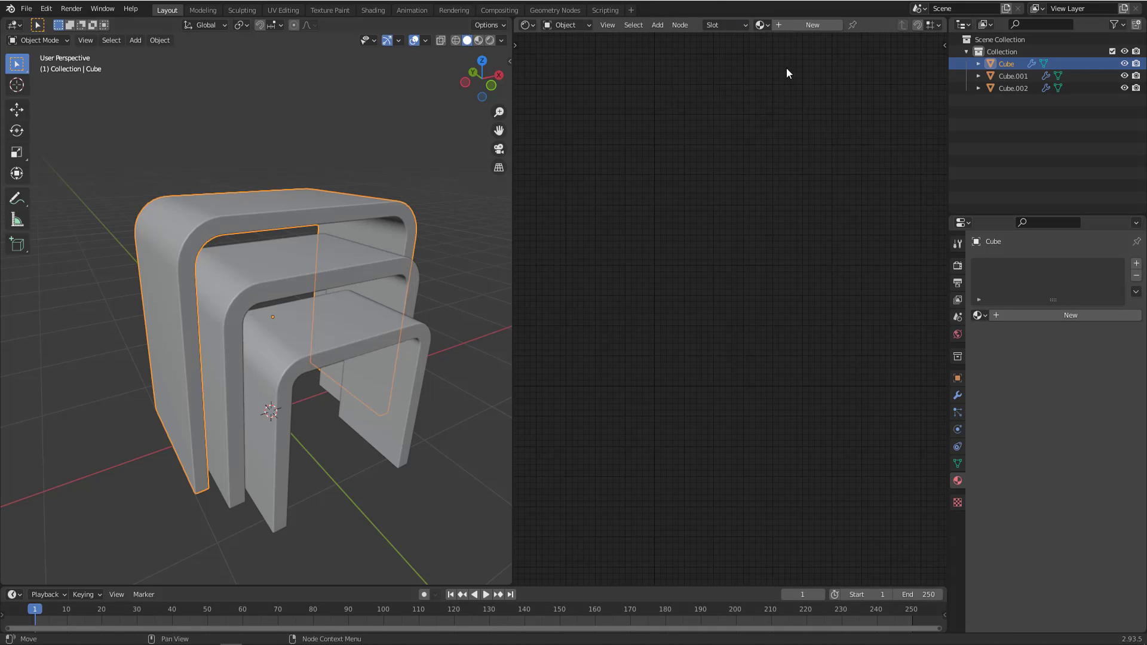
key(ctrl+alt+g)
mouse_move(738, 91)
mouse_down()
mouse_move(812, 26)
mouse_move(816, 53)
mouse_up()
drag(893, 431, 957, 482)
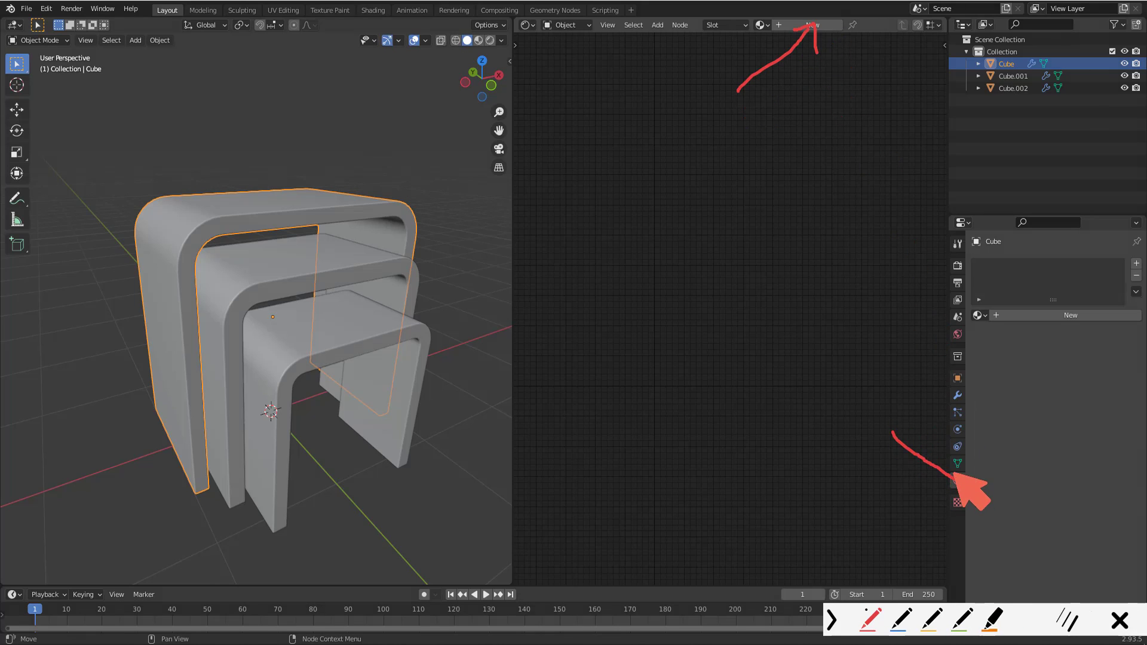
mouse_move(1062, 399)
mouse_down()
mouse_move(1084, 316)
mouse_move(1103, 326)
mouse_up()
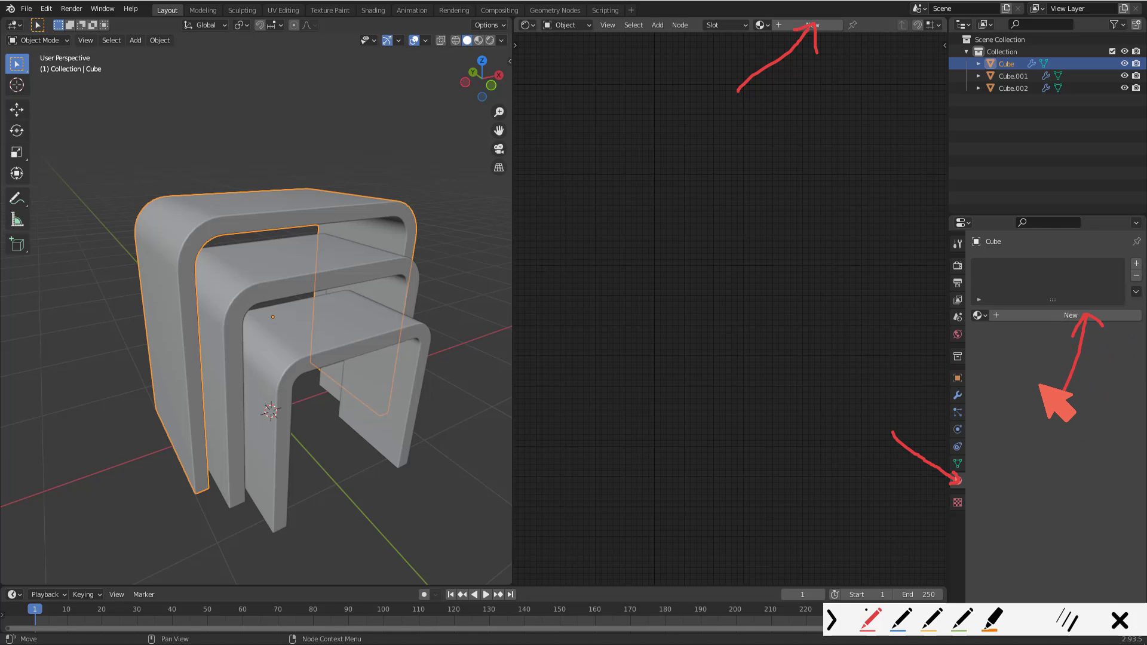
Step: Create a new material for the largest table and bring its shader nodes into close view
key(Escape)
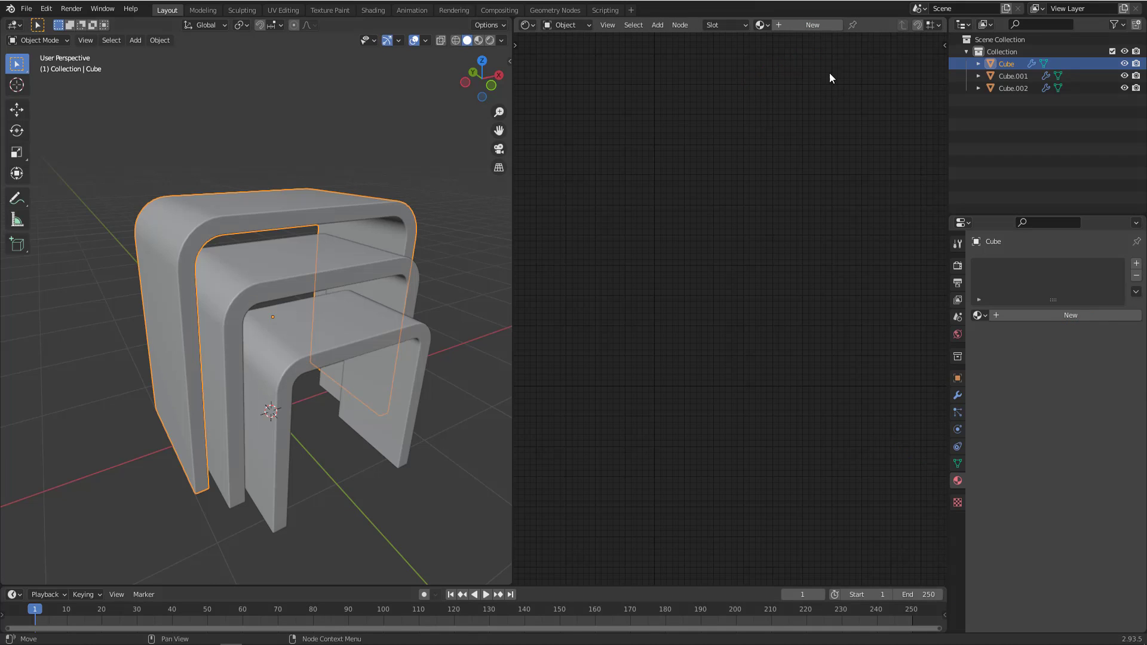
click(811, 25)
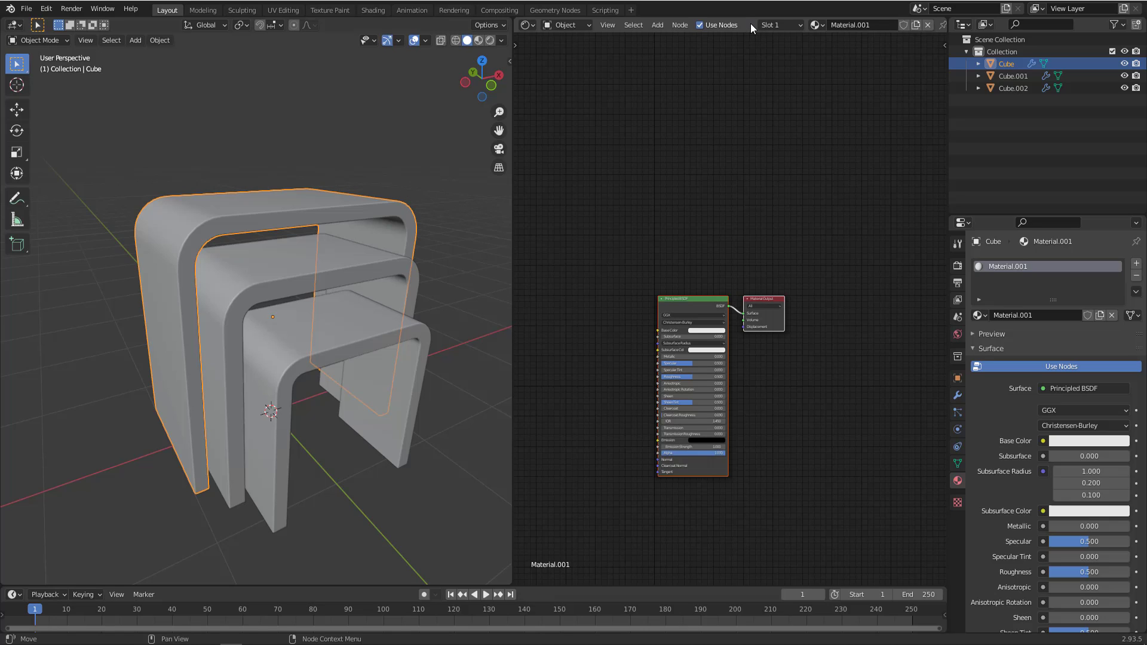
scroll(687, 25, down, 4)
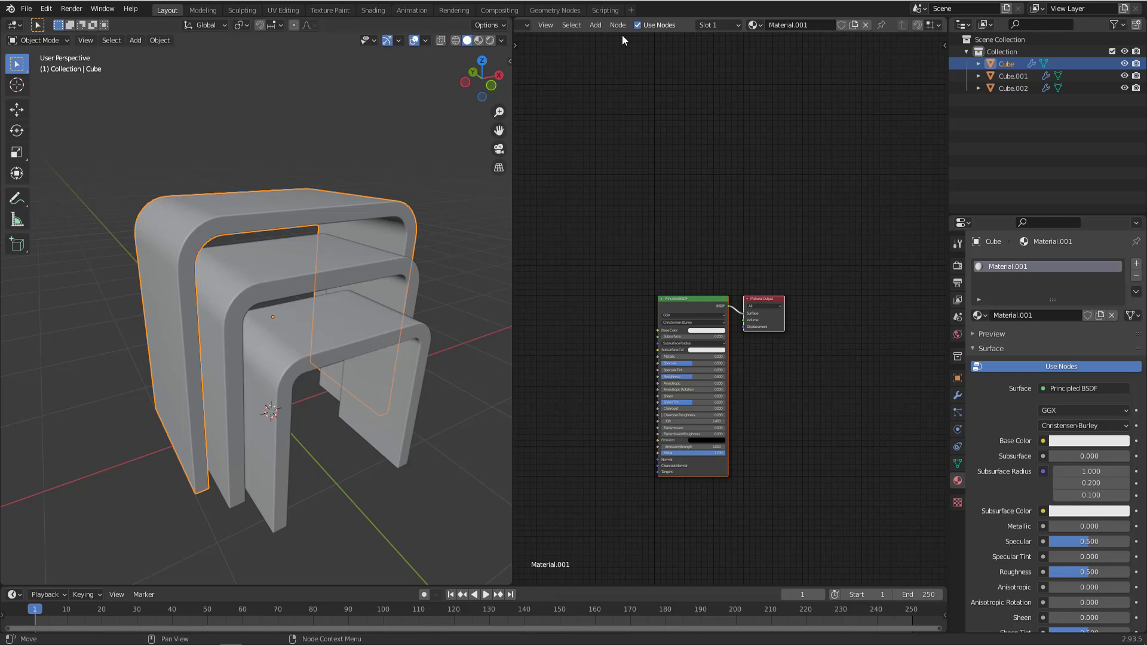
middle_drag(734, 225, 755, 130)
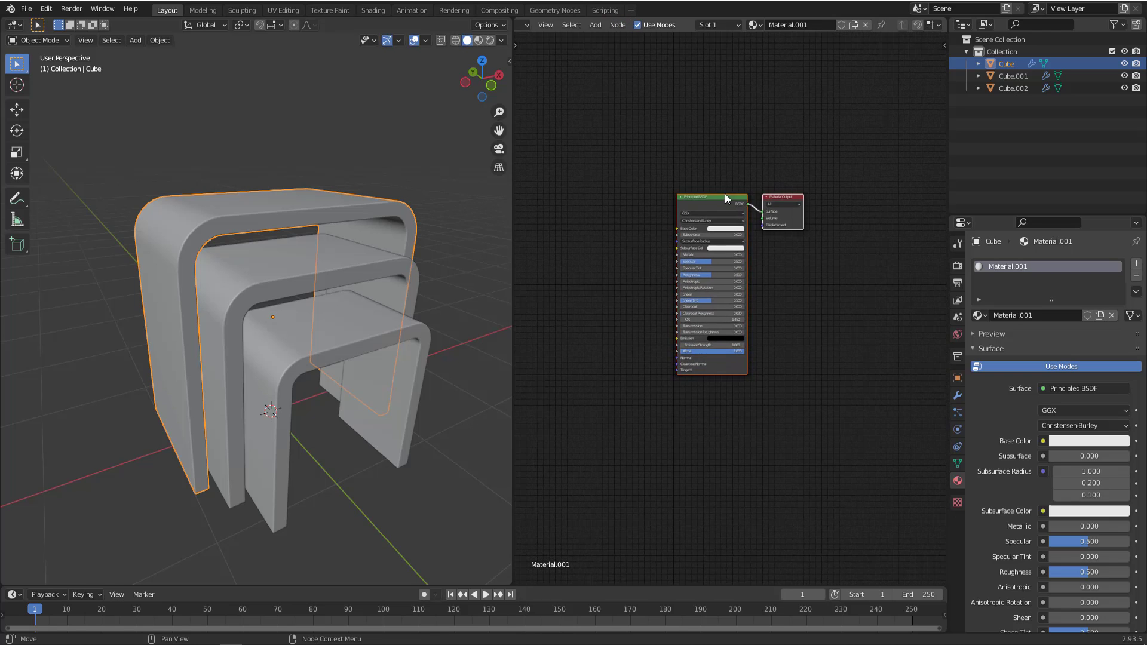
scroll(724, 176, up, 2)
scroll(722, 172, up, 1)
middle_drag(638, 201, 646, 117)
scroll(654, 118, up, 1)
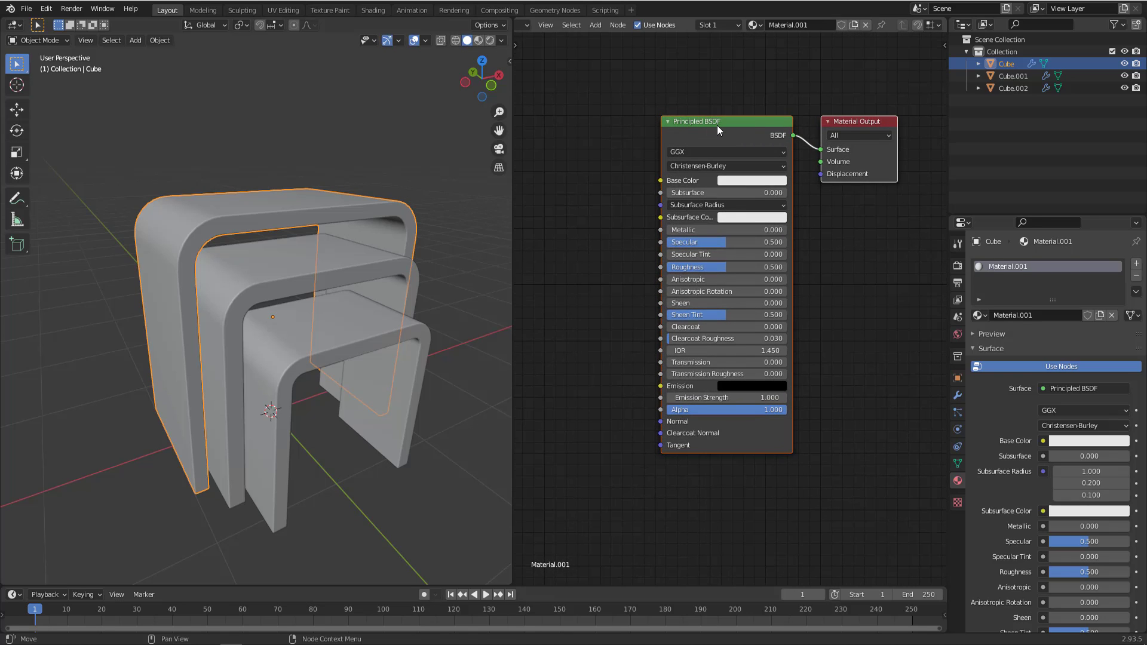
Step: Spread the Principled BSDF and Material Output nodes apart, leaving a wide gap along their connection
drag(750, 125, 647, 150)
click(723, 136)
middle_drag(771, 155, 701, 178)
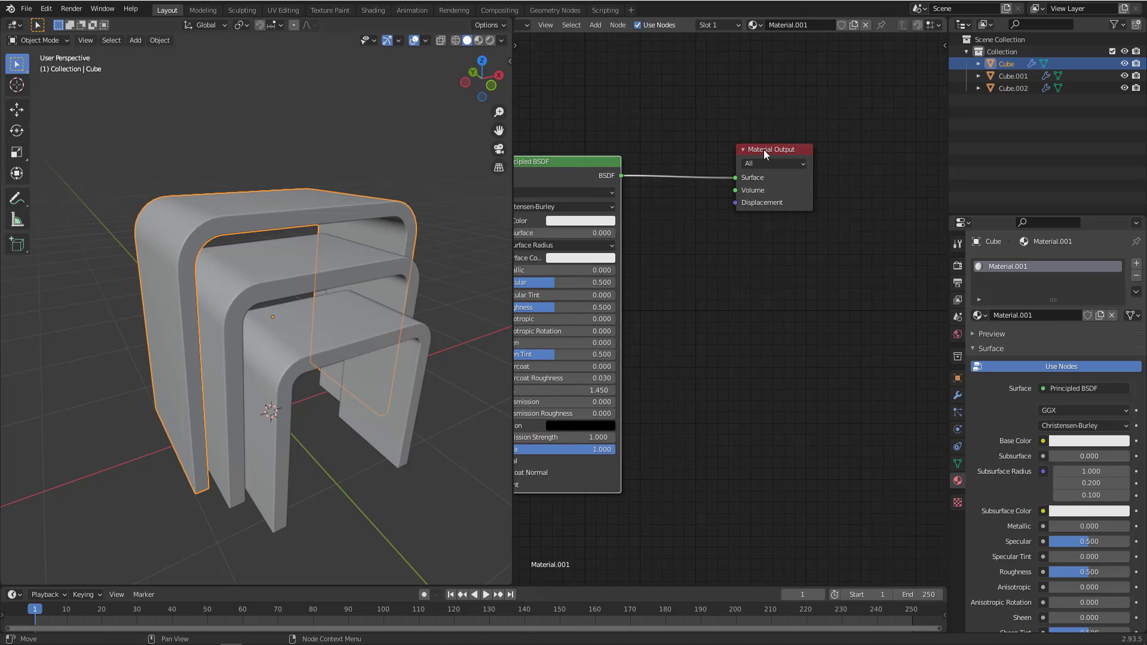
scroll(763, 149, up, 4)
drag(759, 149, 798, 144)
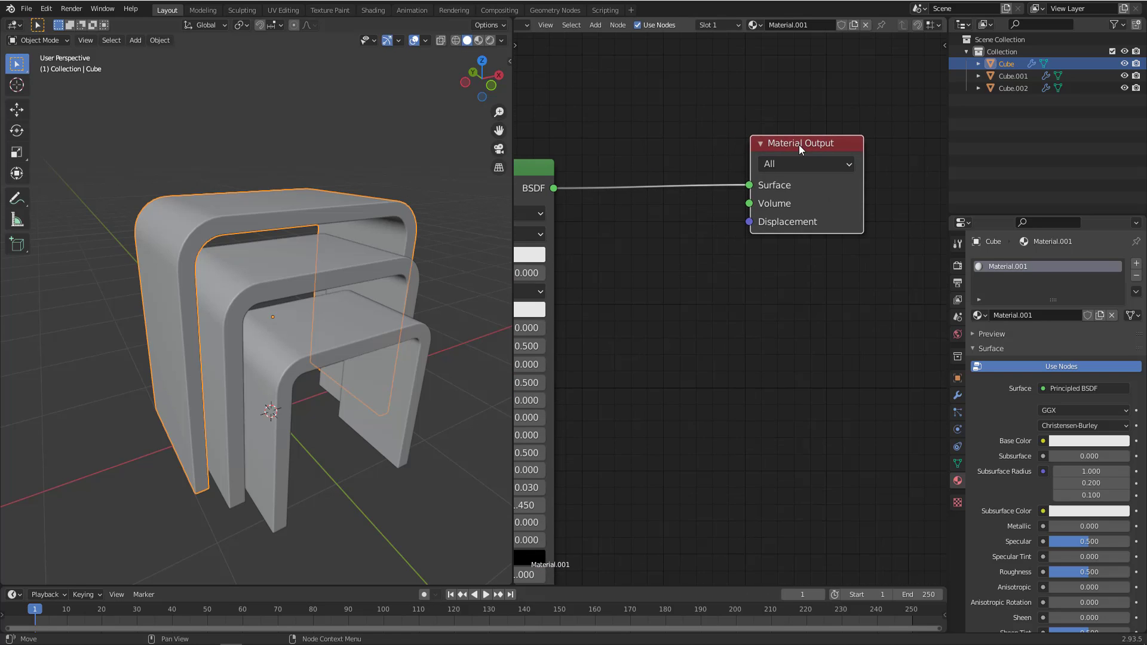
scroll(707, 137, down, 1)
middle_drag(629, 149, 822, 145)
mouse_move(713, 173)
mouse_down()
mouse_move(719, 151)
mouse_move(704, 159)
mouse_up()
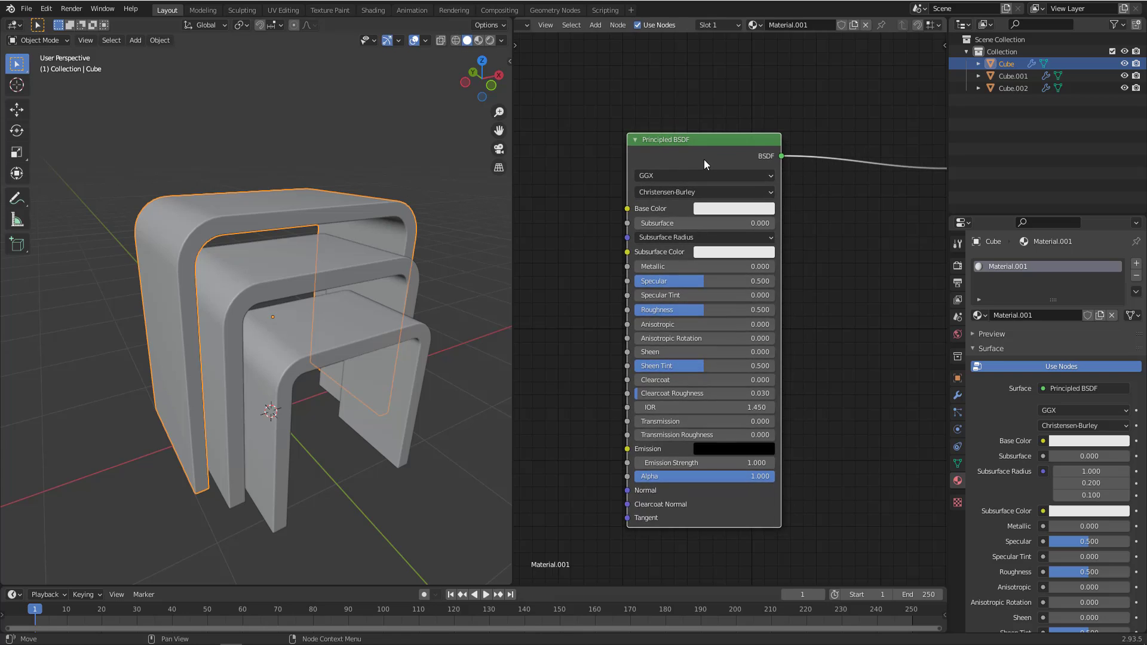
scroll(703, 159, down, 6)
middle_drag(779, 116, 792, 119)
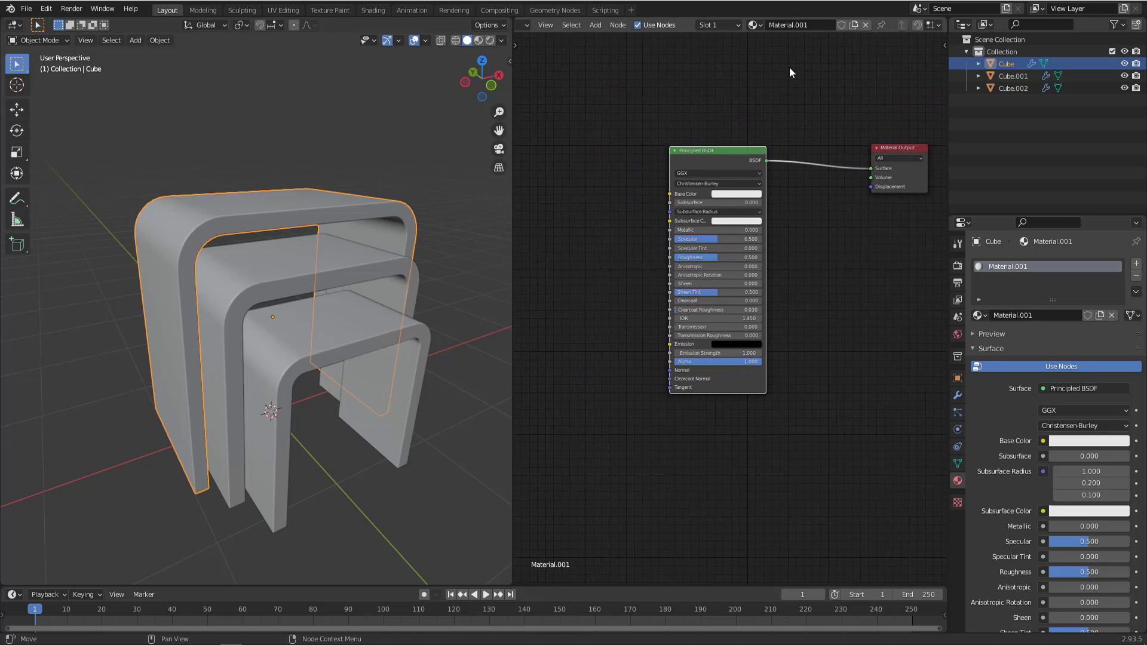
Step: Rename the largest table's new material to Test
click(790, 26)
key(ctrl+a)
text(T)
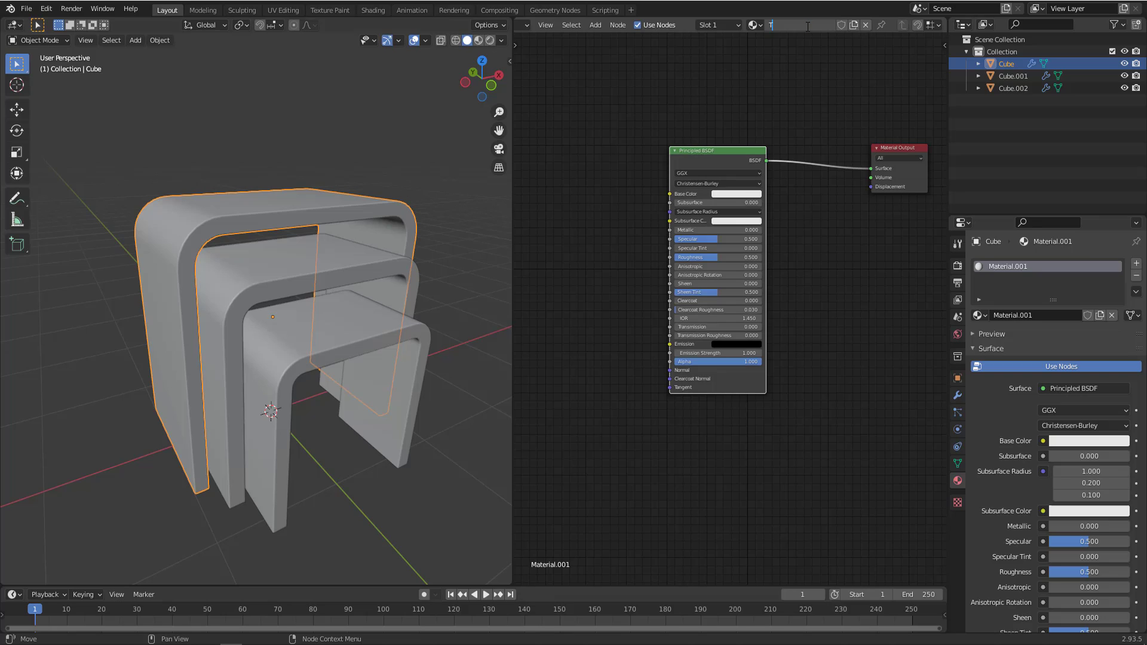
text(est)
key(Return)
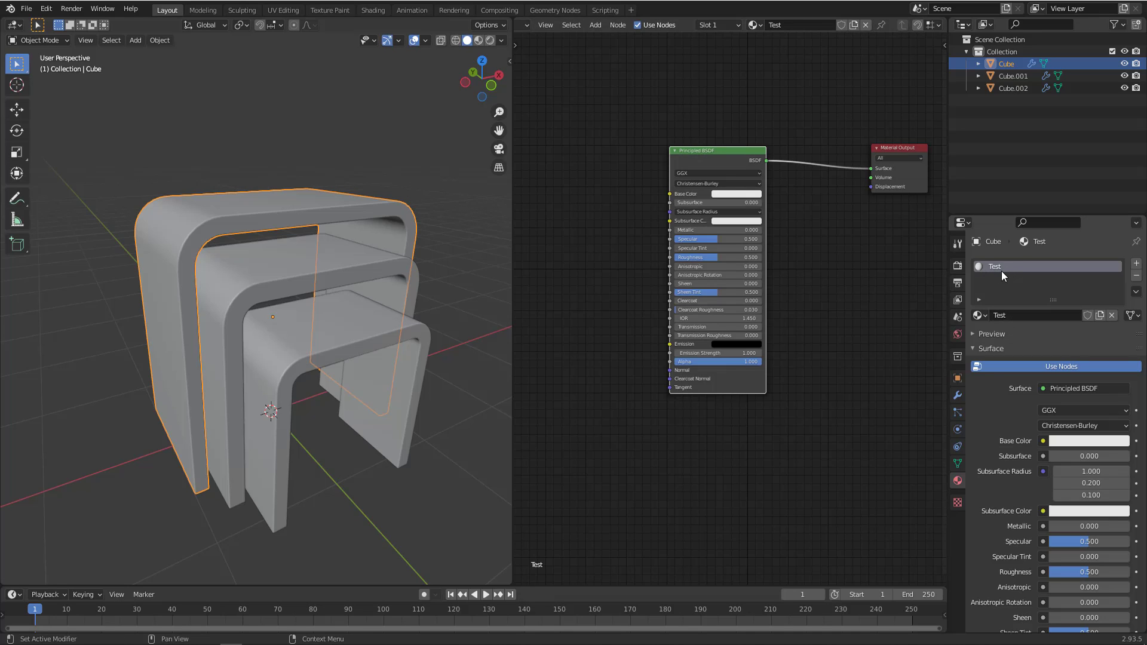
scroll(225, 234, up, 3)
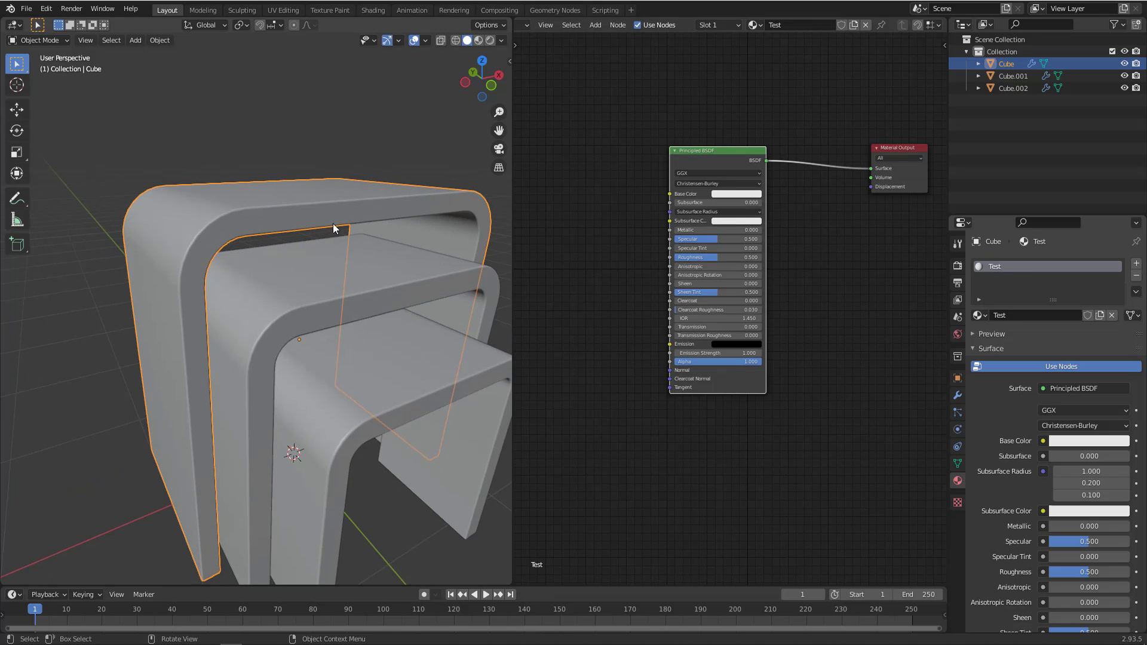
scroll(332, 224, down, 5)
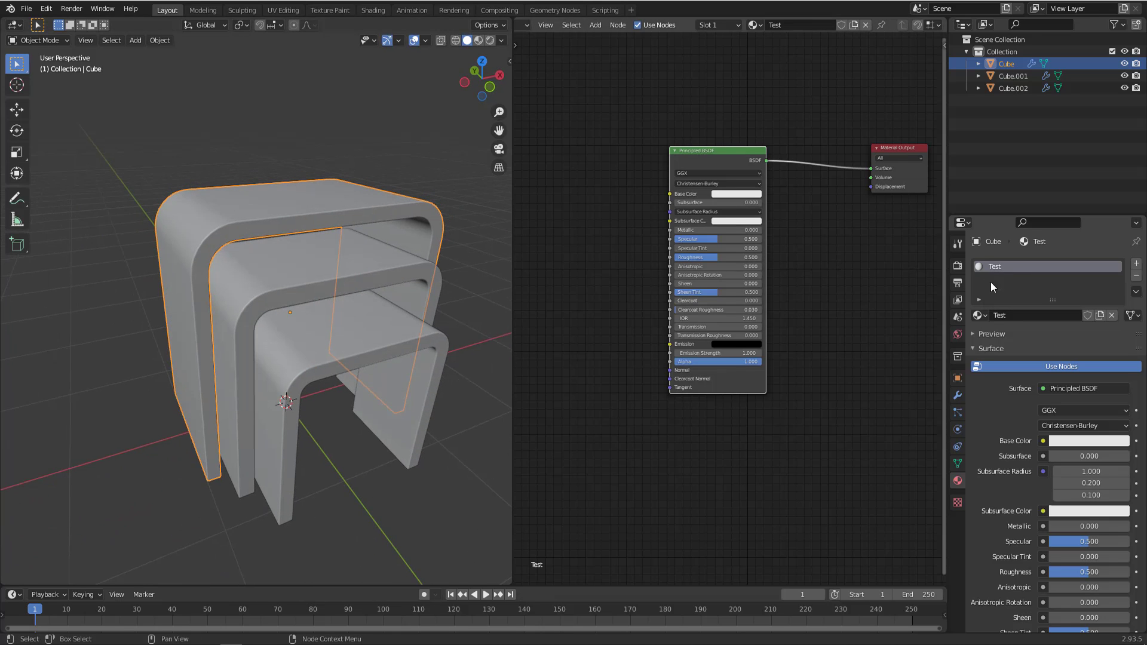
key(ctrl+alt+g)
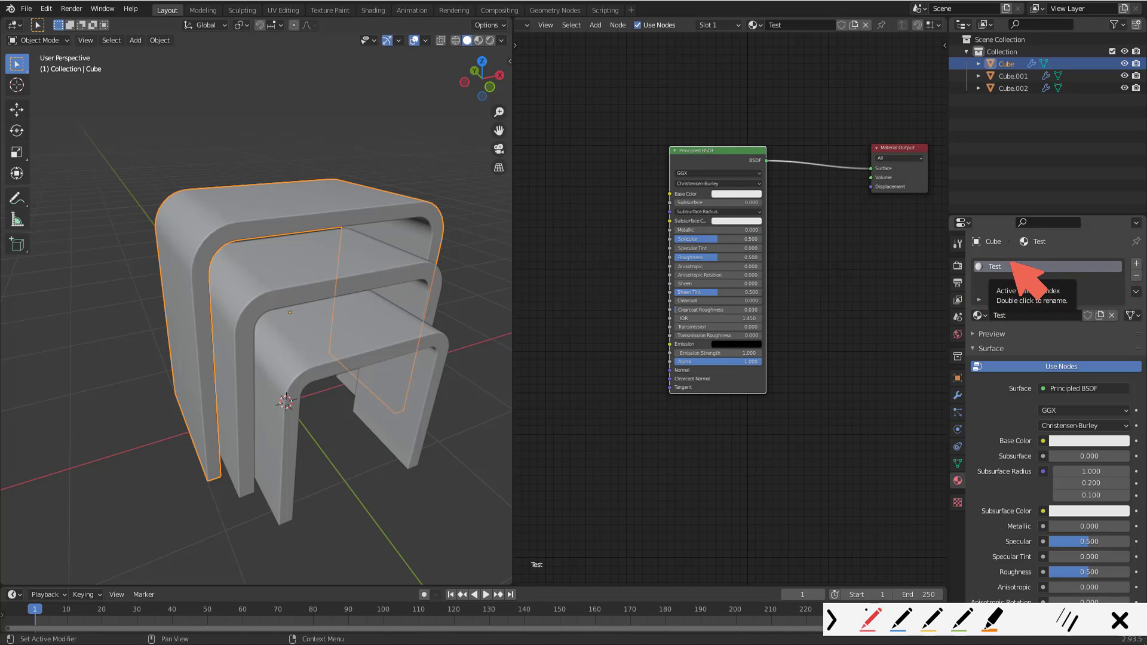
mouse_move(1010, 261)
mouse_down()
mouse_move(983, 251)
mouse_move(992, 288)
mouse_move(688, 293)
mouse_move(347, 161)
mouse_move(312, 179)
mouse_move(338, 195)
mouse_up()
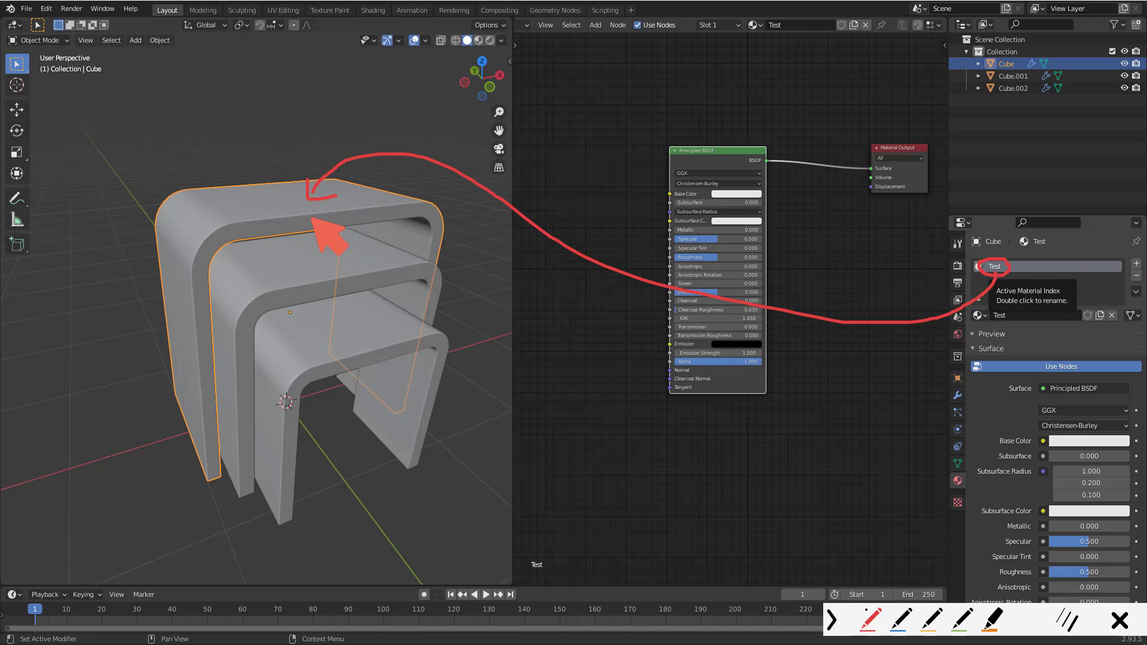
key(Escape)
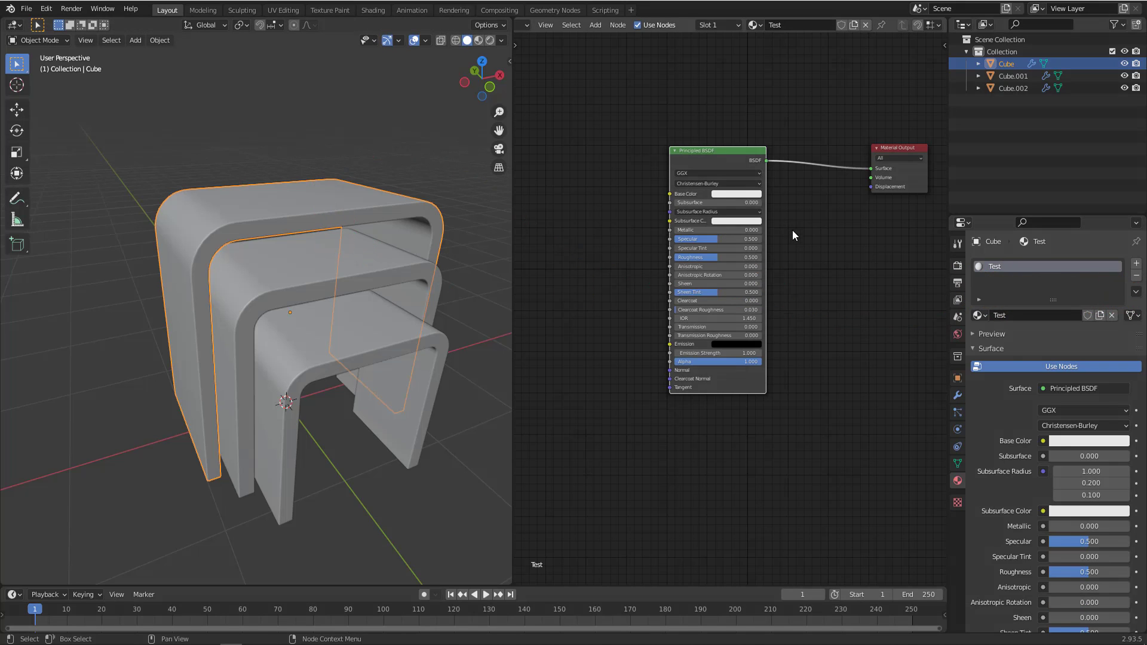
Step: Set the Test material's base color to a saturated green with hue 0.334, saturation 1.000 and value 0.800
scroll(726, 194, up, 4)
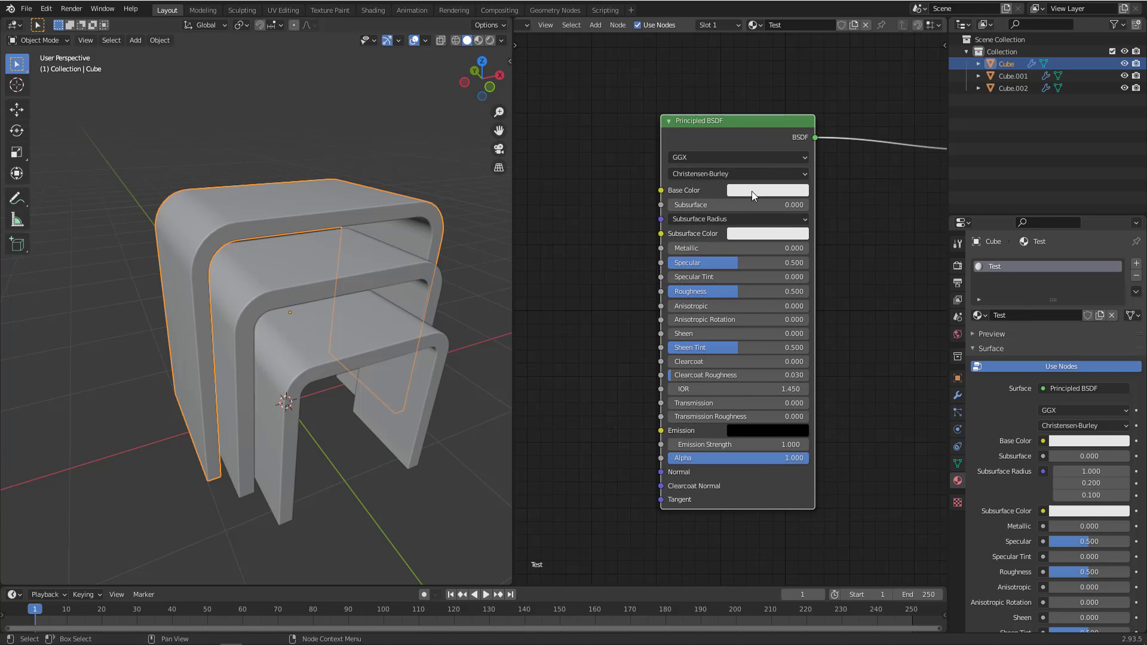
click(752, 191)
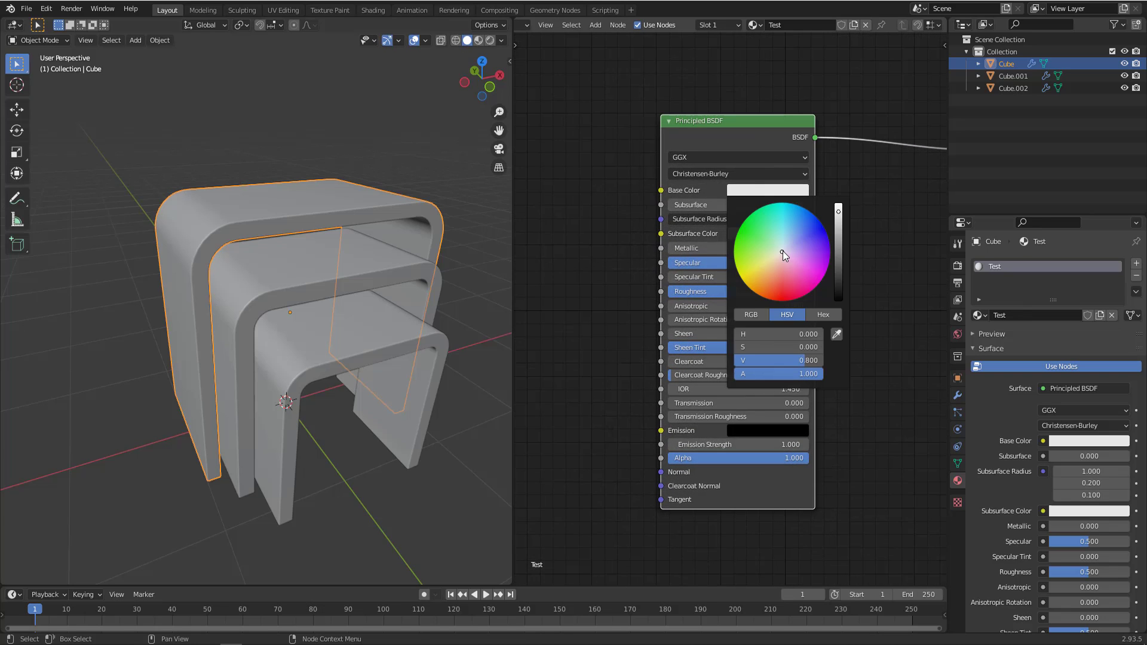
drag(783, 251, 773, 246)
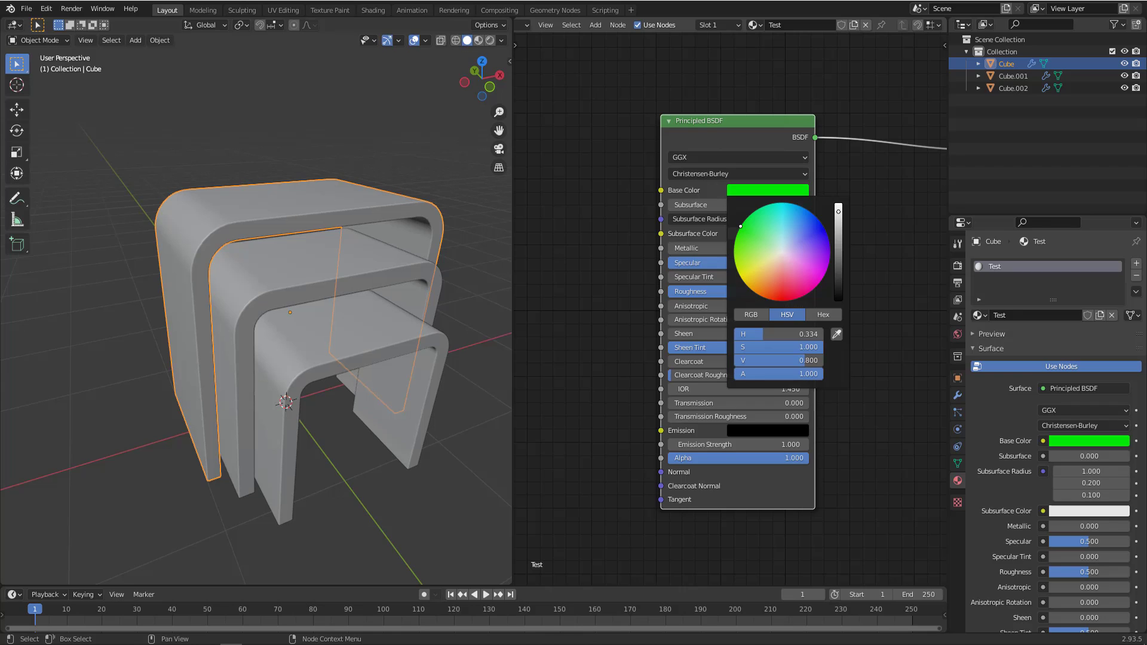
click(602, 234)
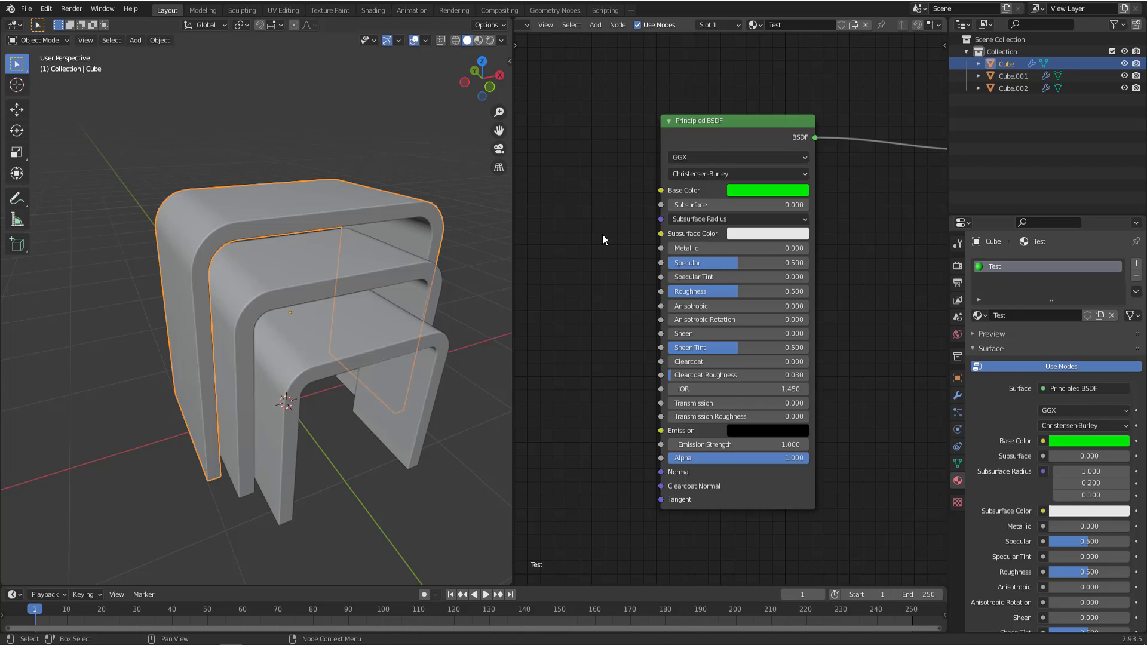
Step: Move the Principled BSDF node close to the Material Output node
scroll(602, 234, down, 3)
middle_drag(827, 228, 816, 213)
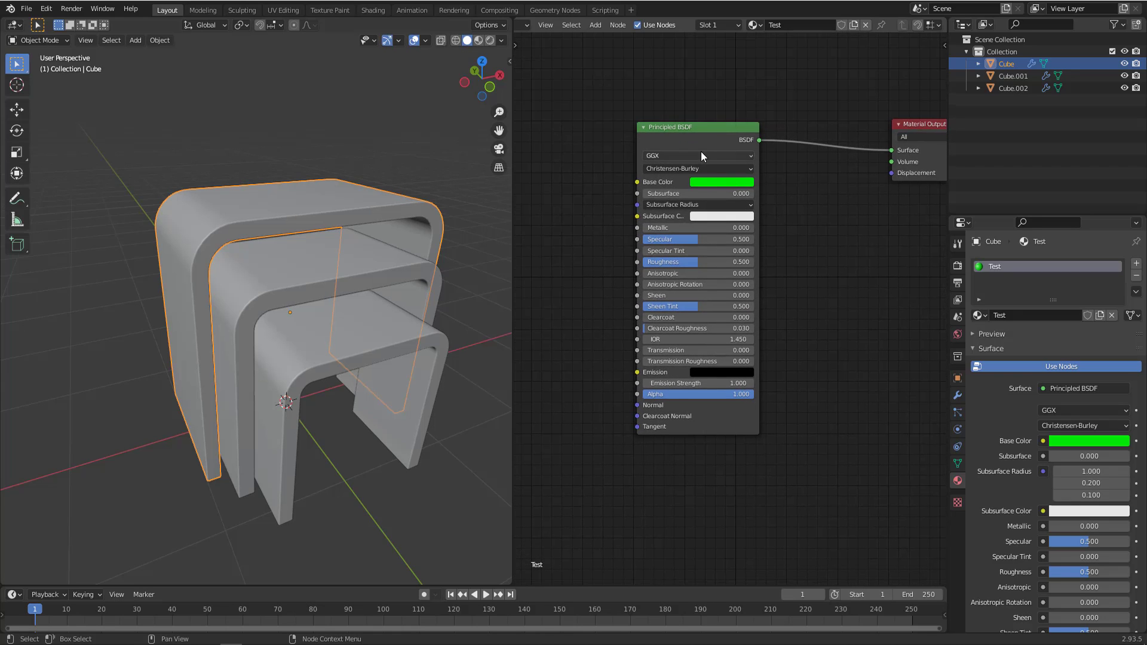
drag(692, 140, 795, 132)
middle_drag(678, 197, 602, 181)
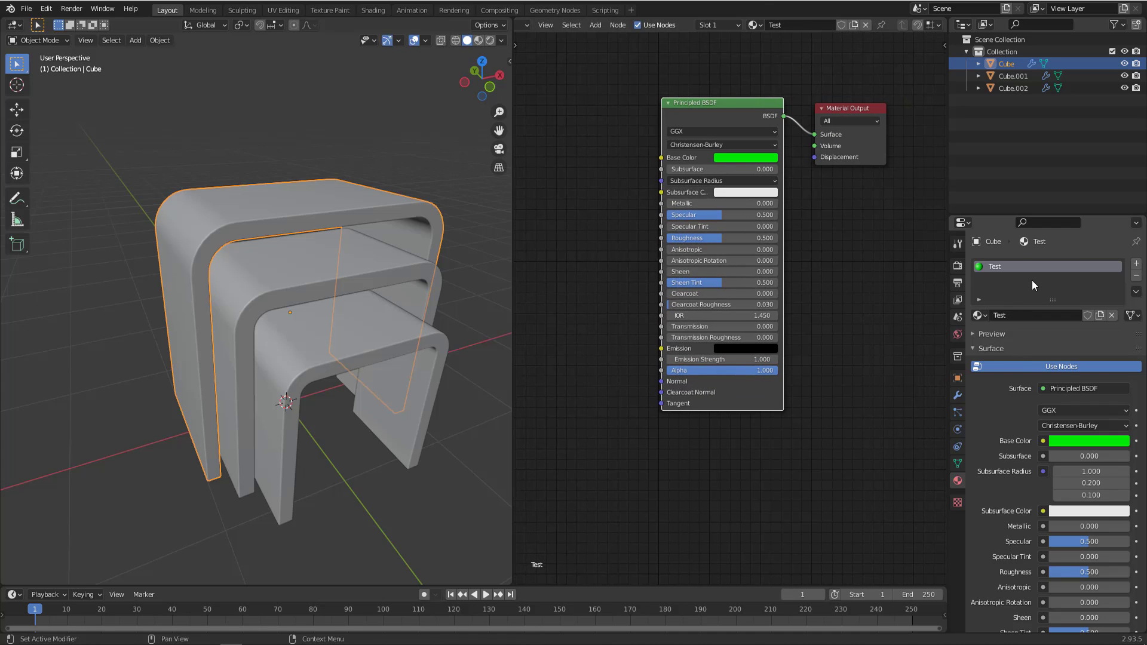
Step: Add a second material slot to the largest table and create a new material in it
click(1136, 267)
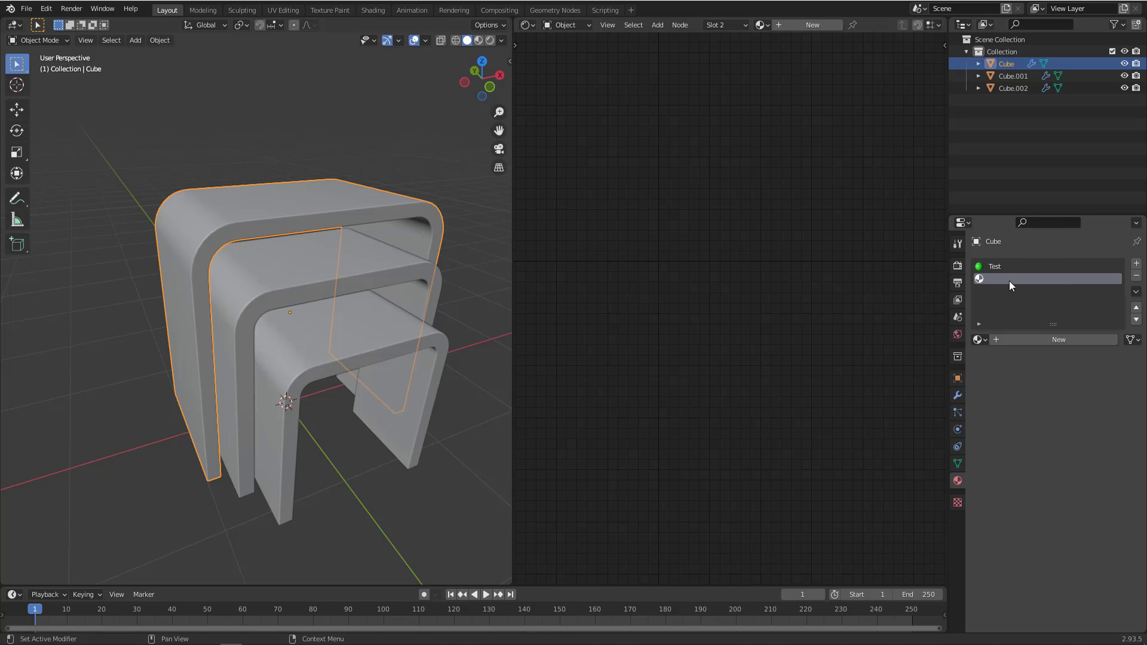
click(1003, 264)
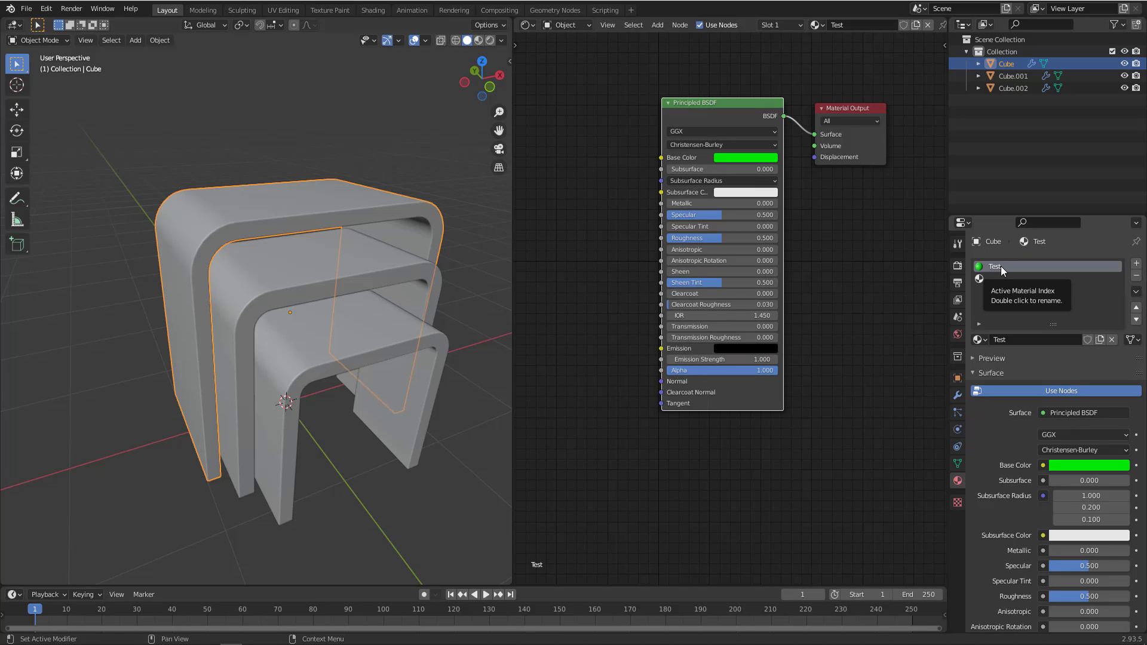
click(1006, 276)
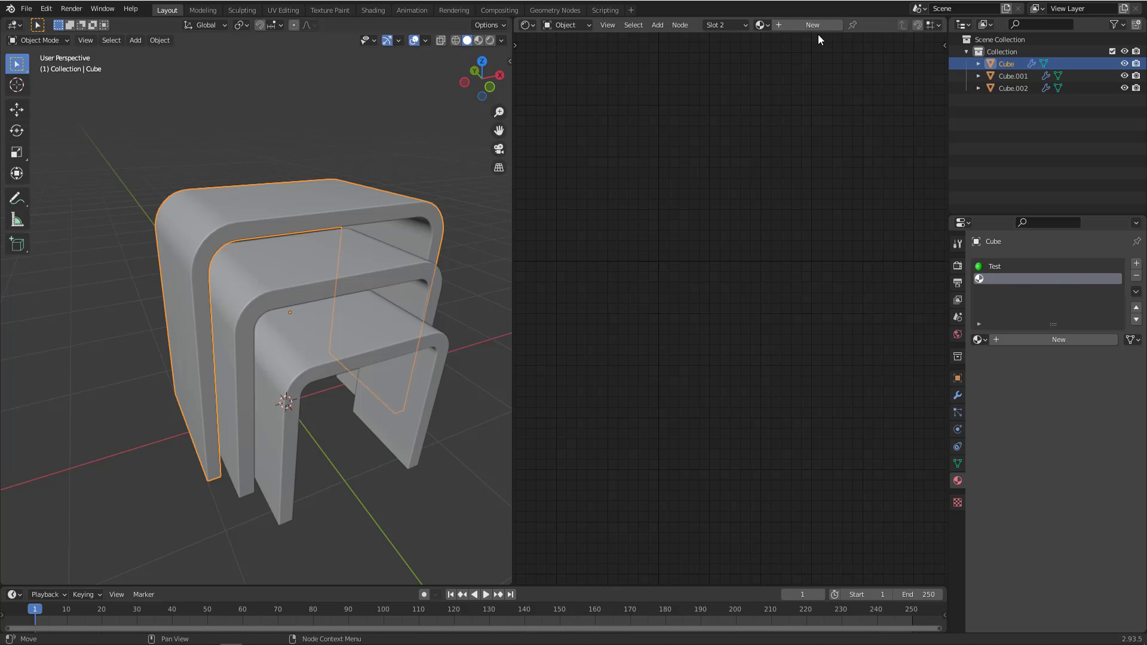
click(1059, 341)
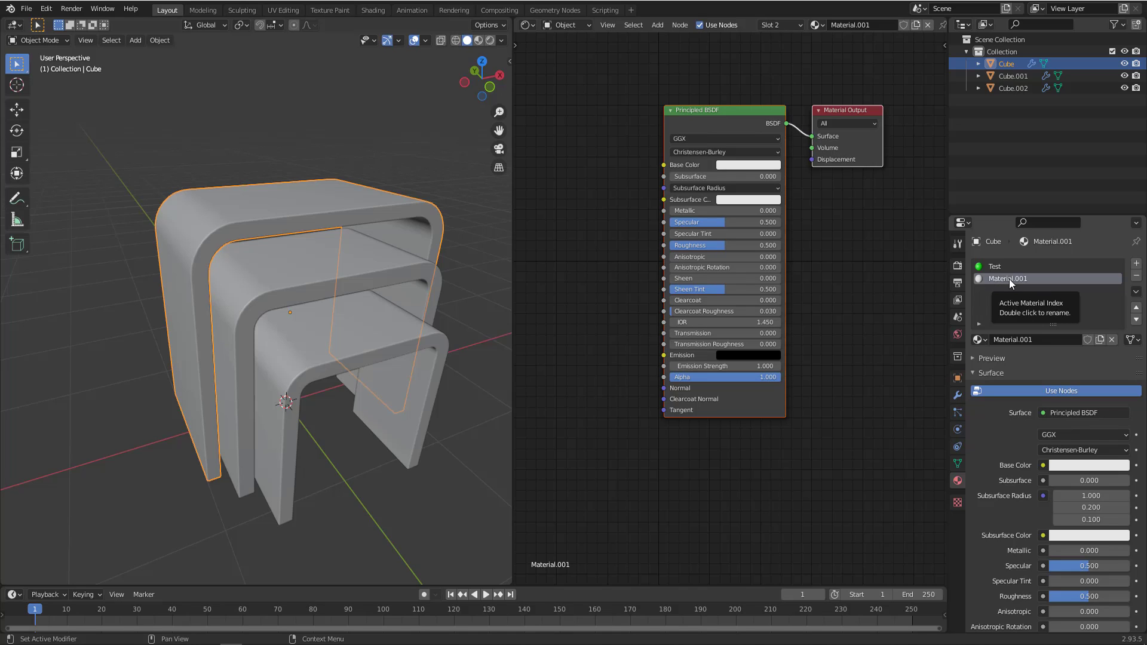
key(ctrl+alt+g)
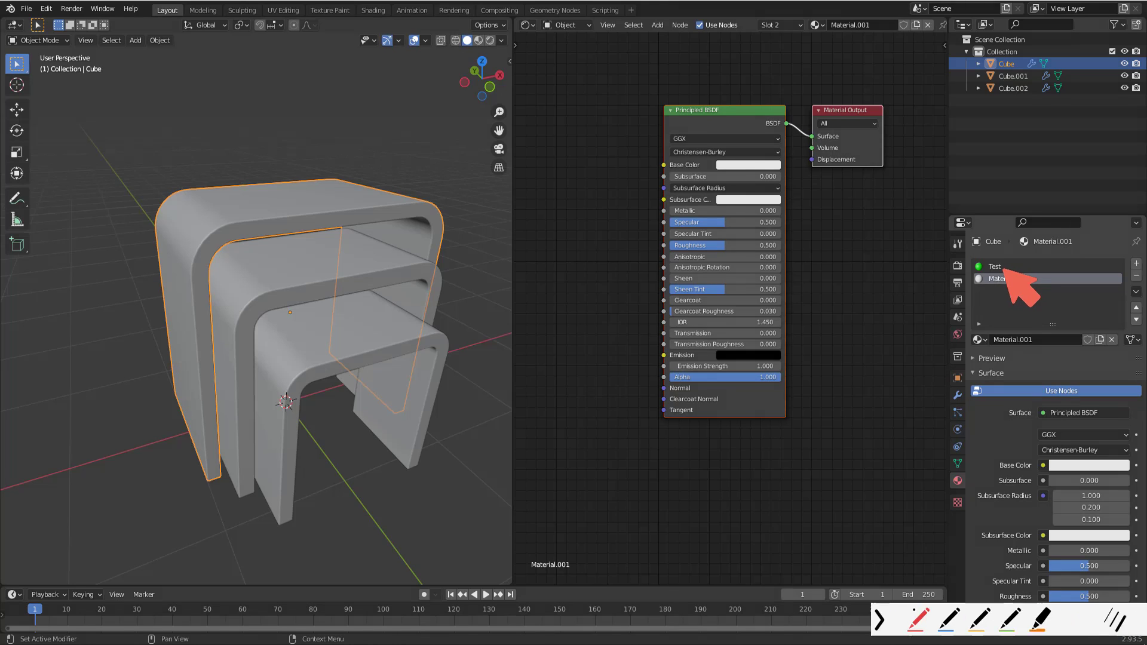
mouse_move(1003, 265)
mouse_down()
mouse_move(1023, 264)
mouse_move(1023, 279)
mouse_move(1007, 248)
mouse_move(1023, 287)
mouse_move(1017, 275)
mouse_move(999, 319)
mouse_move(692, 235)
mouse_move(346, 206)
mouse_up()
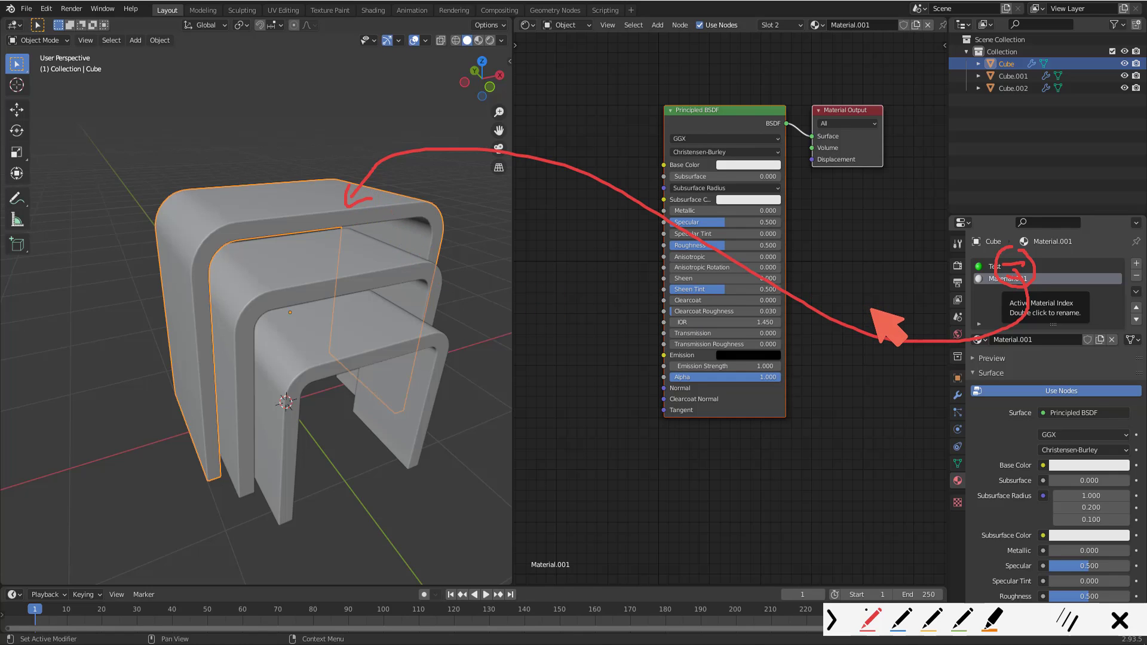
key(Escape)
Step: Switch the 3D viewport to Material Preview shading with the nested tables in view
middle_drag(220, 227, 298, 218)
key(z)
click(299, 292)
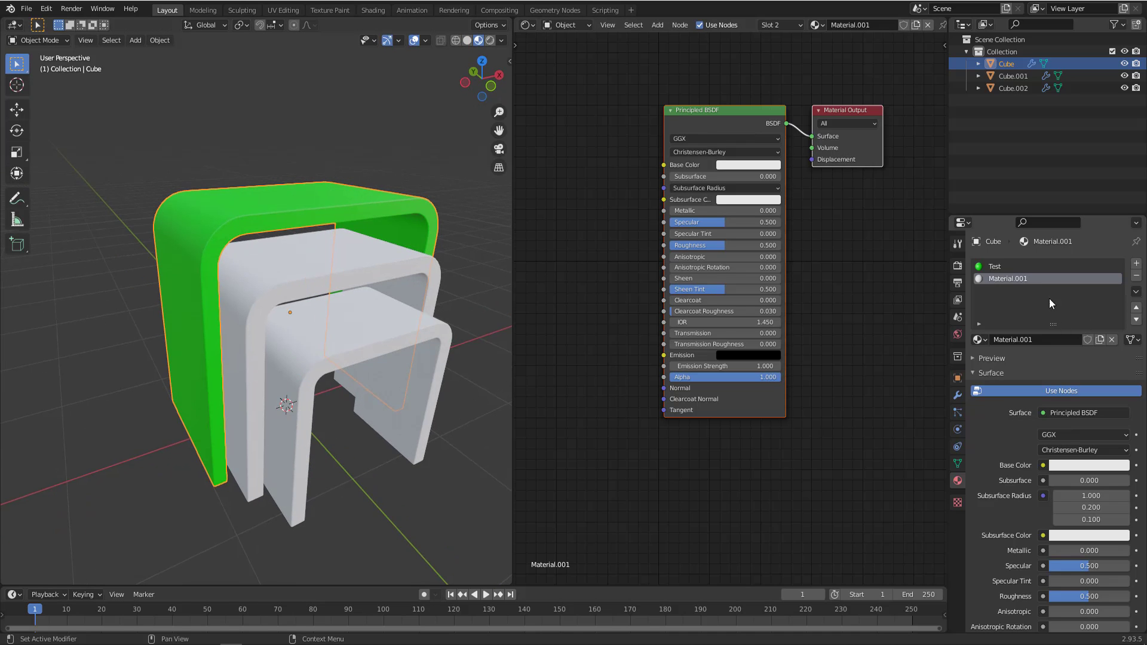
Step: Set the base color of the material in the second slot to a saturated red
click(1000, 267)
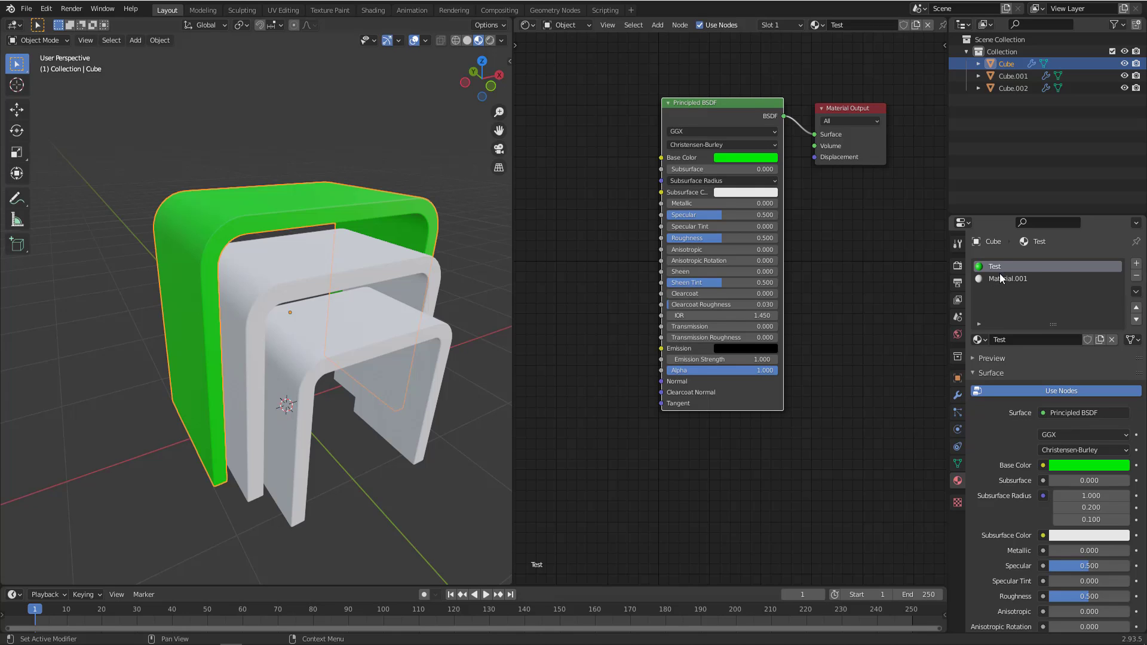
click(1005, 279)
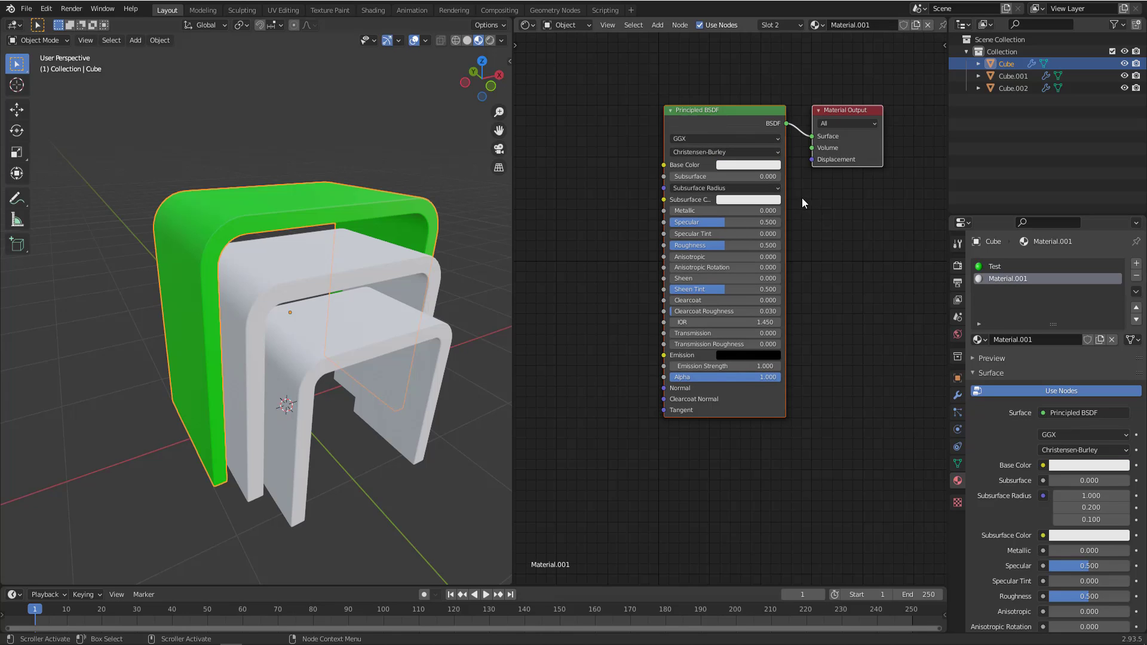
click(755, 166)
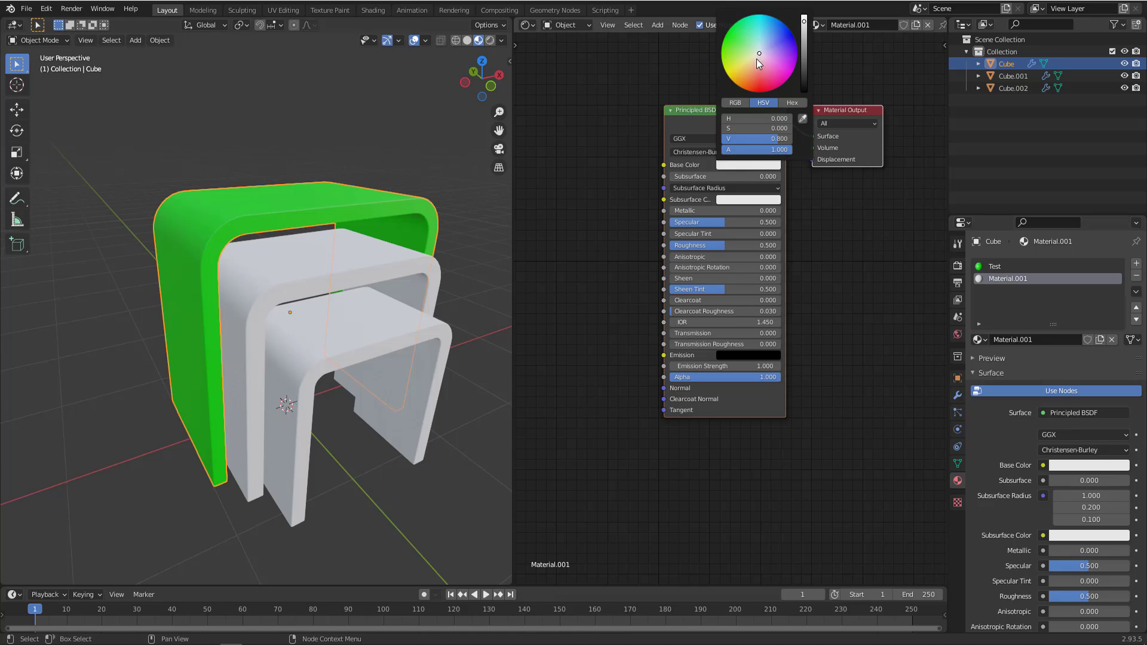
drag(756, 59, 763, 92)
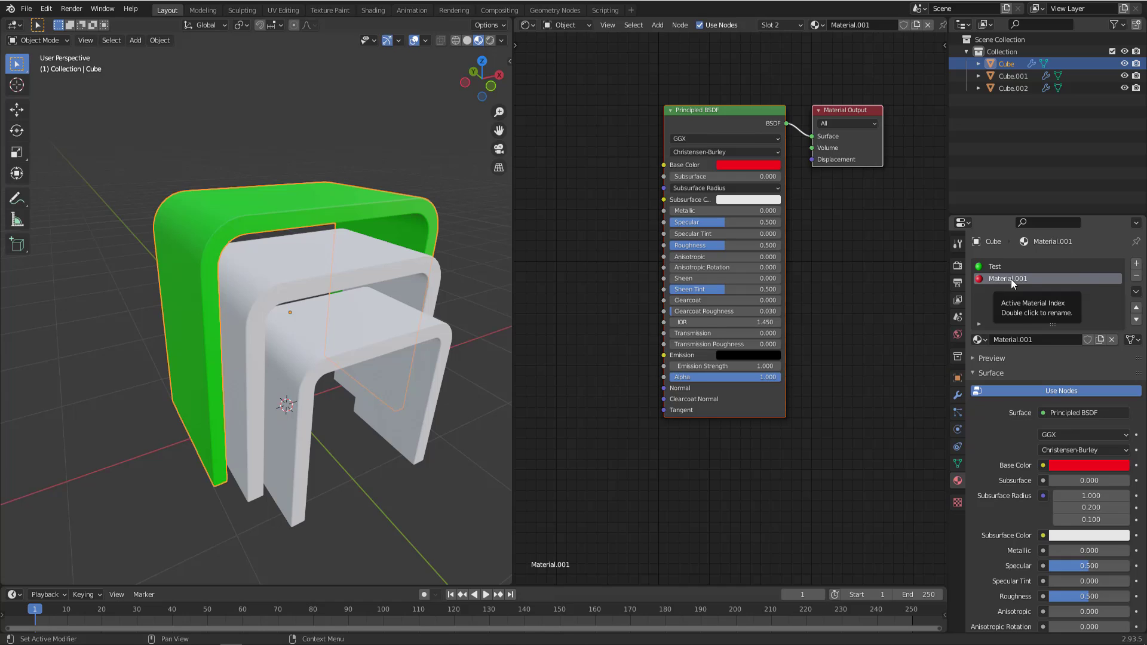
Step: Move the red material's slot above the Test slot and inspect the largest table
click(1136, 307)
middle_drag(271, 231, 280, 229)
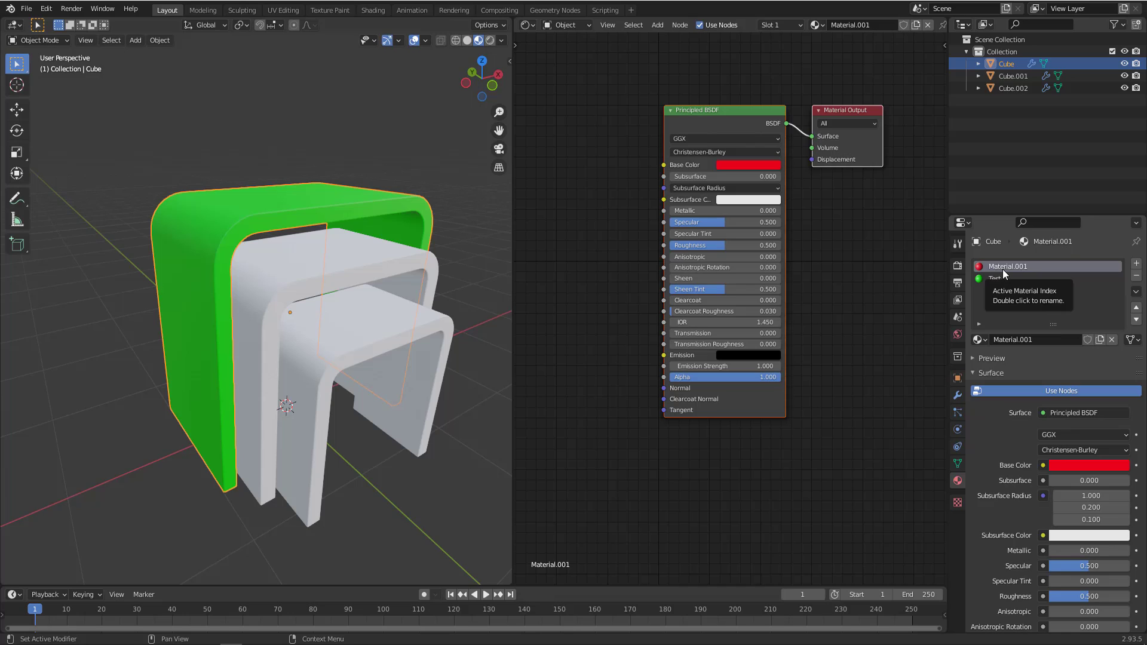
middle_drag(351, 237, 337, 227)
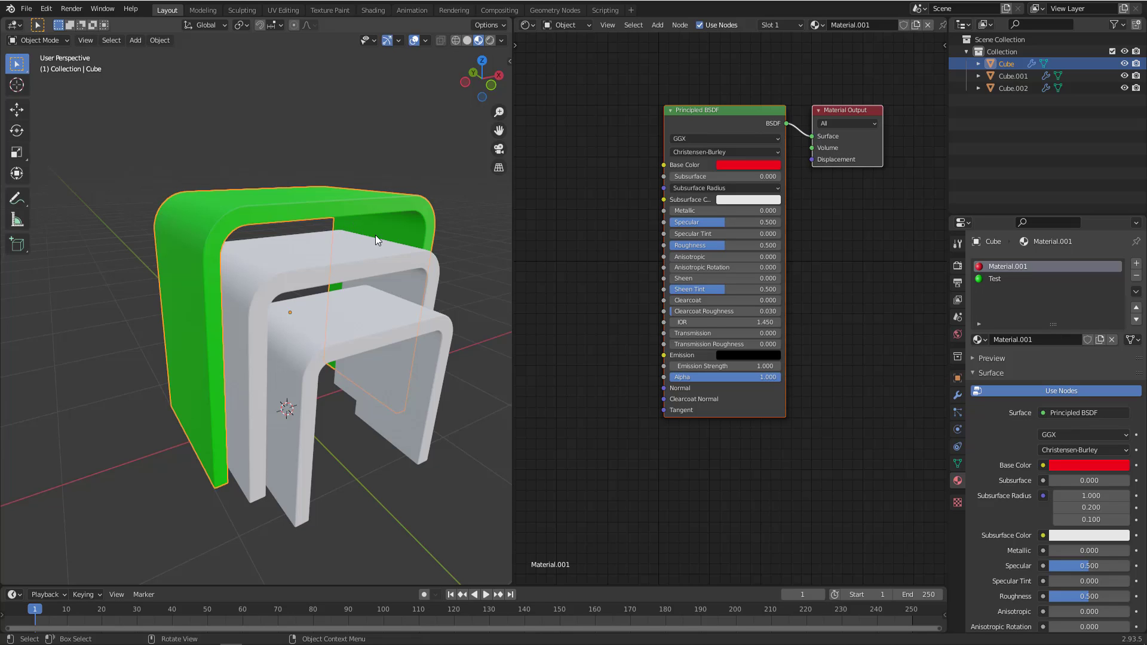
click(980, 339)
click(983, 340)
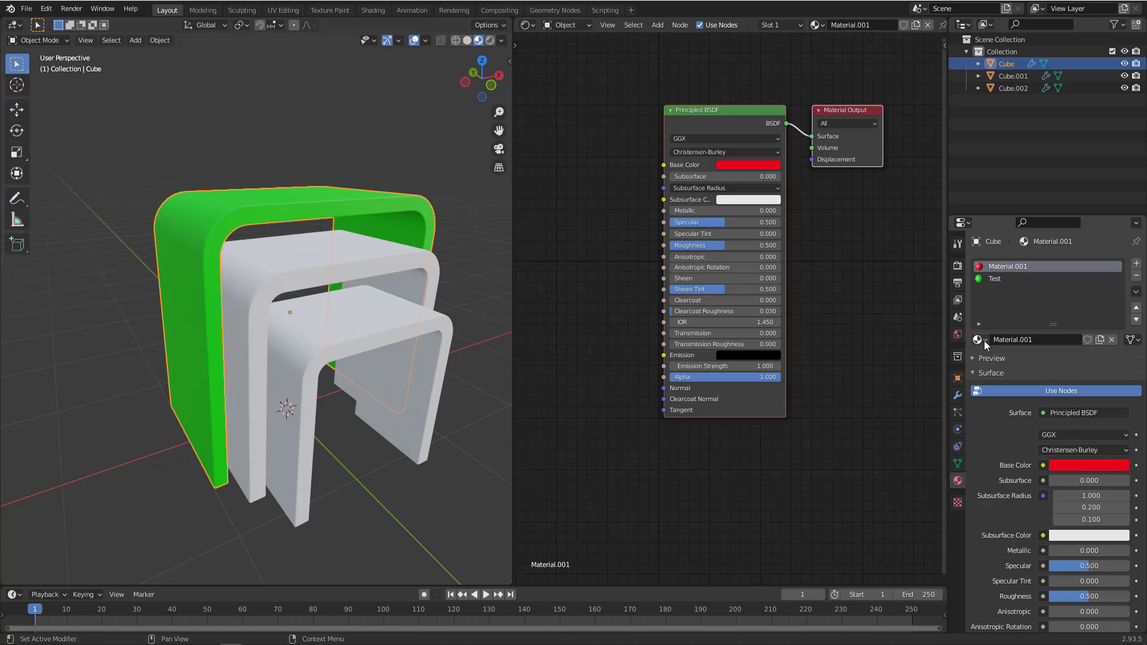
right_click(1005, 267)
click(1037, 270)
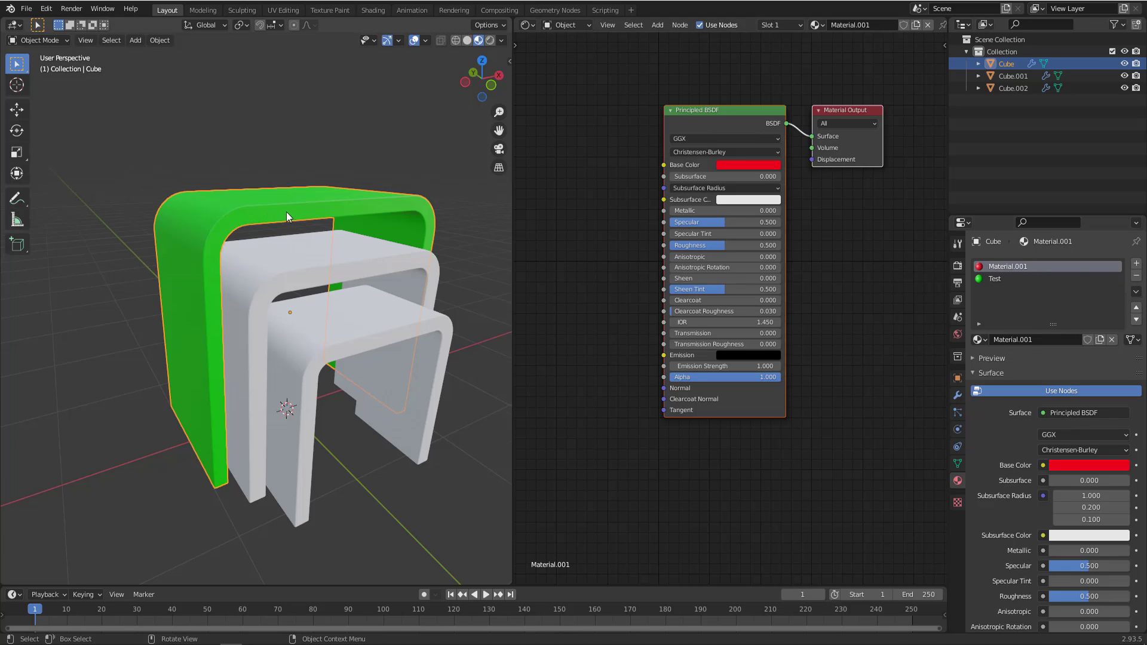
middle_drag(285, 211, 295, 216)
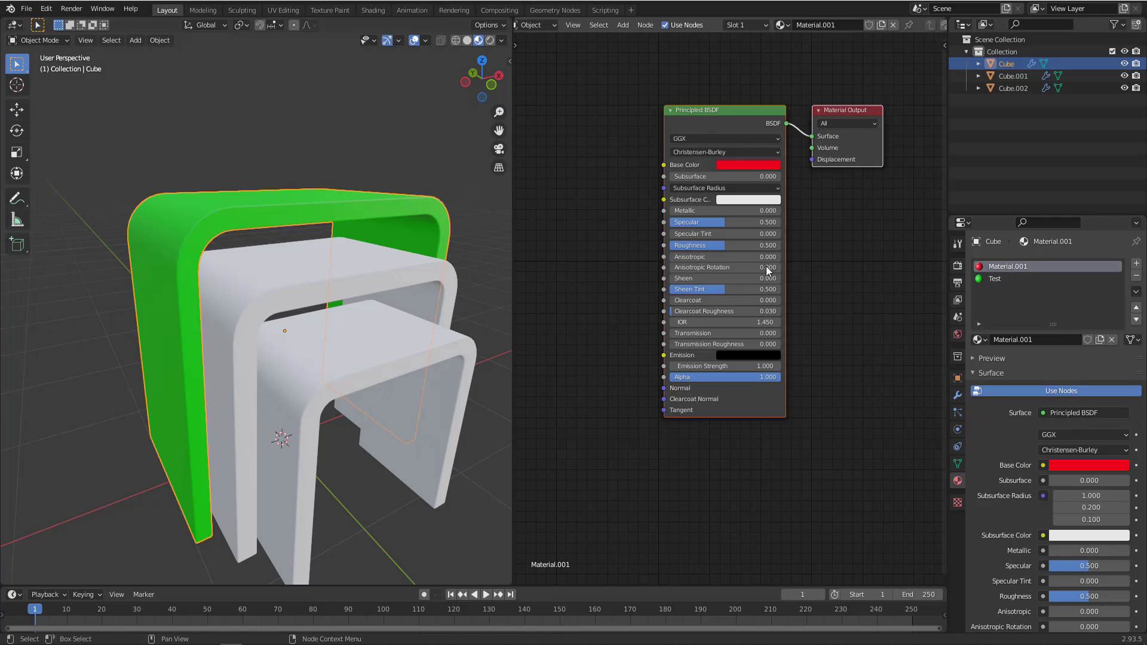
middle_drag(273, 219, 277, 216)
middle_drag(210, 447, 248, 442)
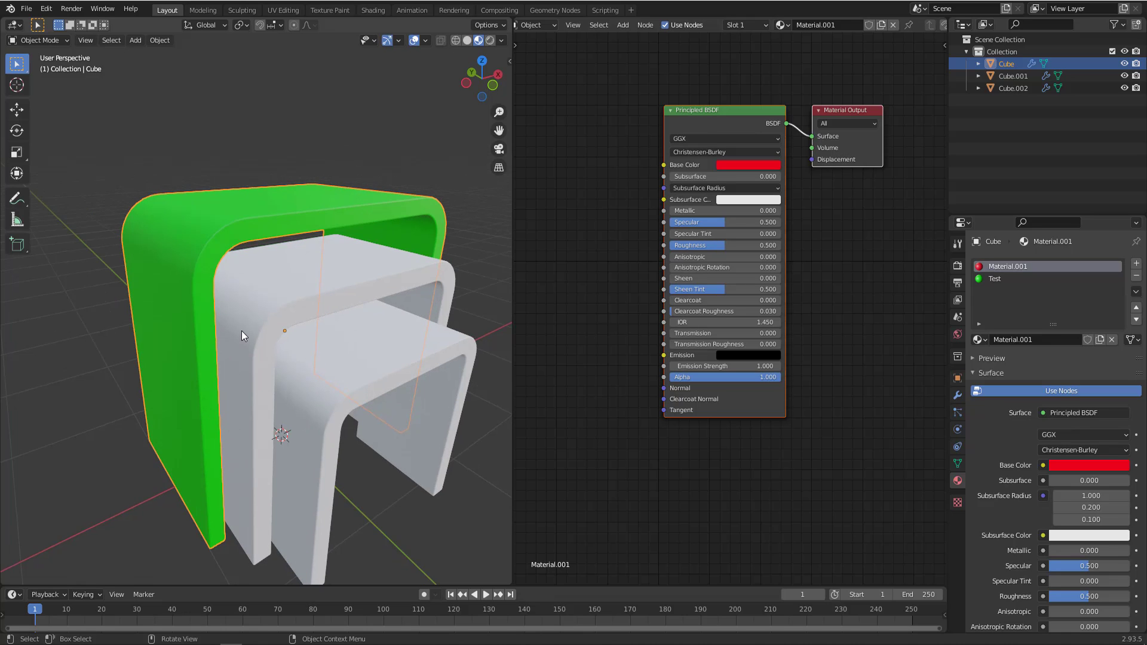
middle_drag(241, 331, 264, 306)
middle_drag(247, 248, 216, 270)
Step: In Edit Mode, select all the face loops around one rounded top corner of the largest table
key(Tab)
scroll(218, 272, up, 3)
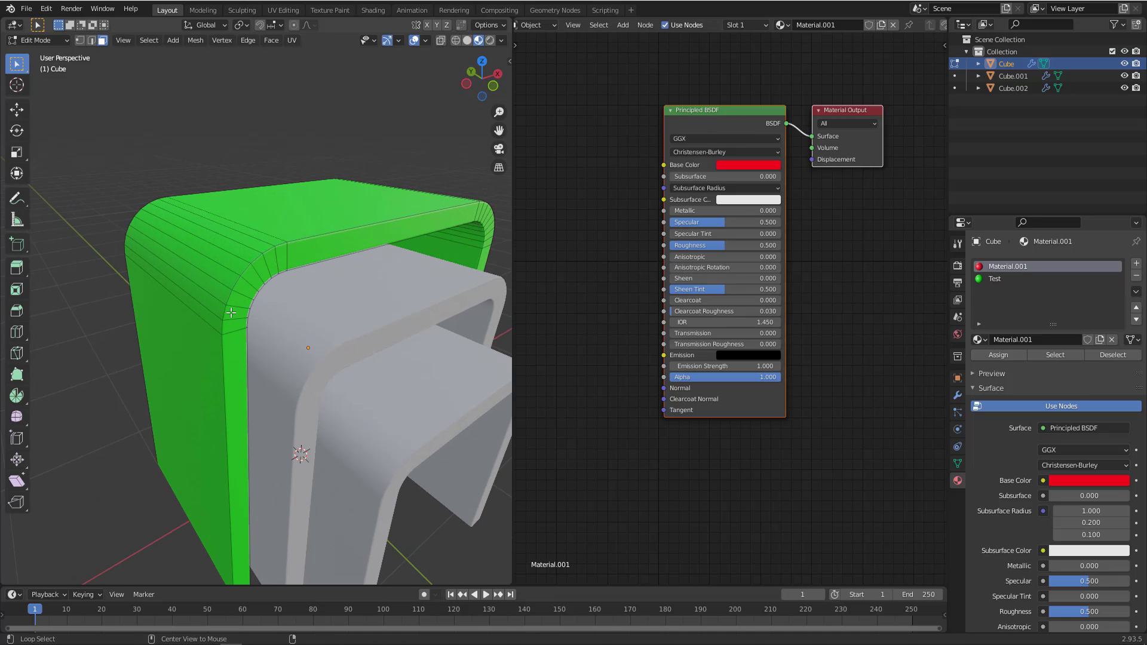
alt+click(225, 310)
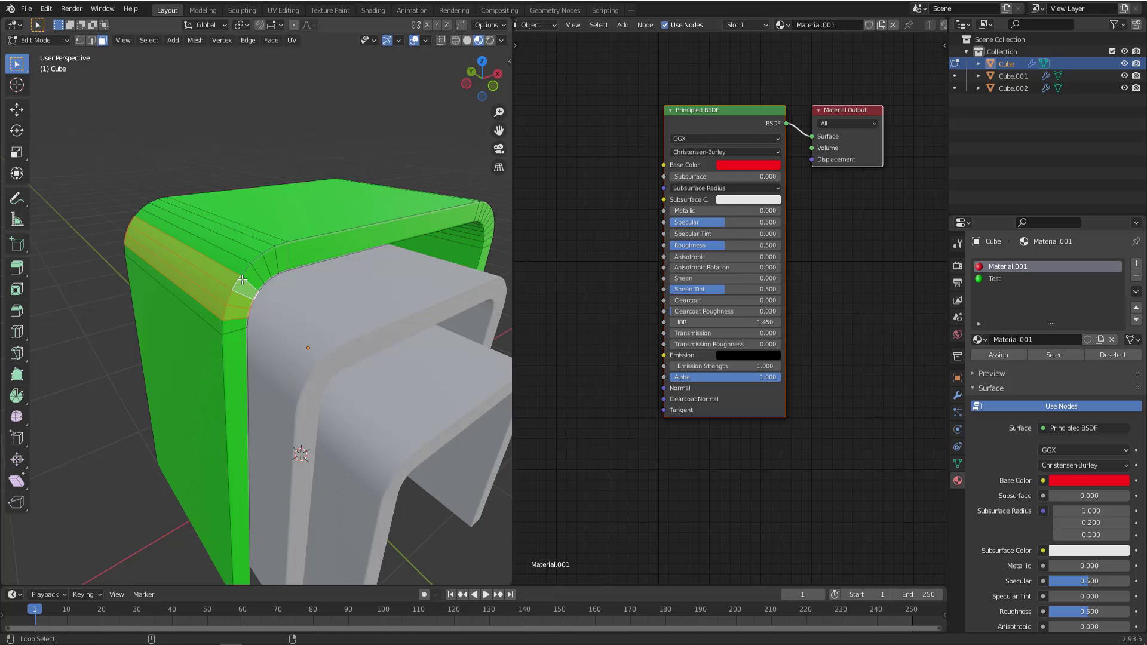
alt+shift+click(261, 255)
alt+shift+click(270, 249)
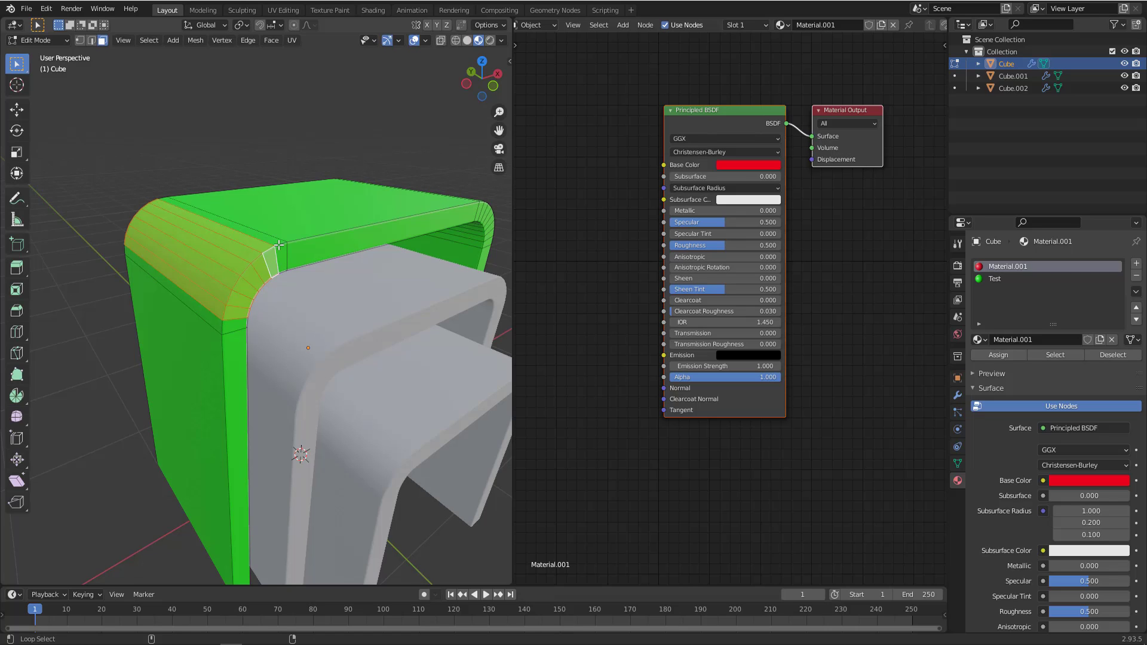
alt+shift+click(280, 244)
alt+shift+click(225, 328)
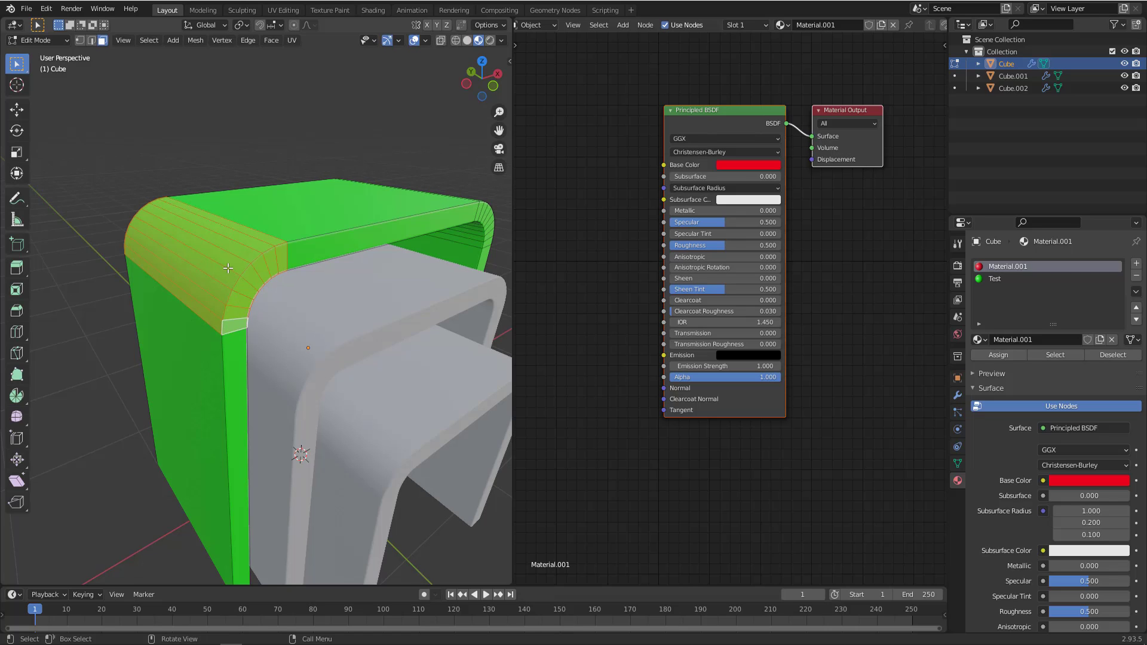
Step: Add all the face loops around the opposite rounded top corner of the largest table to the selection
scroll(251, 277, down, 2)
middle_drag(252, 280, 143, 288)
scroll(241, 292, up, 2)
alt+shift+click(239, 286)
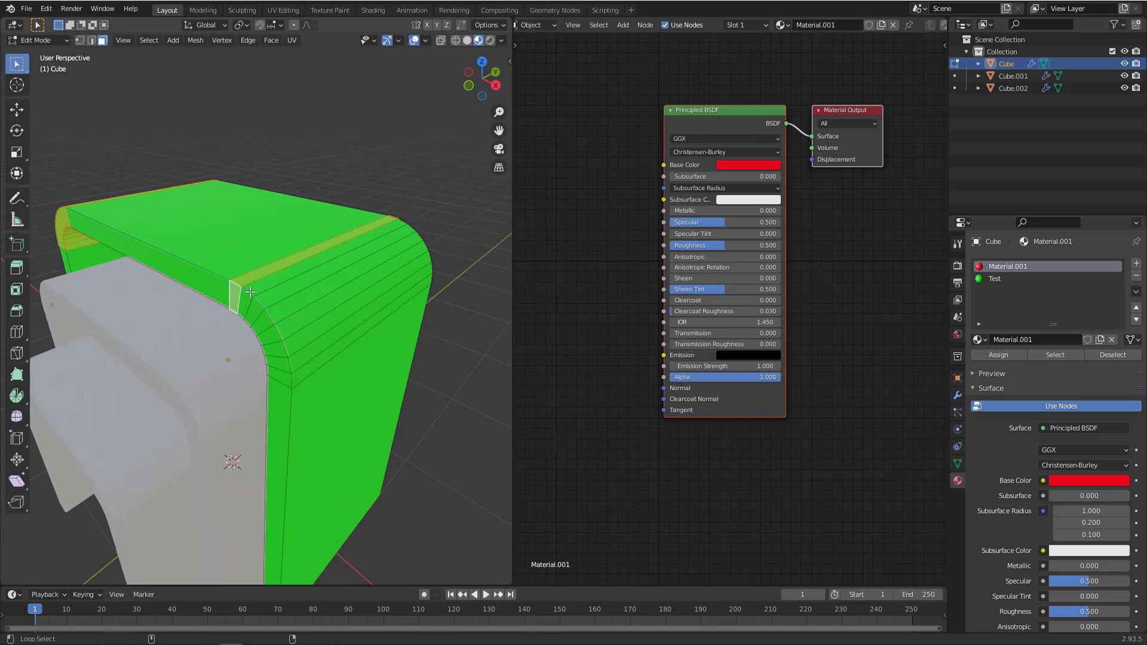
alt+shift+click(249, 292)
alt+shift+click(258, 308)
alt+shift+click(270, 322)
alt+shift+click(278, 333)
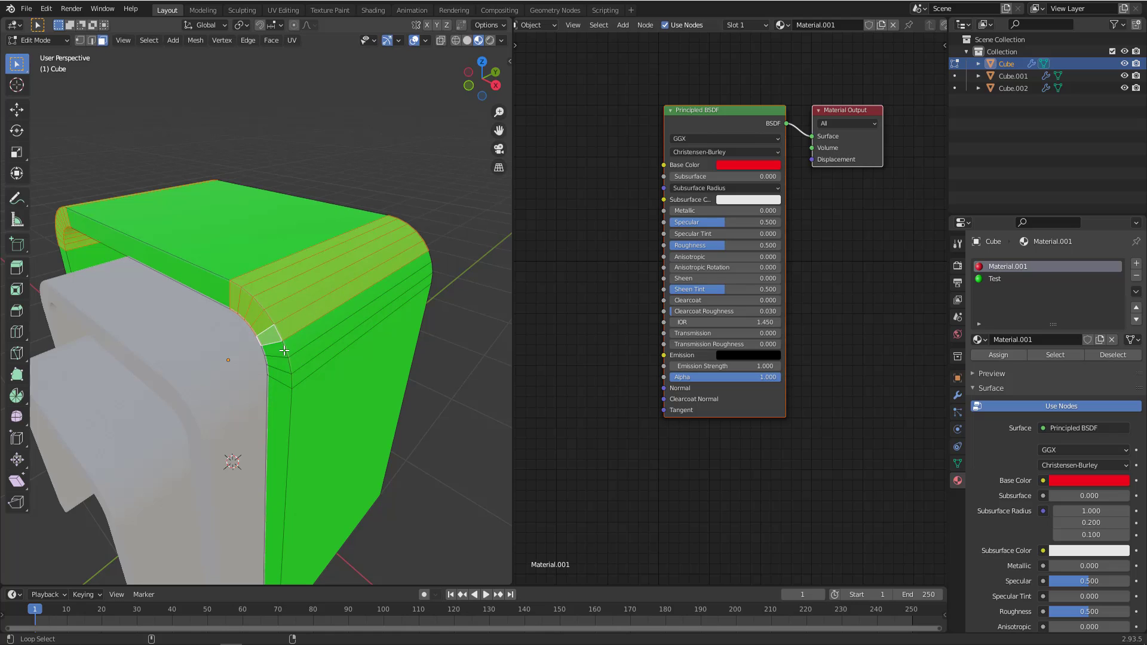
alt+shift+click(284, 350)
alt+shift+click(289, 363)
alt+shift+click(290, 378)
Step: Assign the red Material.001 to the selected rounded corner faces of the largest table
middle_drag(290, 378, 417, 301)
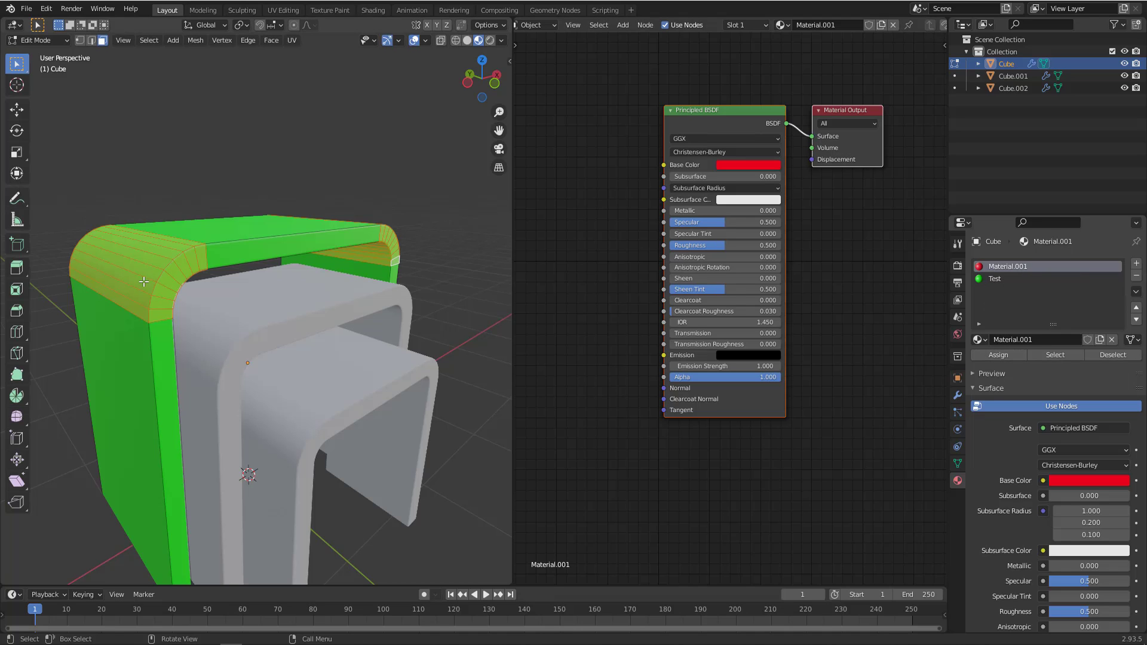
middle_drag(144, 281, 201, 283)
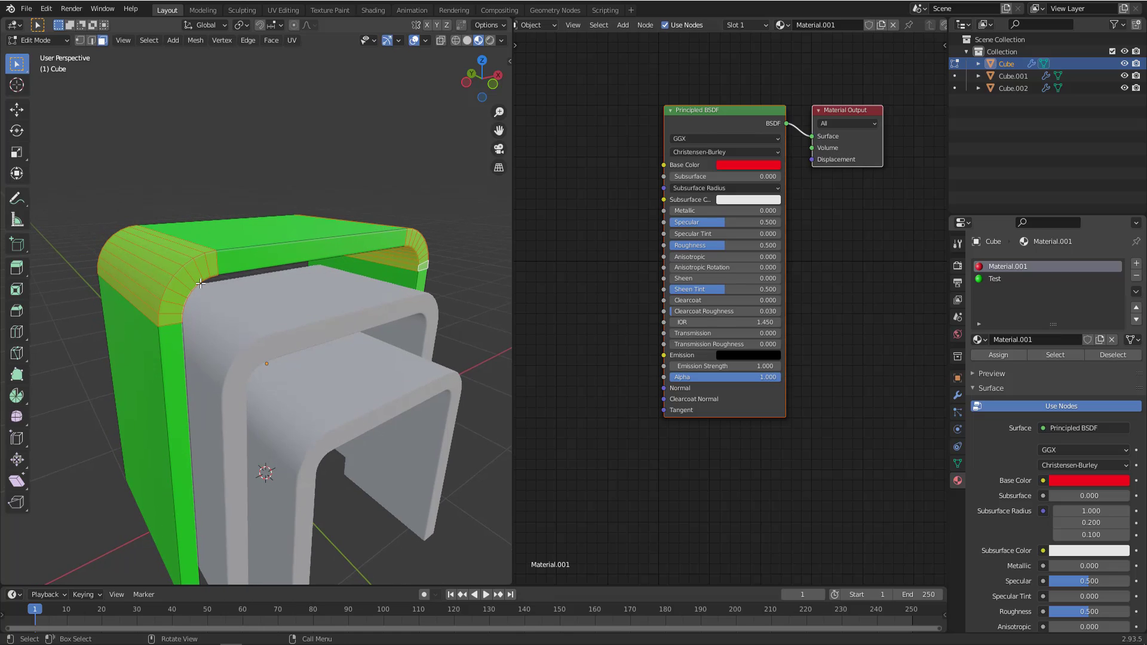
click(1005, 356)
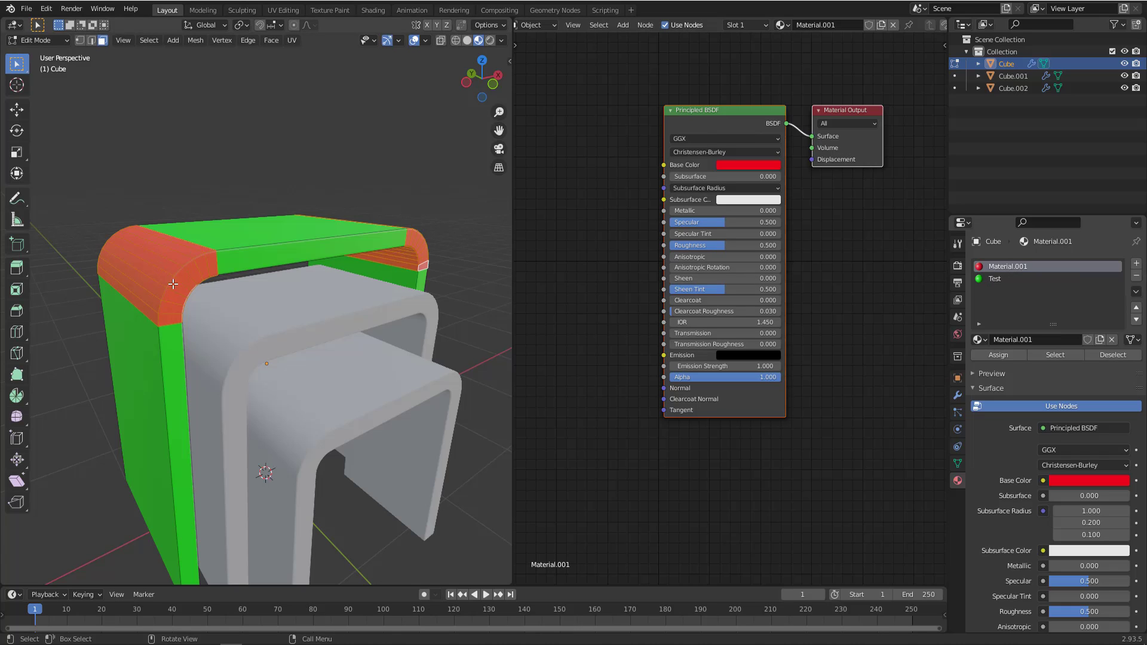
Step: Move the Material.001 slot below the Test slot and view the largest table in Object Mode
click(1136, 319)
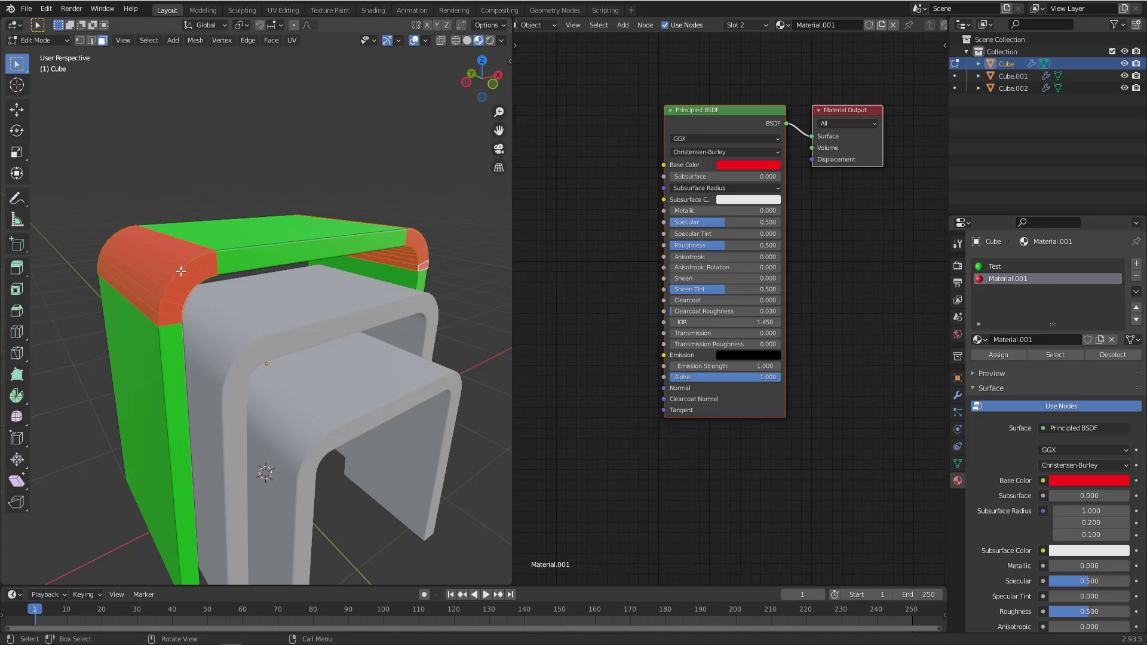
middle_drag(179, 270, 428, 274)
key(Tab)
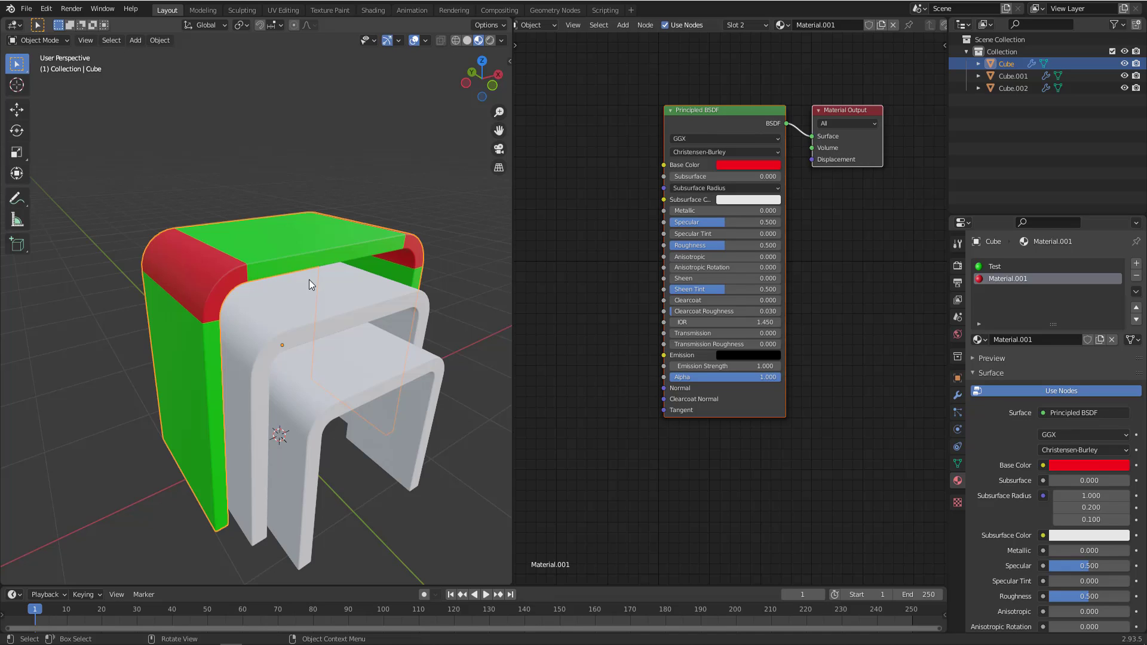
Step: Select all faces of the largest table in Edit Mode, assign the green Test material, and return to Object Mode
key(Tab)
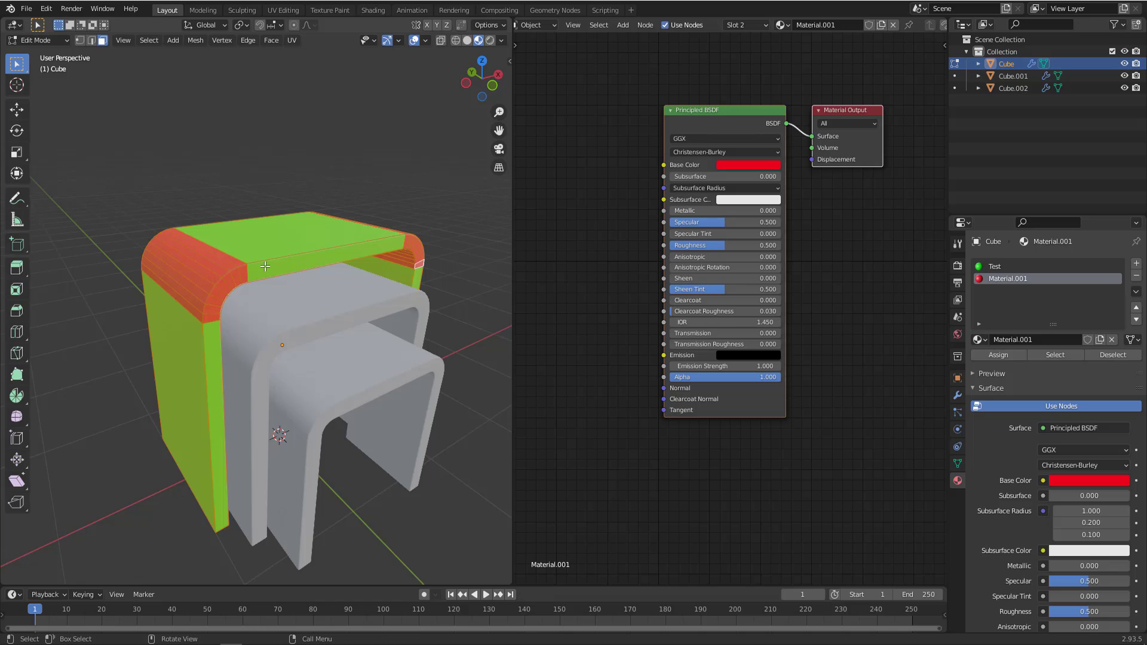
click(1009, 267)
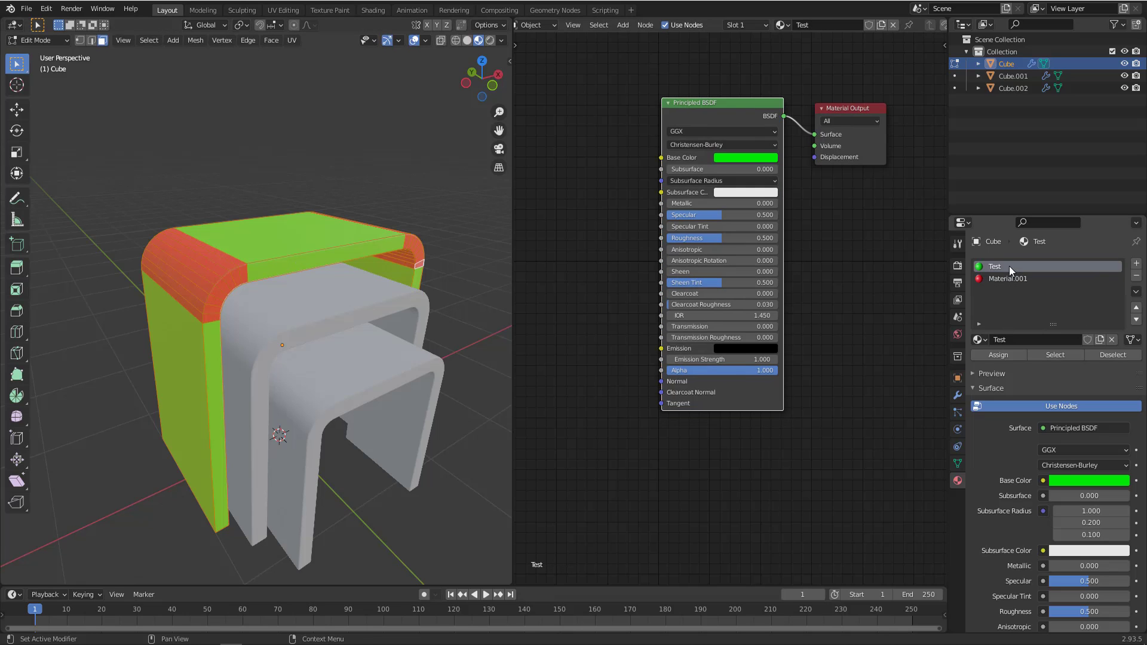
click(995, 355)
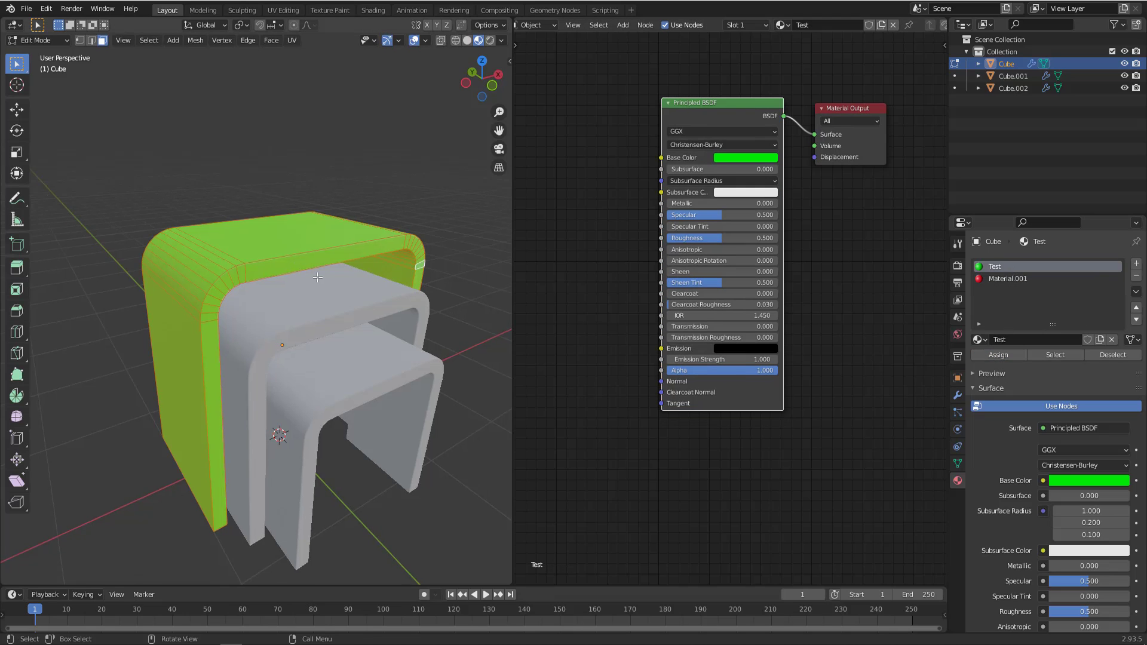
key(Tab)
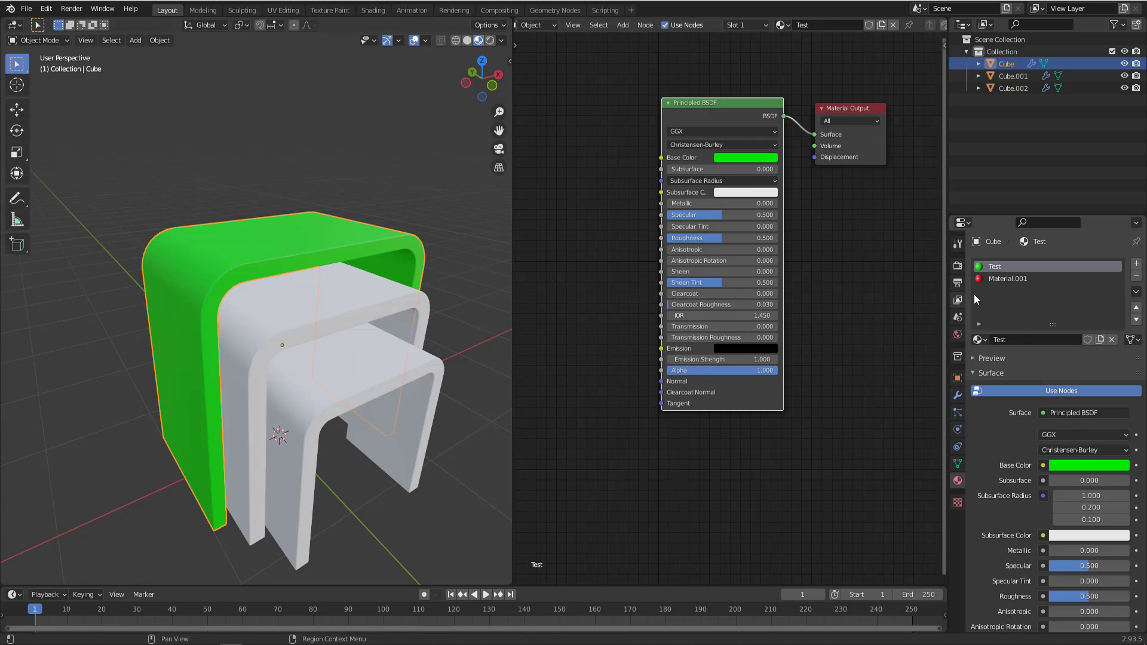
Step: Assign the red Material.001 to all faces of the largest table in Edit Mode and return to Object Mode
click(1004, 278)
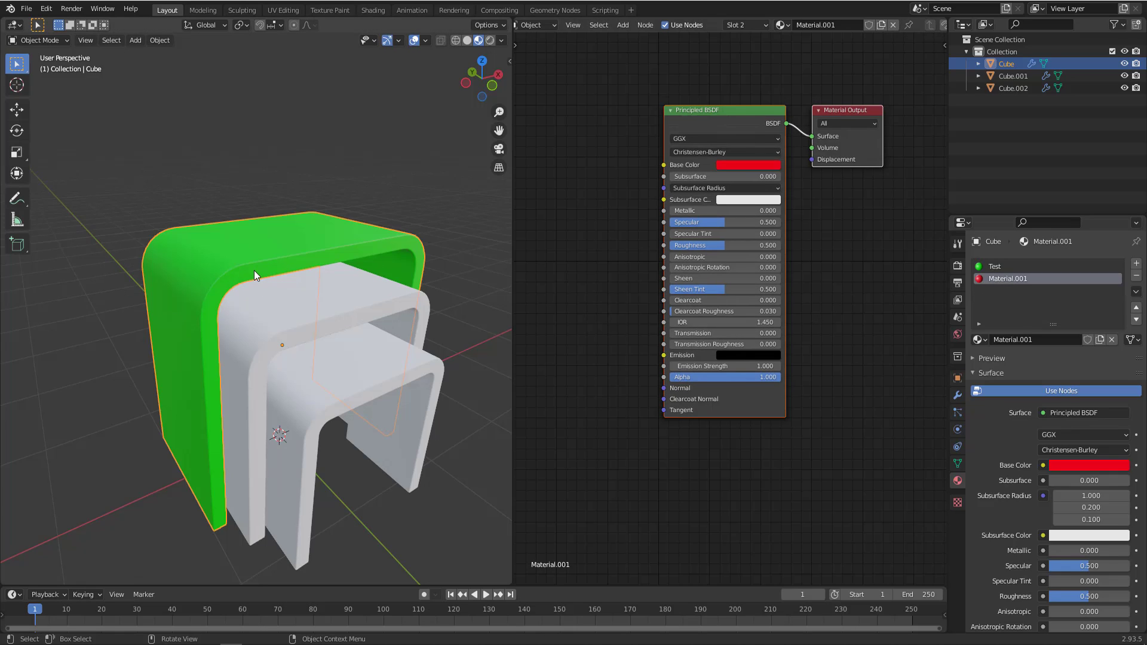
key(Tab)
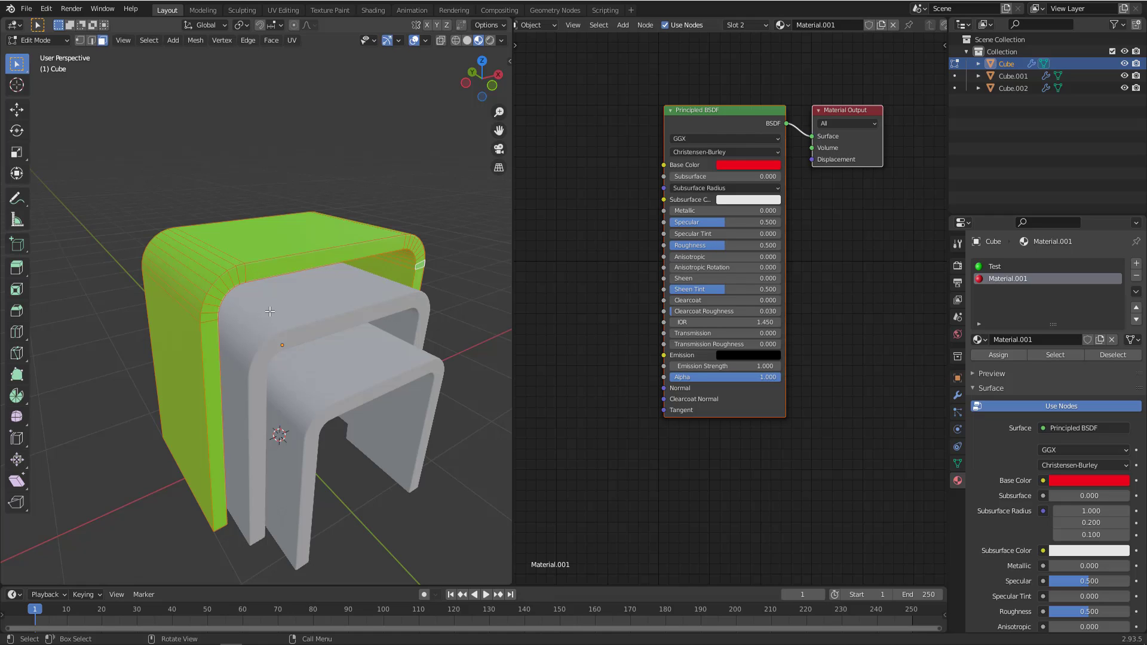
click(998, 355)
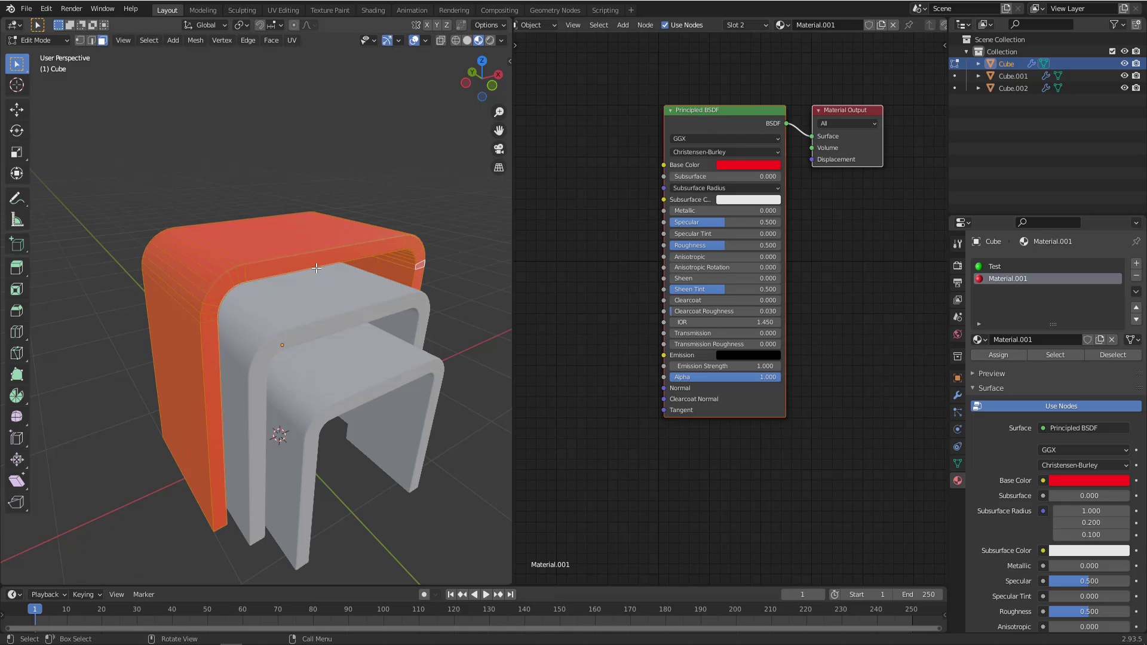
middle_drag(298, 268, 310, 265)
key(Tab)
mouse_move(311, 266)
middle_down()
mouse_move(292, 252)
mouse_move(317, 273)
middle_up()
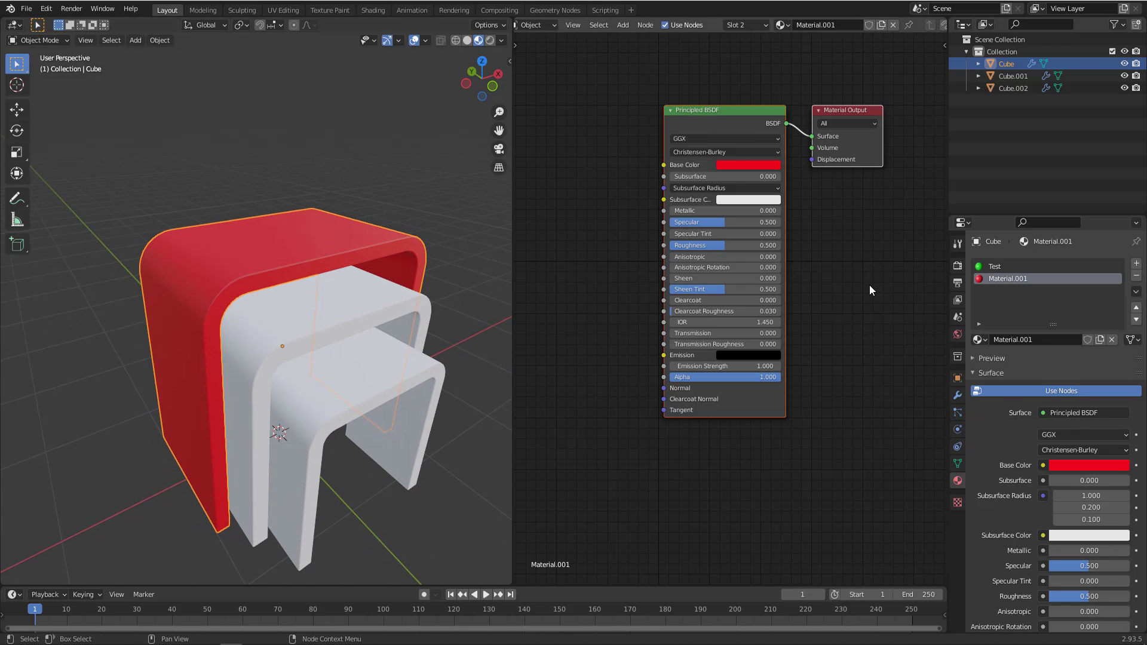
Step: Remove the Test material slot from the largest table and check which materials are still available to it
click(1018, 266)
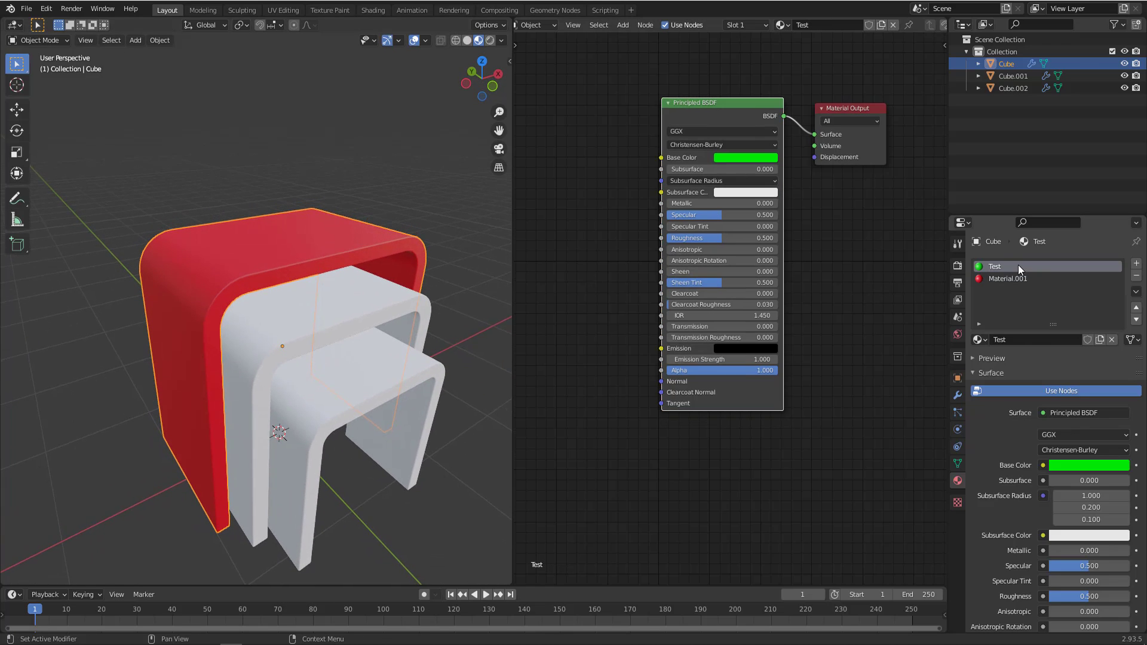
click(1136, 276)
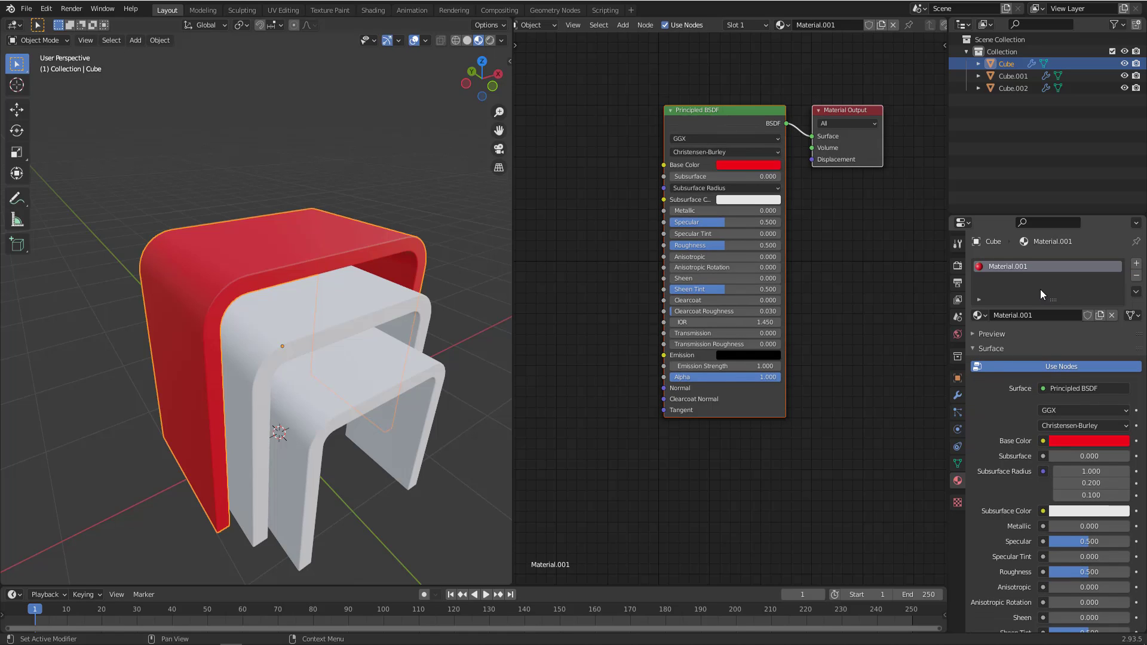
click(986, 315)
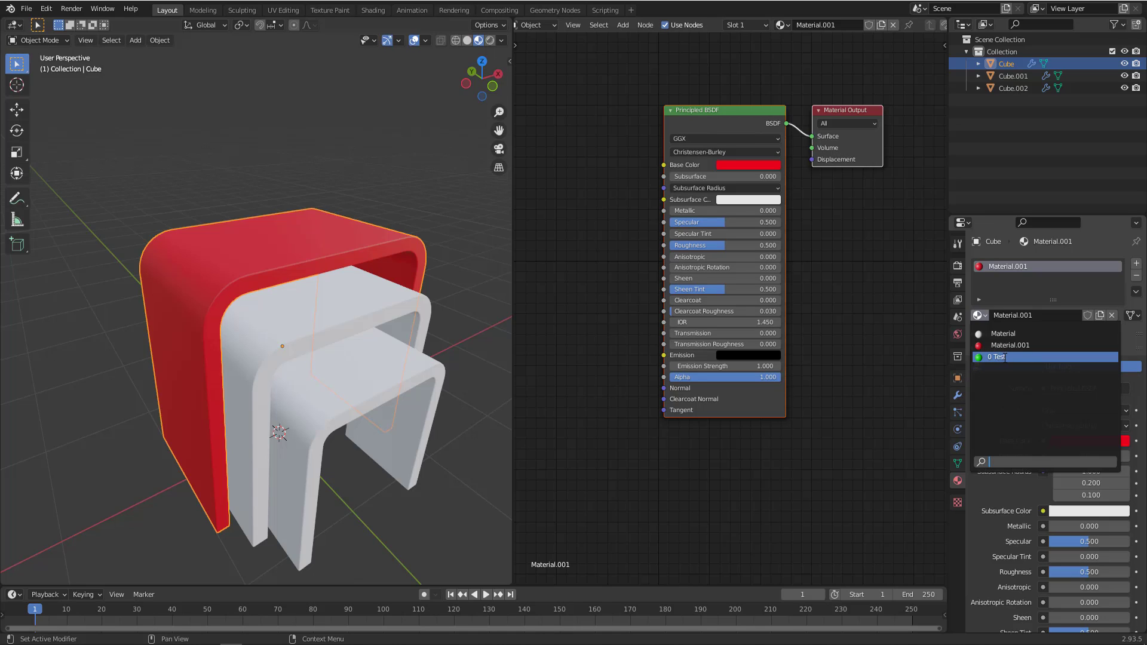
click(1049, 285)
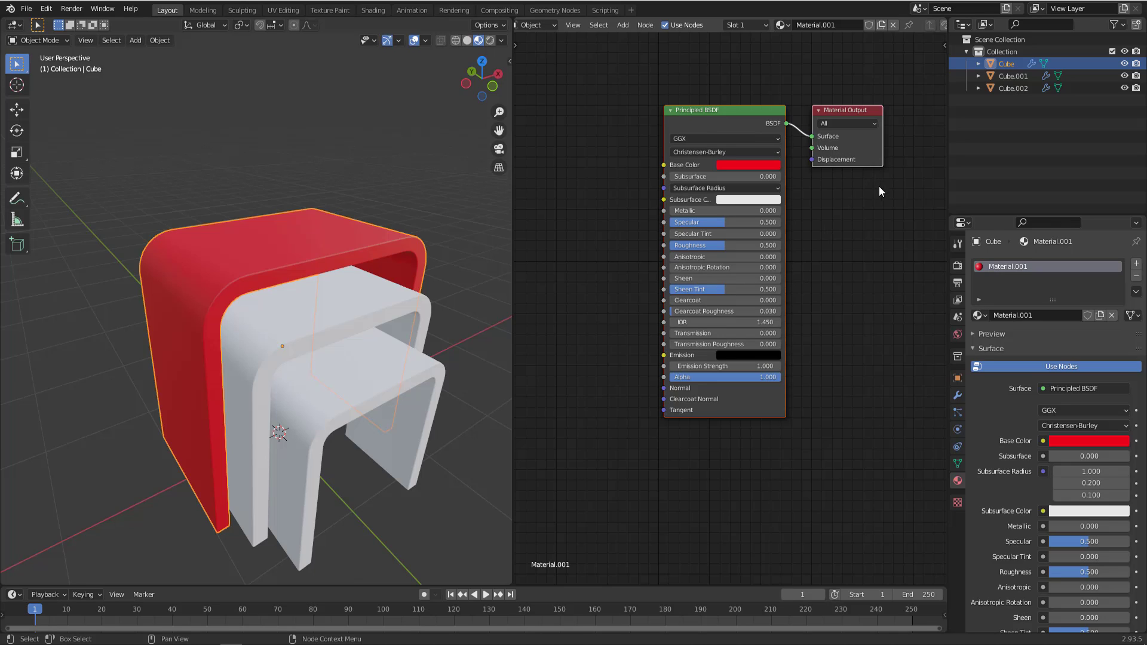
Step: Show the Blender File data in the Outliner, delete the Test material from it, and recheck the available materials
click(991, 24)
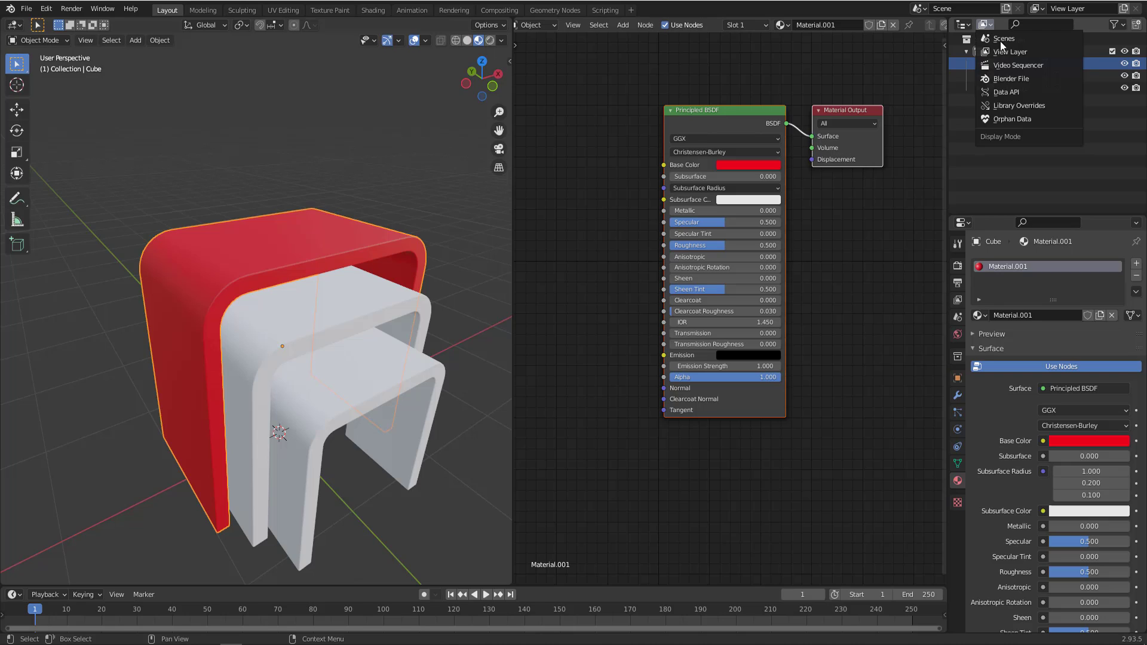
click(1013, 78)
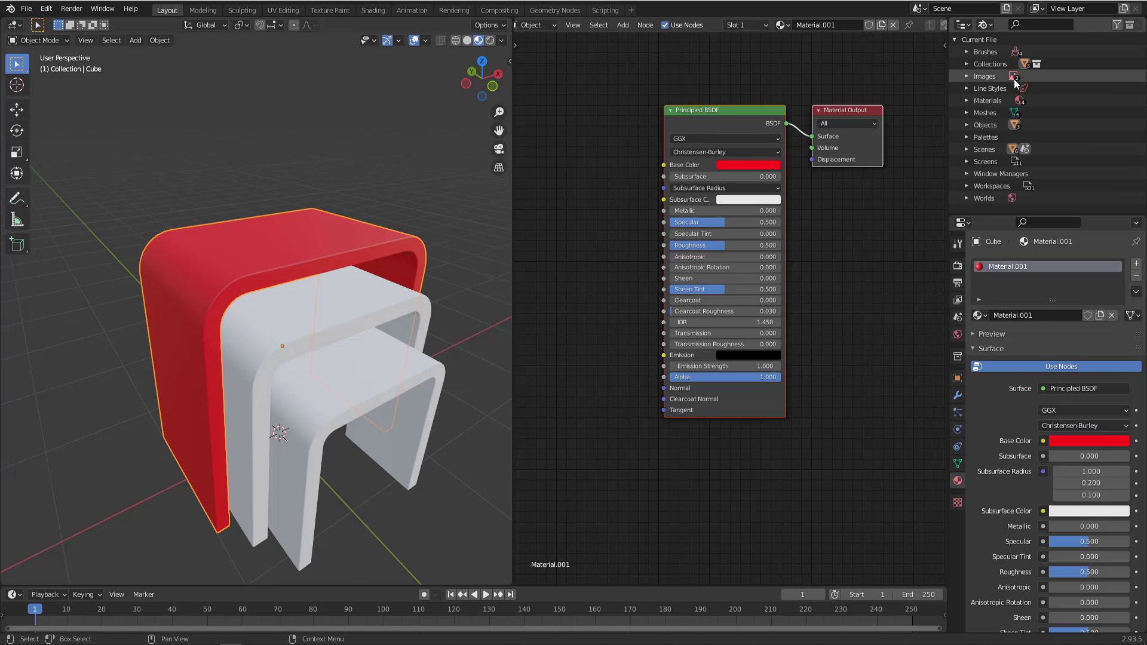
click(966, 100)
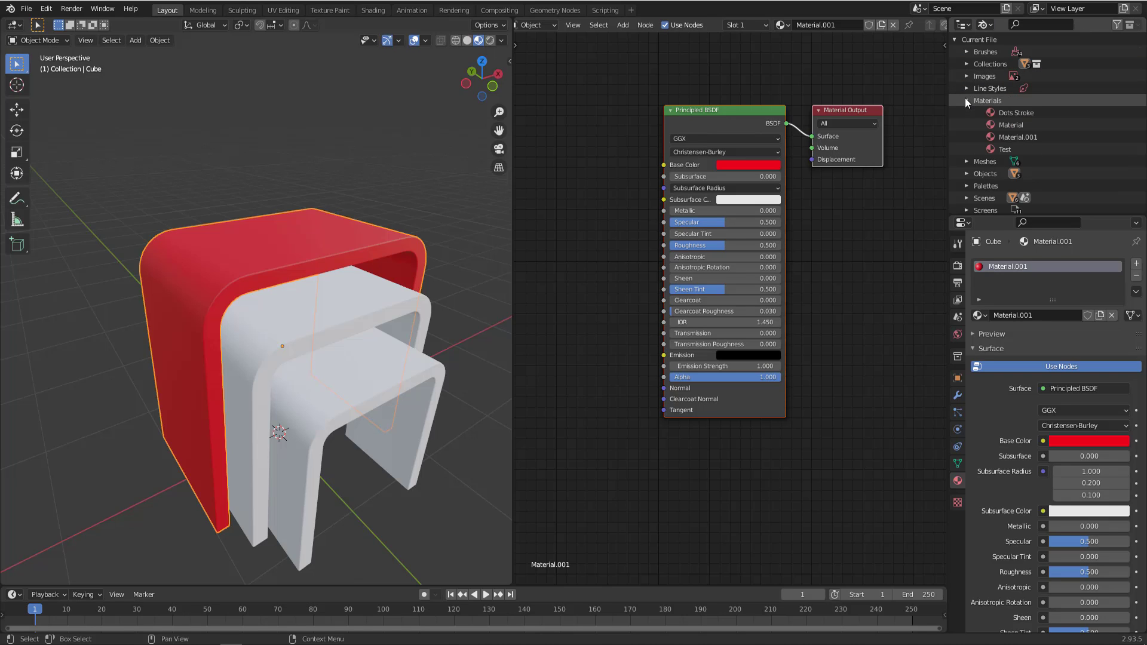
click(1005, 150)
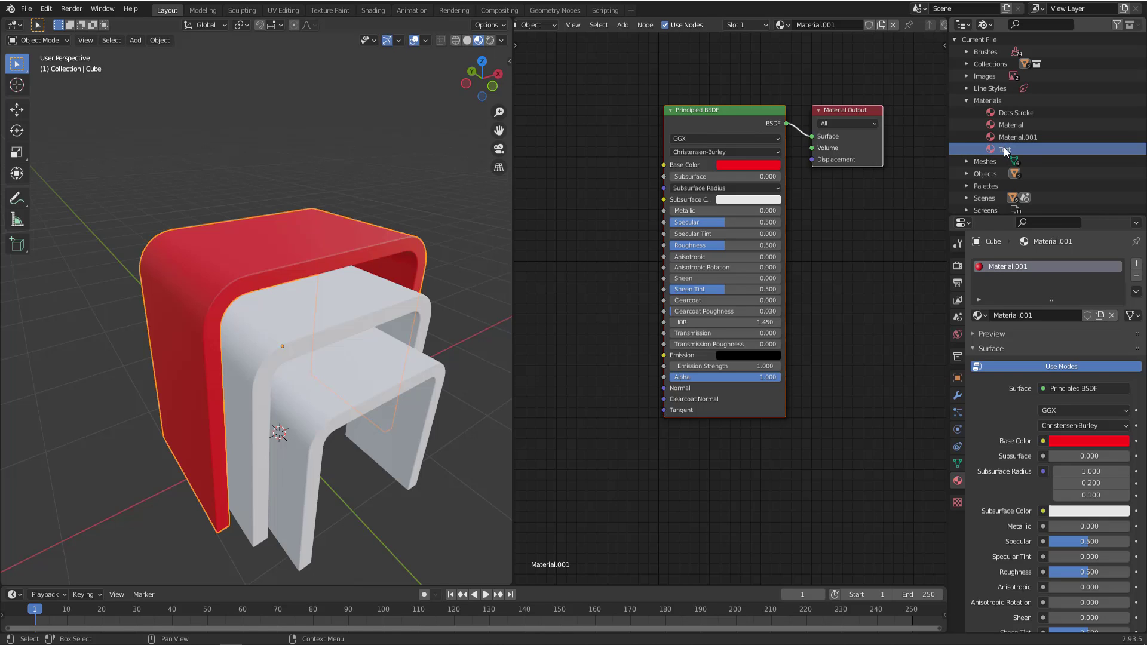
right_click(1004, 150)
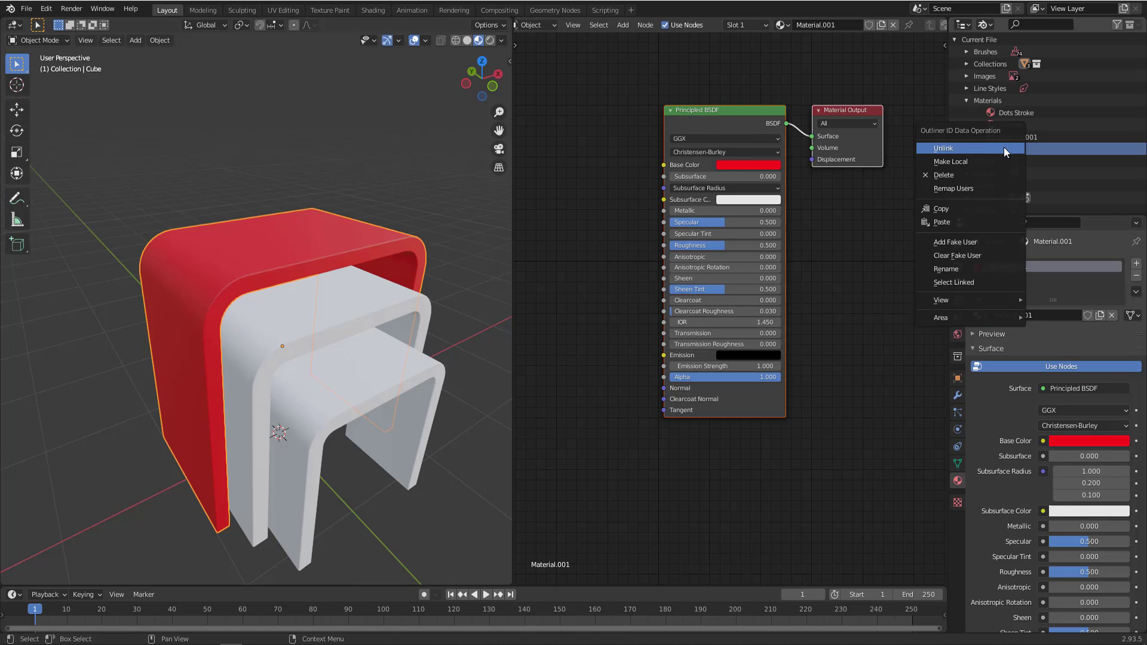
click(943, 176)
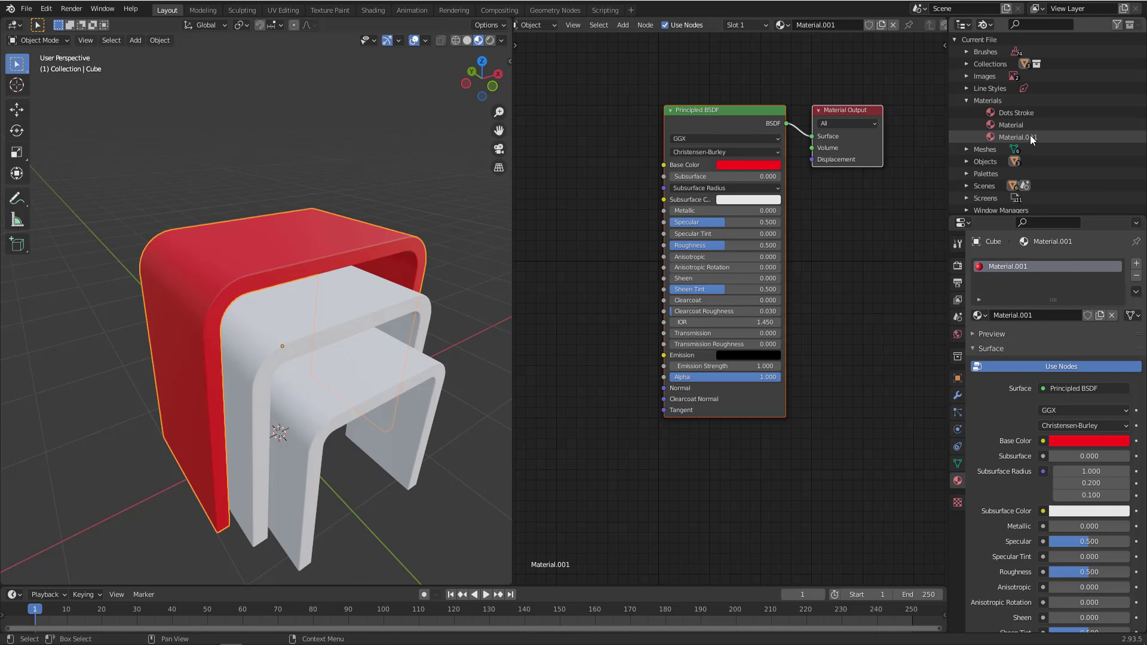
click(982, 315)
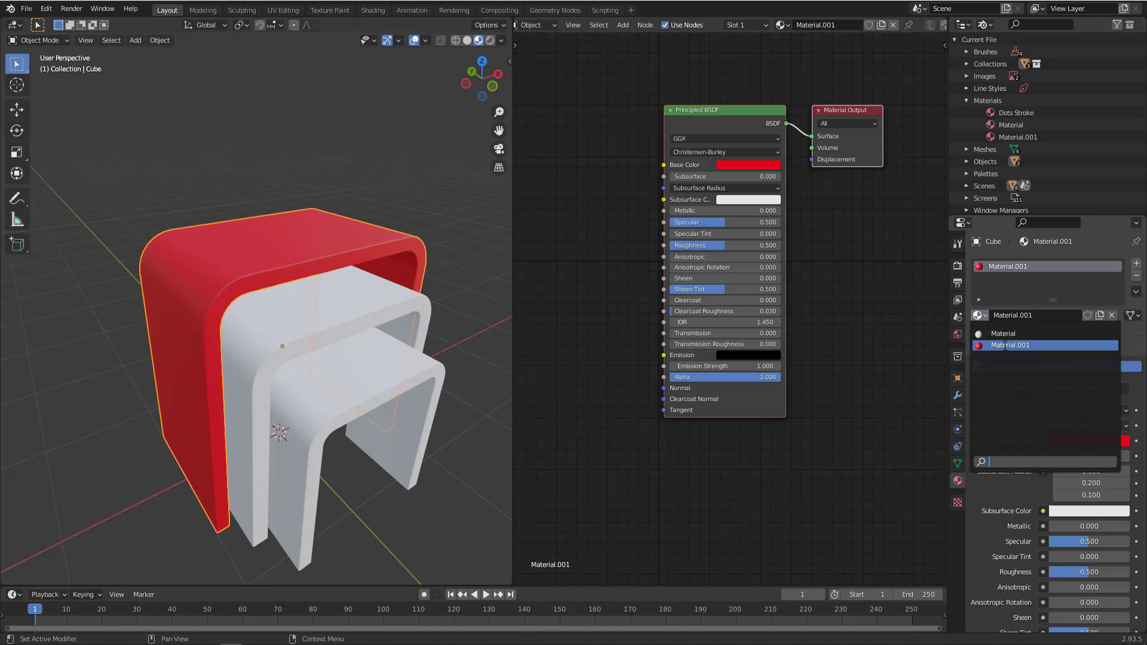
click(317, 218)
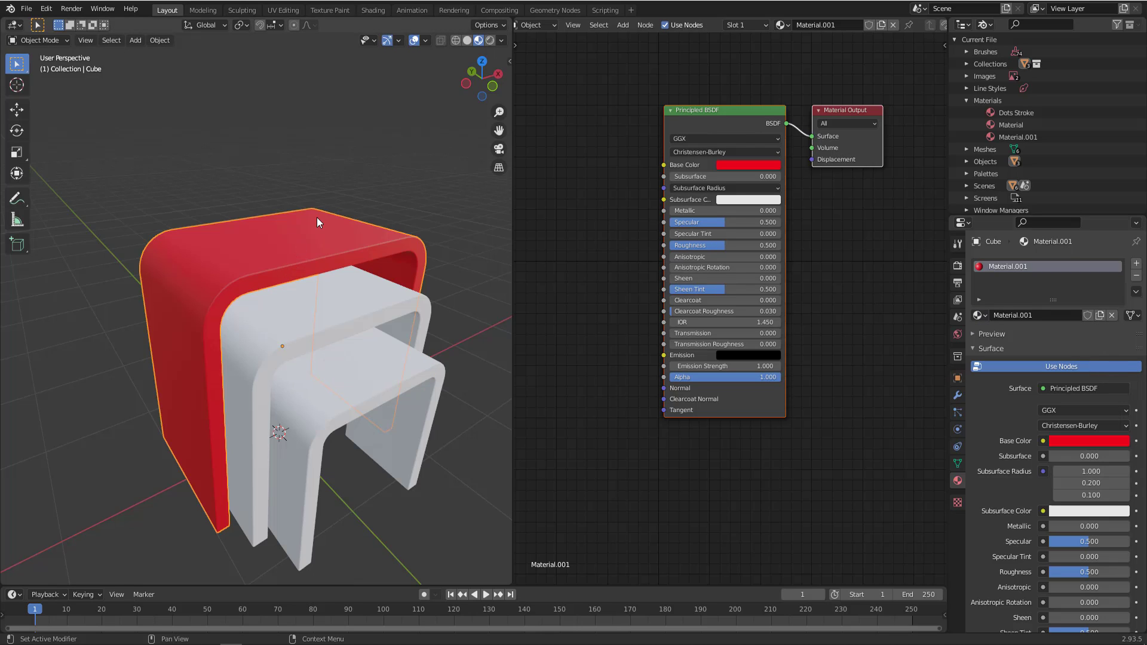
Step: Expand the preview of Material.001 and try the flat, cube, shader ball and cloth preview shapes
middle_drag(365, 243, 360, 241)
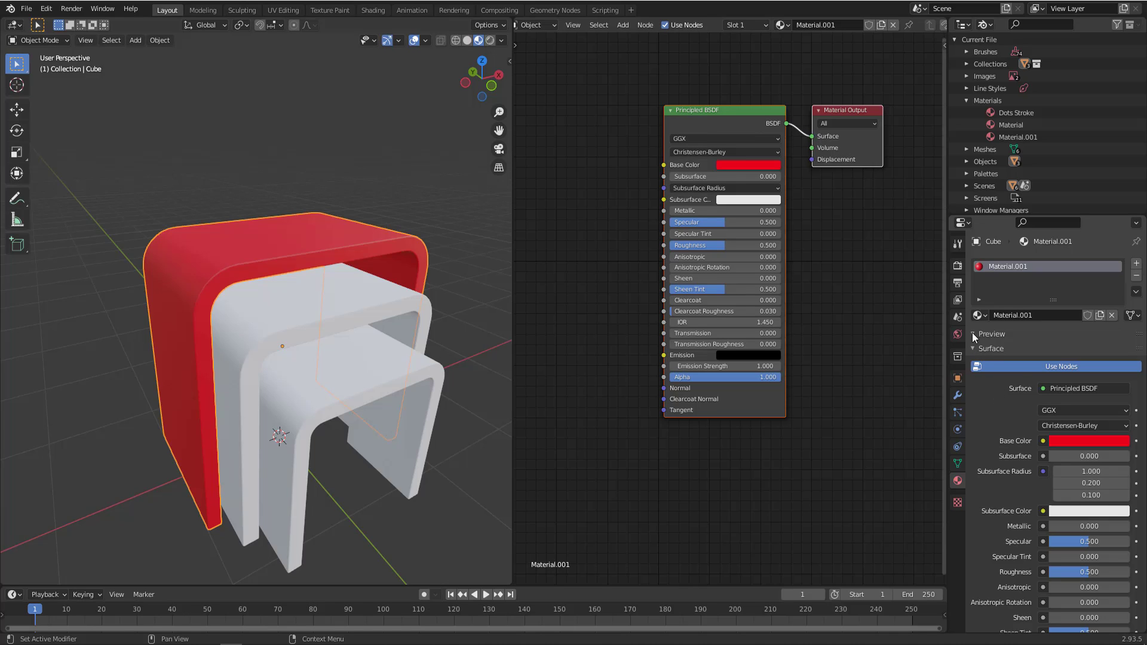
click(987, 337)
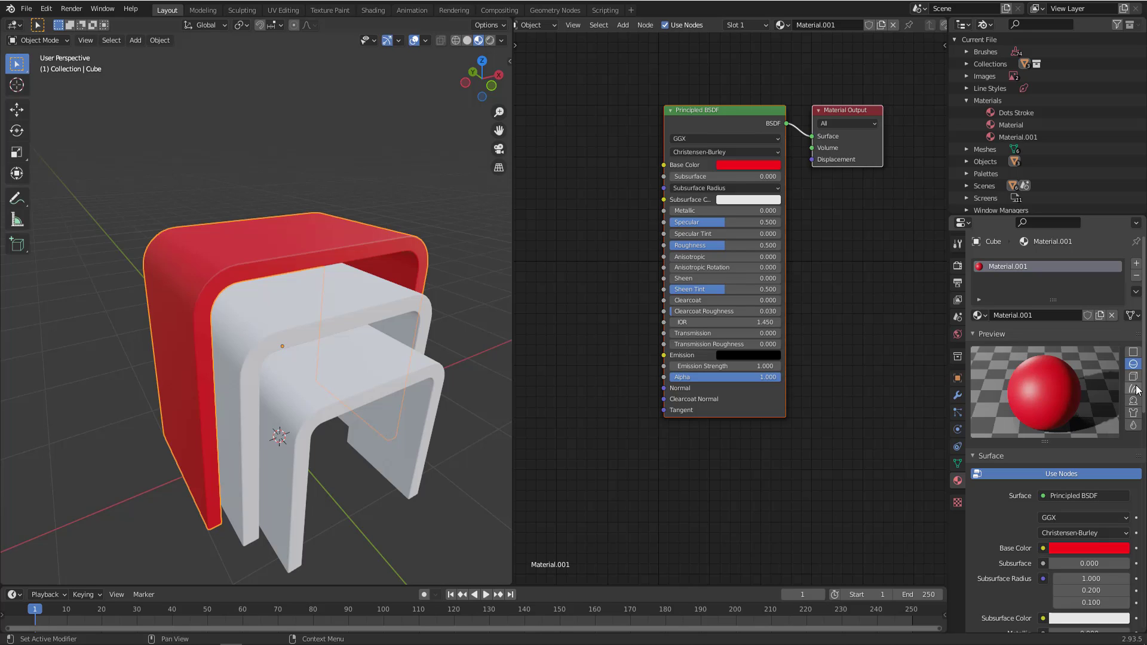
click(1133, 353)
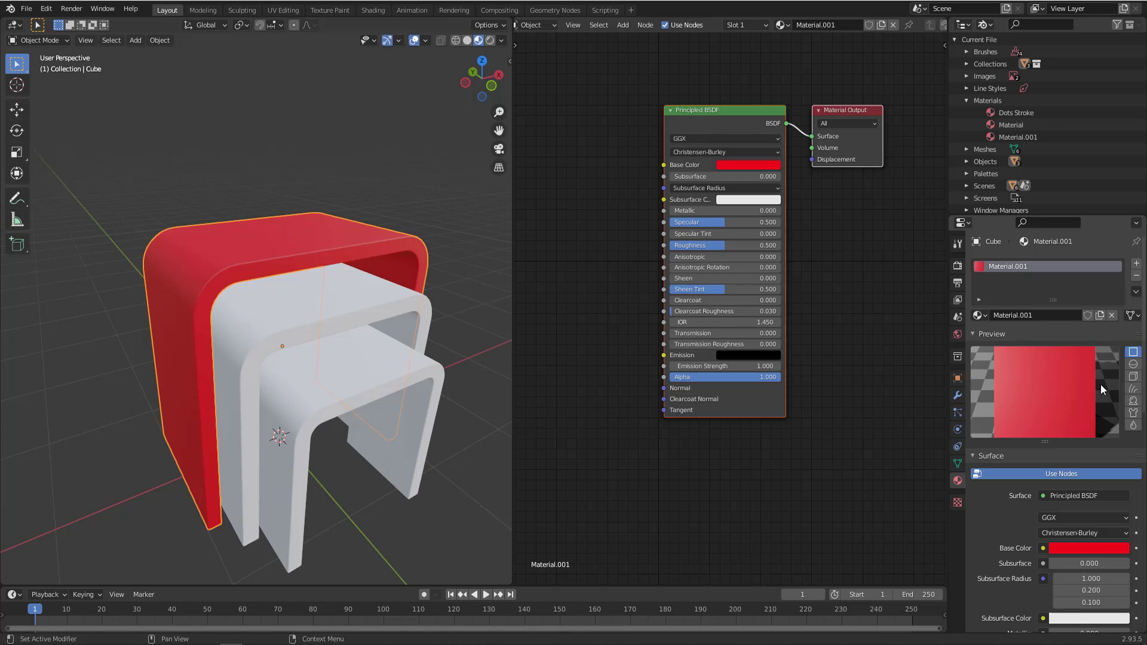
click(1133, 377)
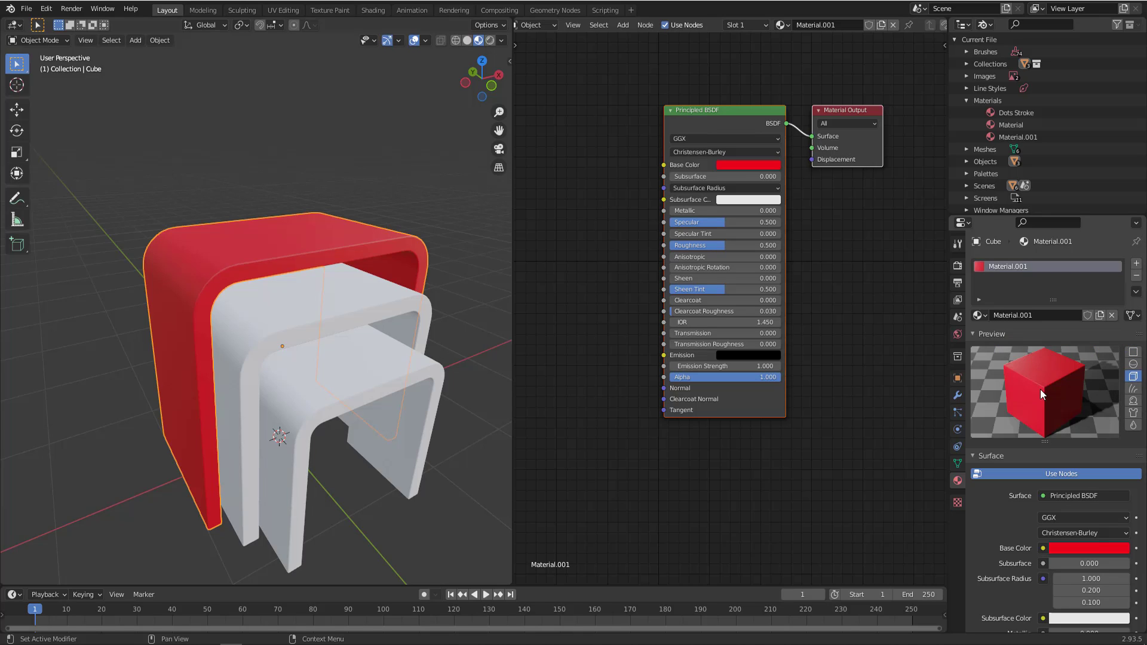
click(1133, 402)
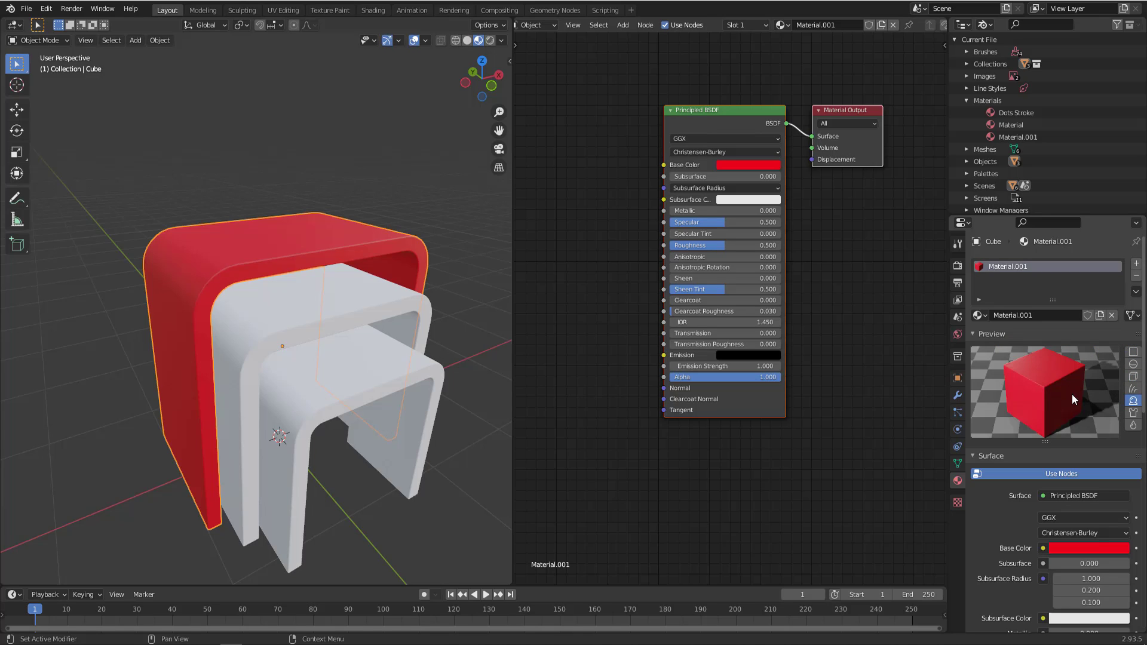
click(1134, 413)
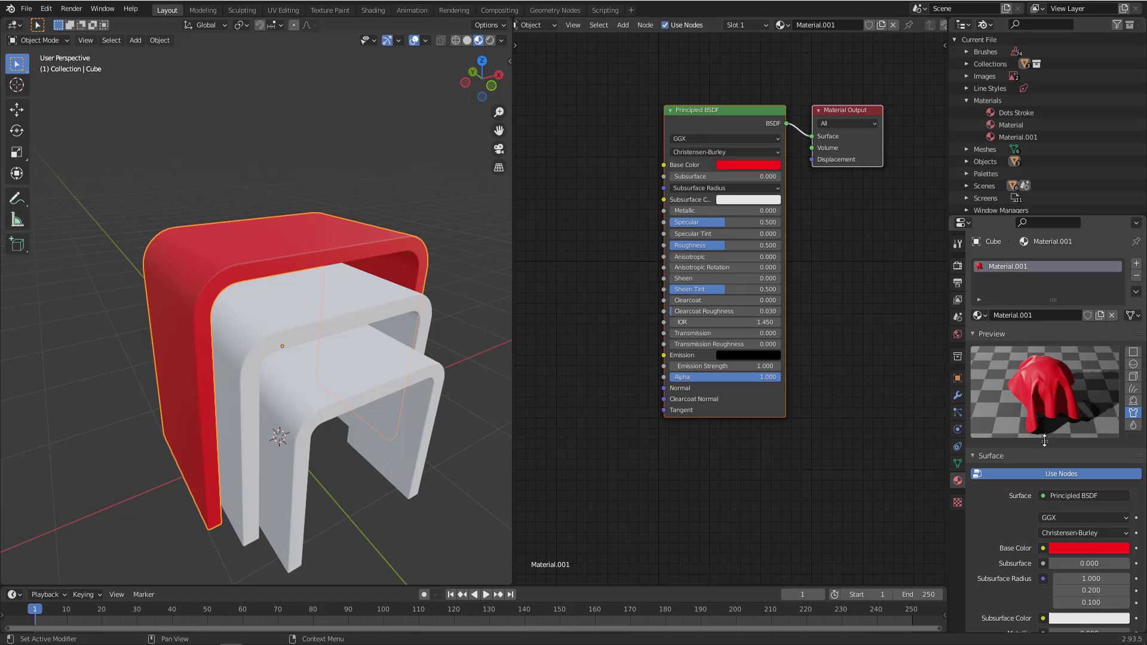
Step: Enlarge the material preview and widen the Properties editor over the node editor, and return both to a compact size
drag(1060, 441, 1064, 435)
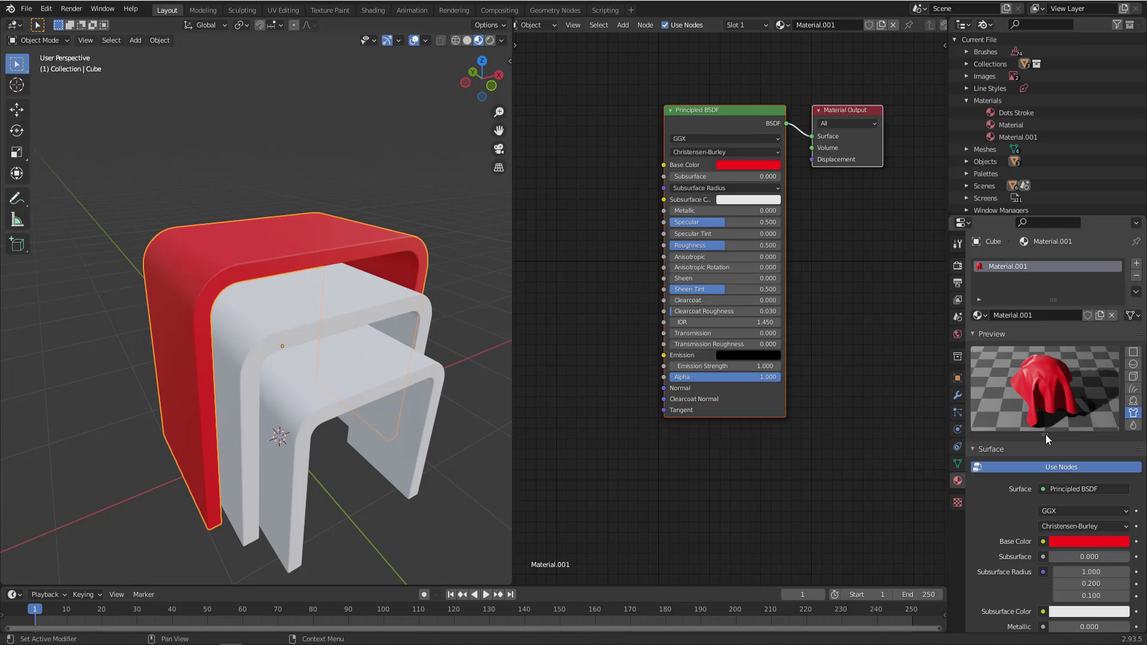
drag(1045, 434, 1044, 547)
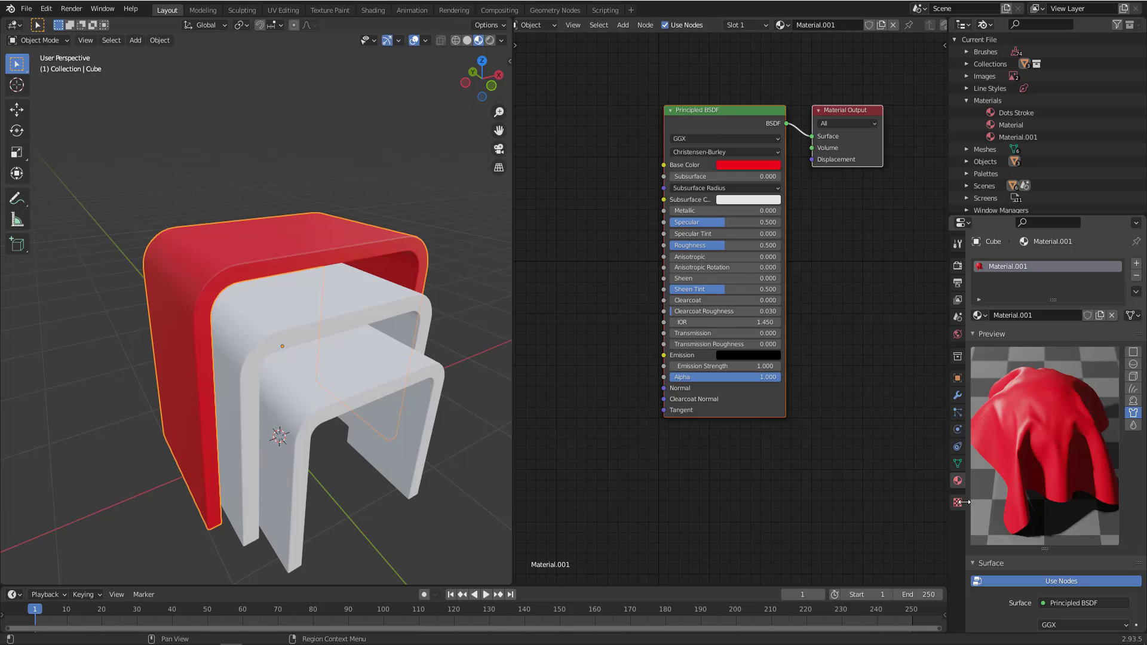
drag(966, 504, 775, 499)
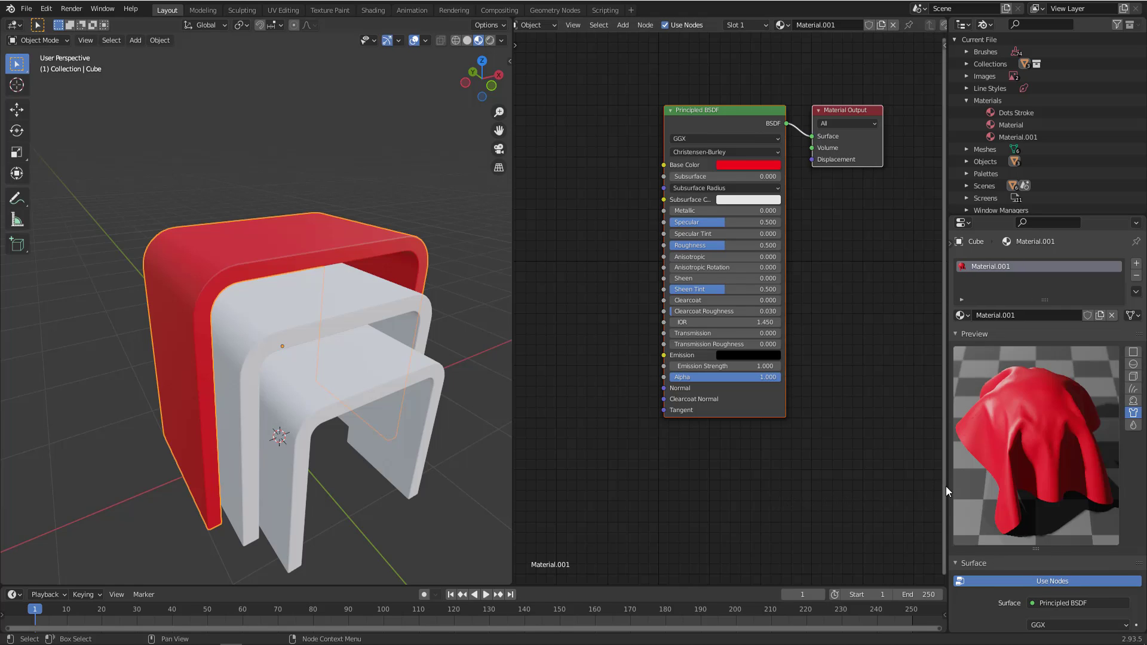
drag(946, 486, 888, 486)
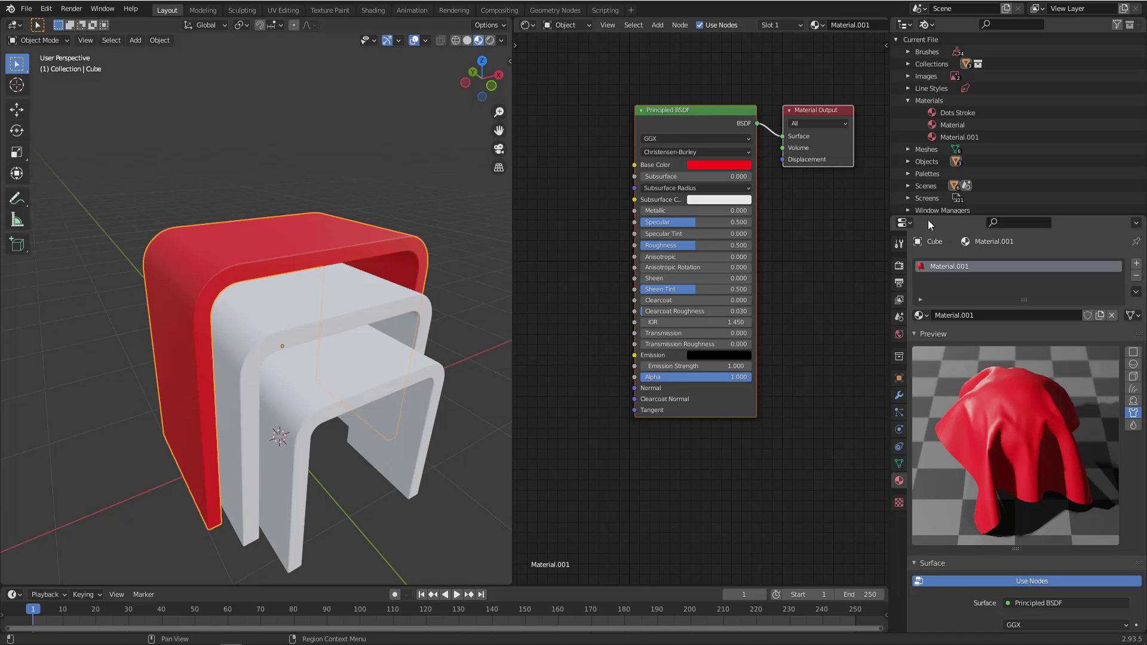
drag(889, 222, 572, 222)
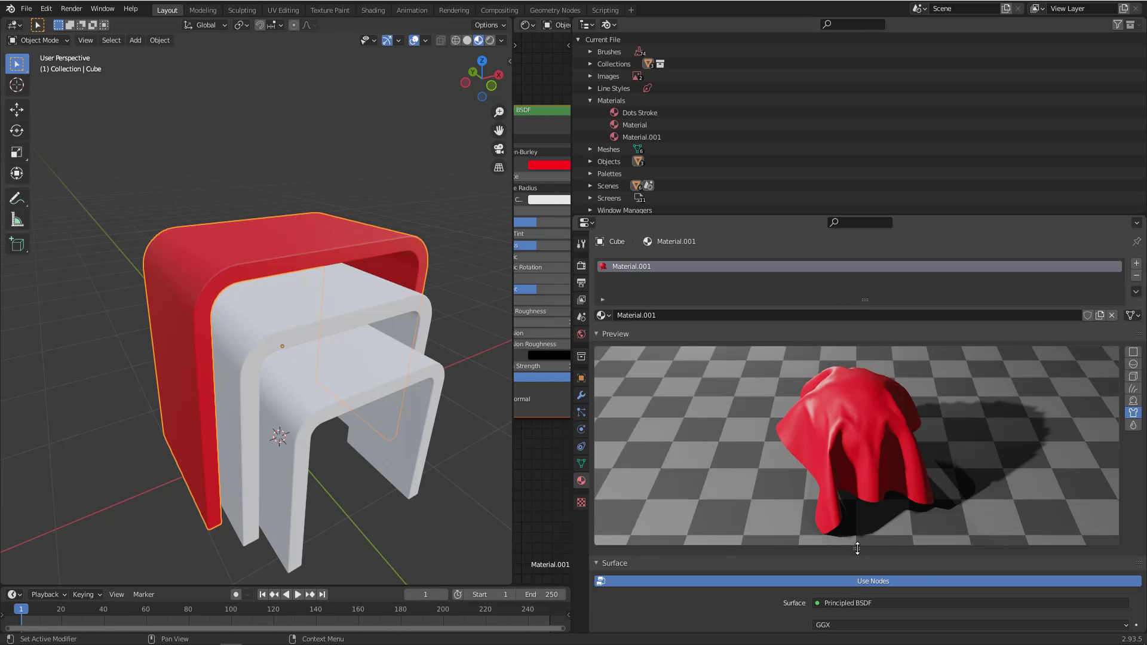
drag(857, 548, 854, 587)
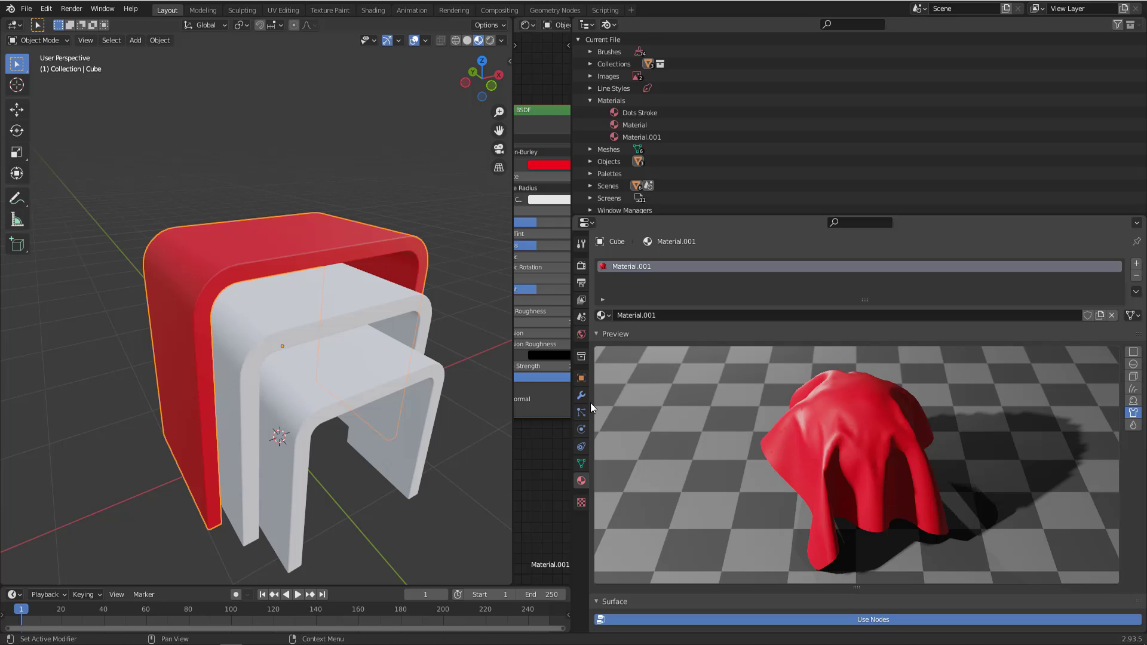
drag(571, 203, 954, 205)
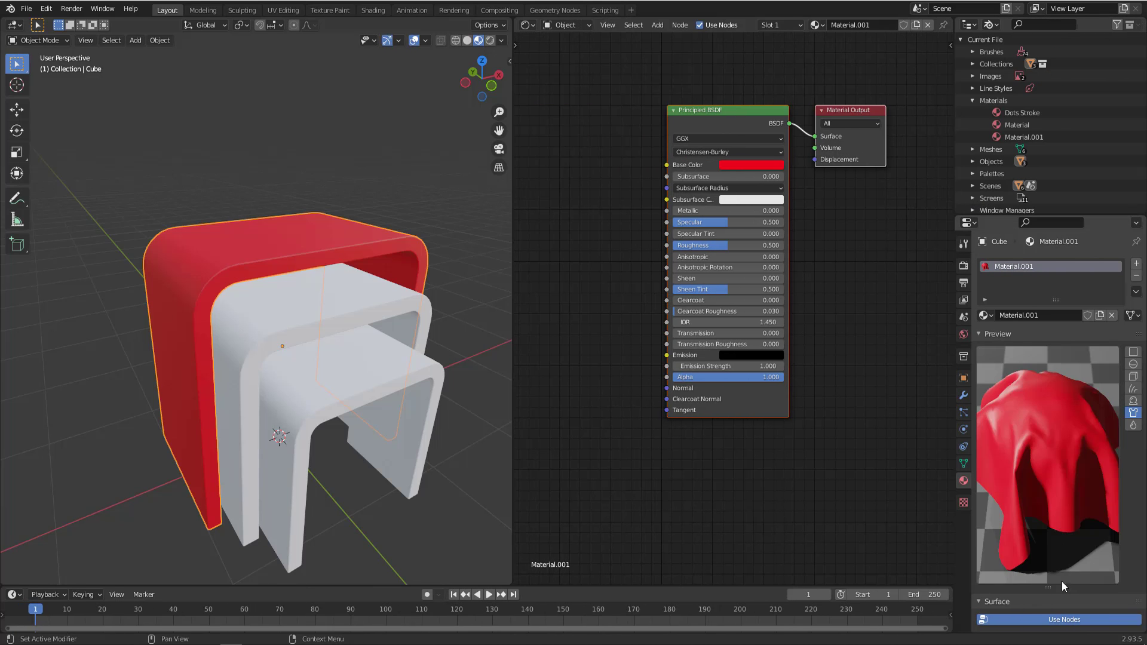
drag(1047, 588, 1046, 425)
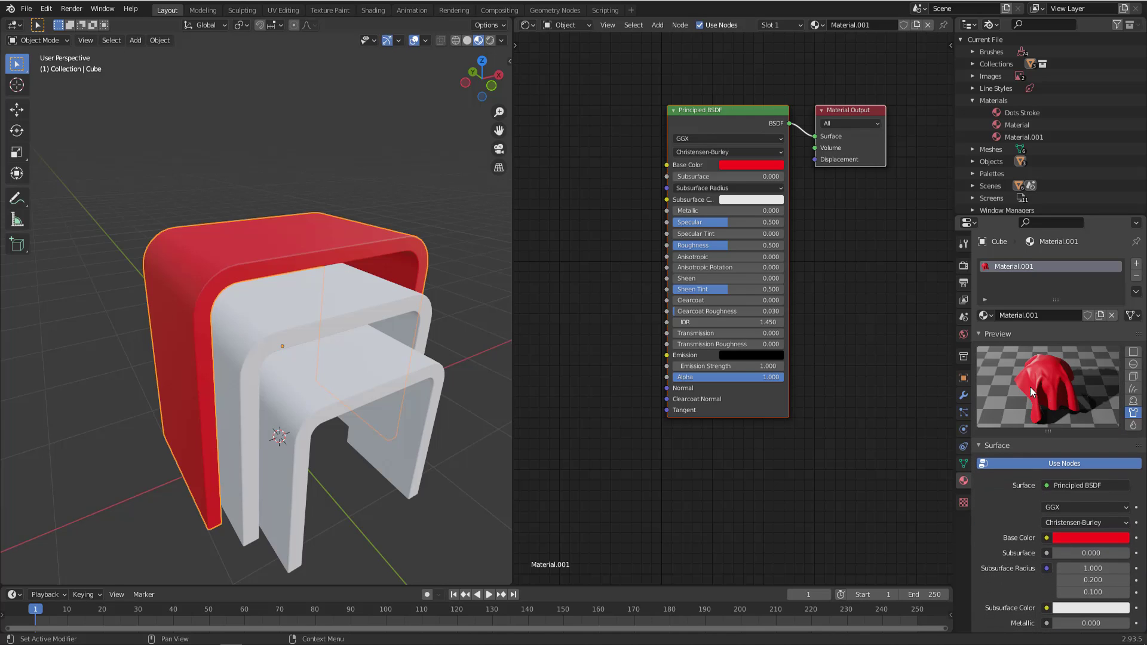
Step: Maximize the Properties editor, enlarge the cloth preview in it, and restore the normal layout
key(ctrl+space)
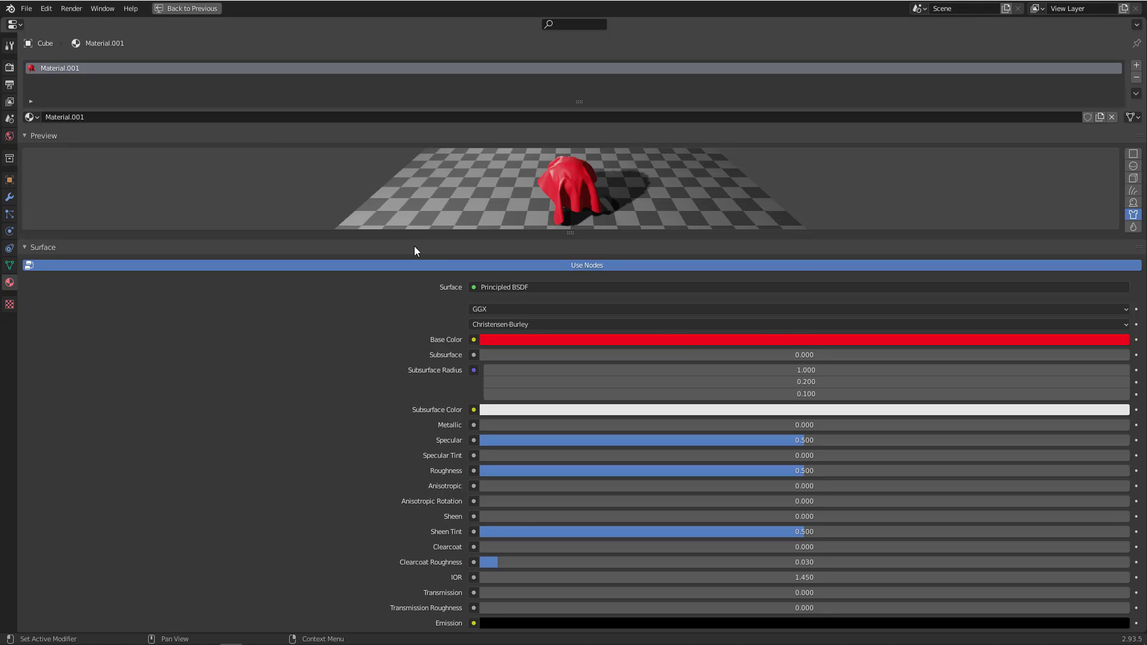
drag(570, 233, 574, 555)
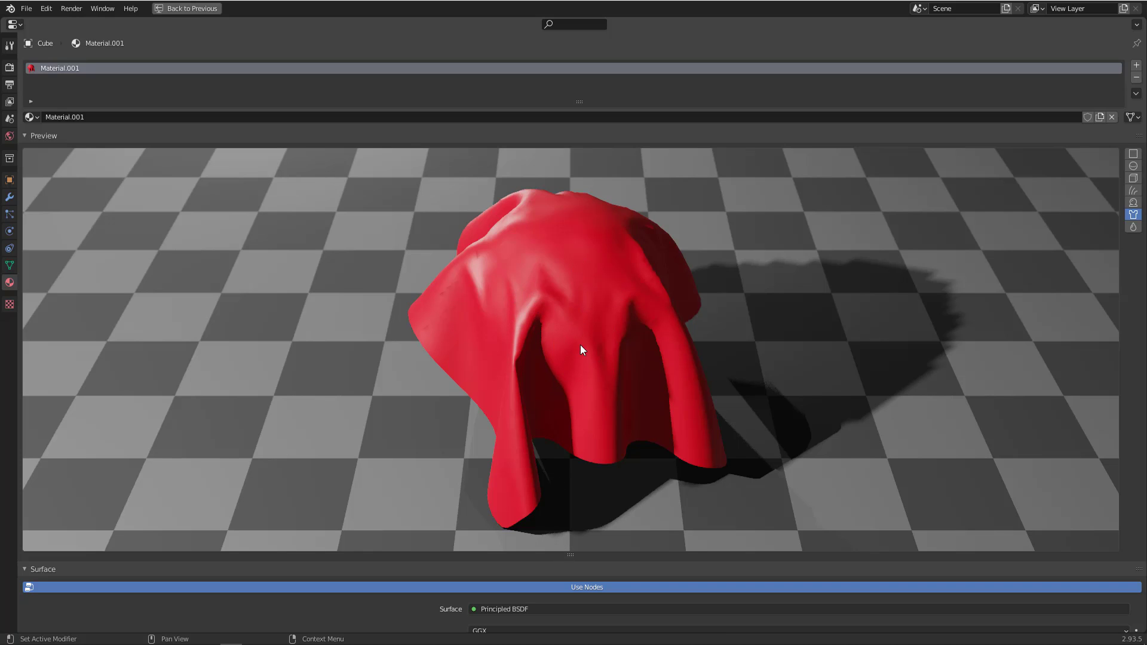
key(ctrl+space)
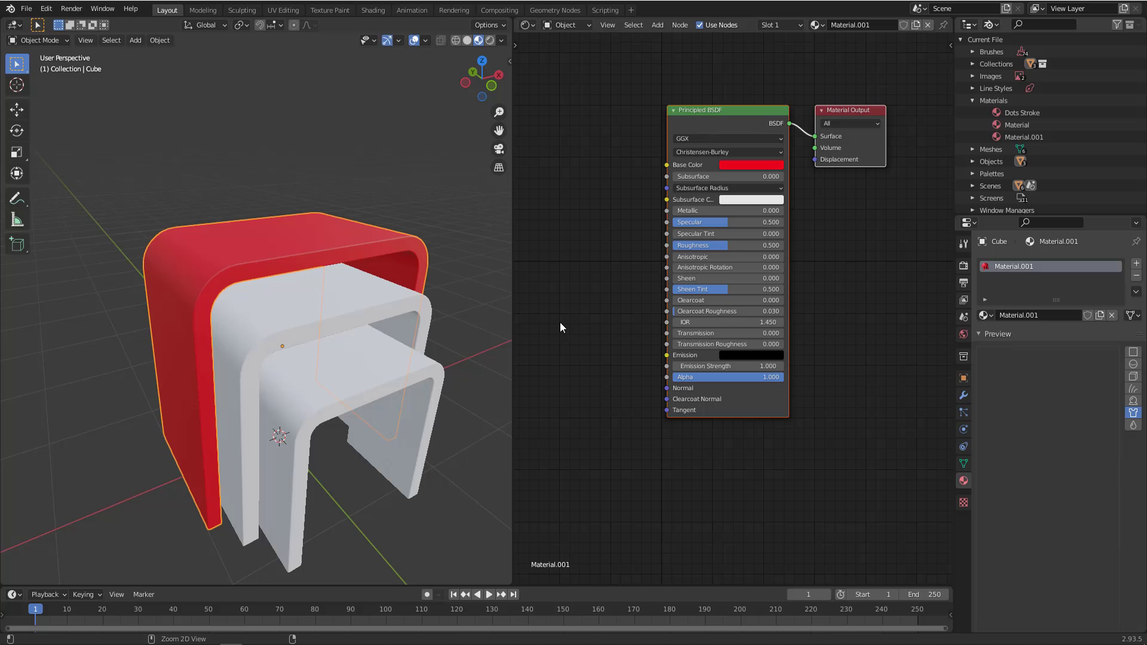
Step: Shrink the material preview to a compact height and set its shape to the sphere
scroll(1053, 499, down, 5)
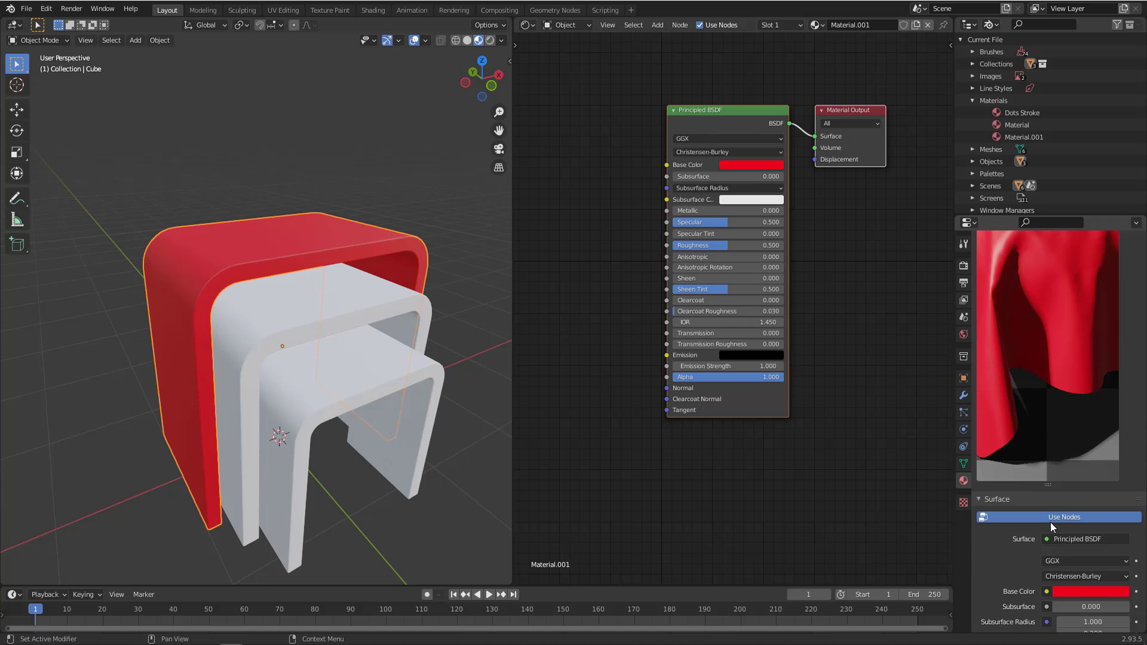
drag(1047, 484, 1054, 358)
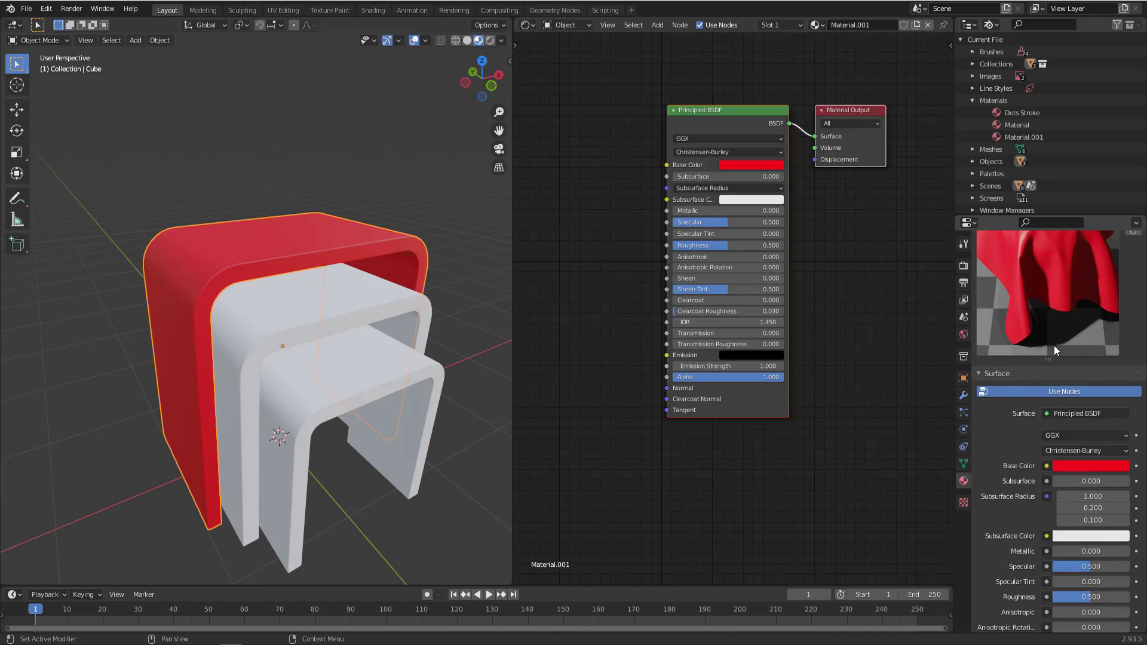
scroll(1056, 352, up, 5)
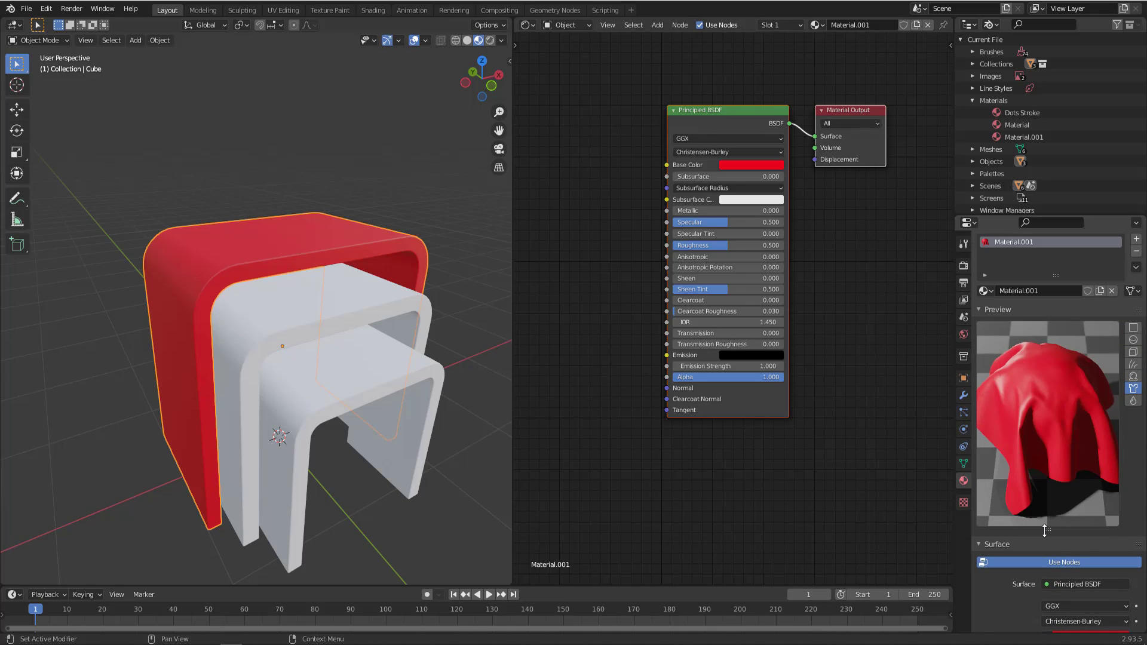
drag(1045, 529, 1048, 452)
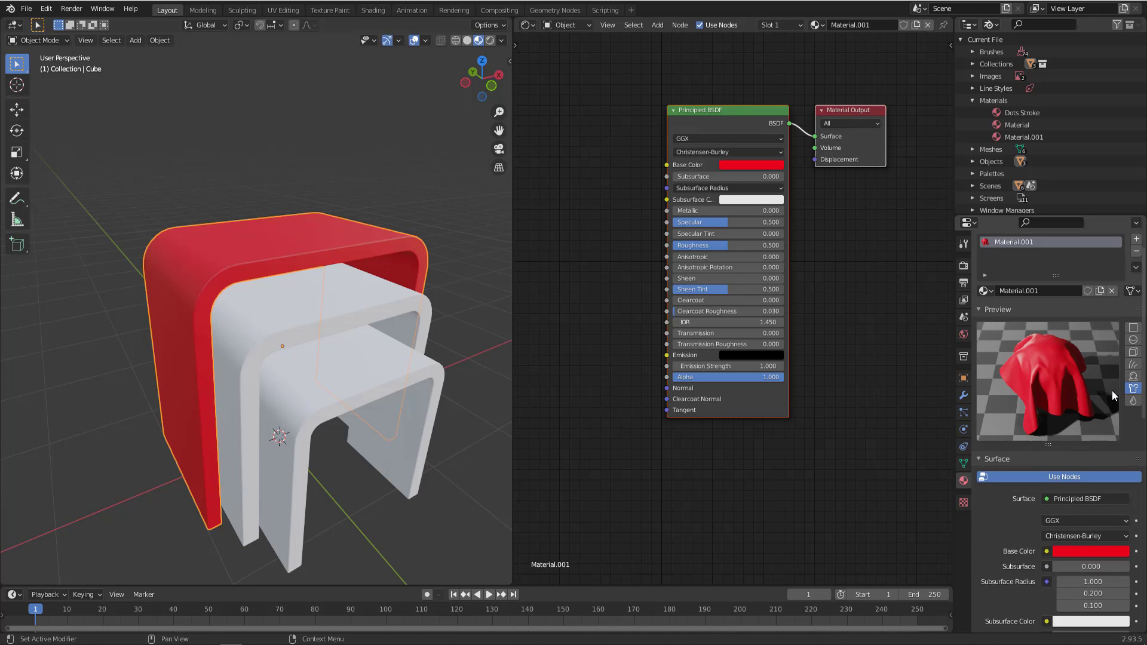
click(1133, 340)
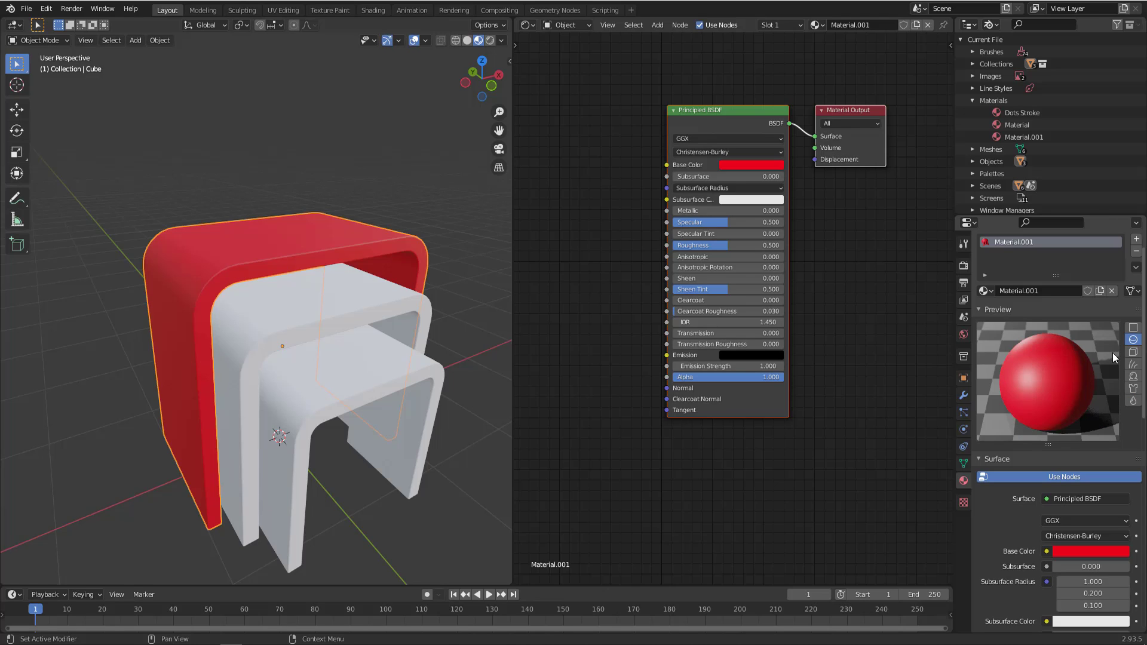
drag(1048, 445, 1043, 422)
scroll(1001, 482, down, 1)
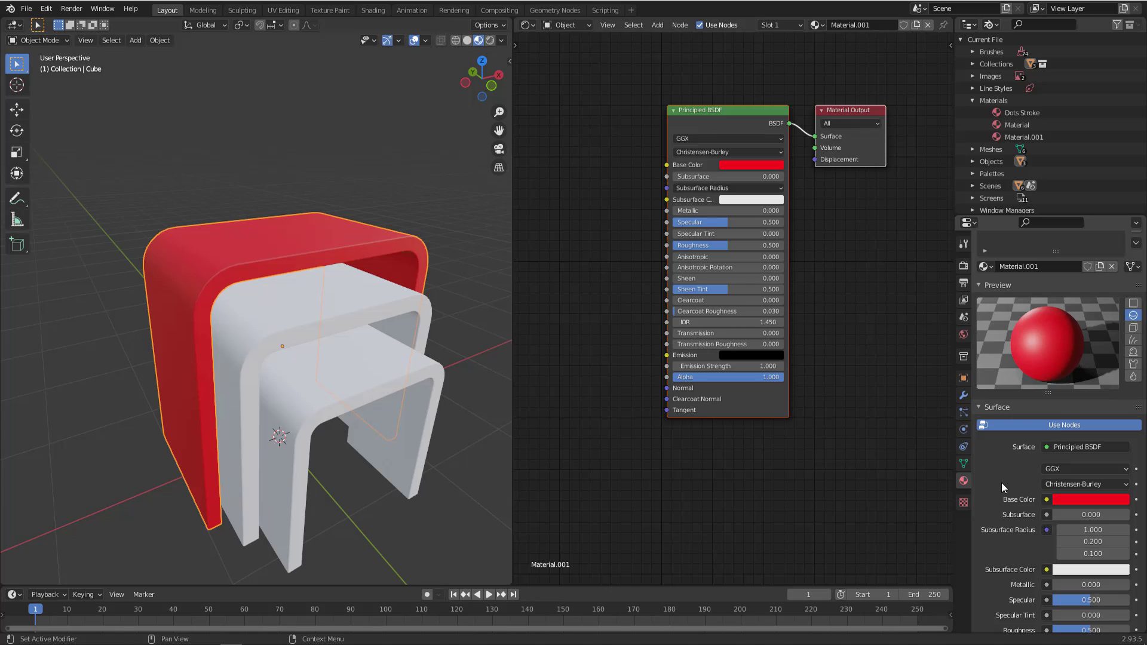
Step: Turn off Use Nodes for Material.001, turn it back on, and look through the Principled BSDF settings
click(1031, 425)
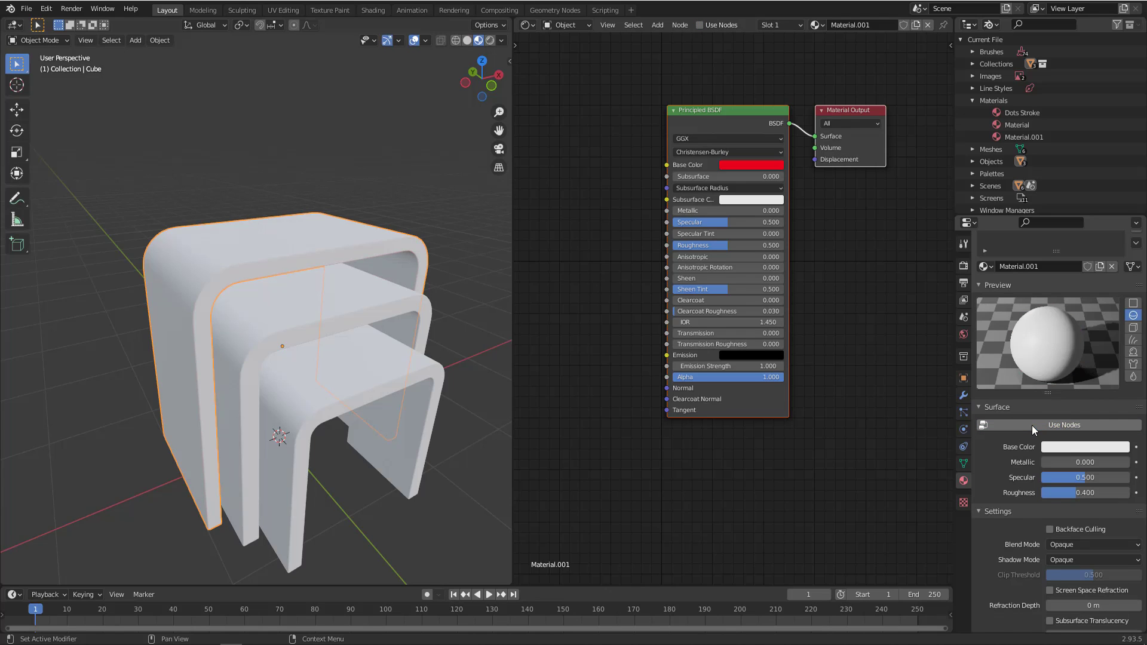
click(1031, 426)
scroll(997, 484, down, 8)
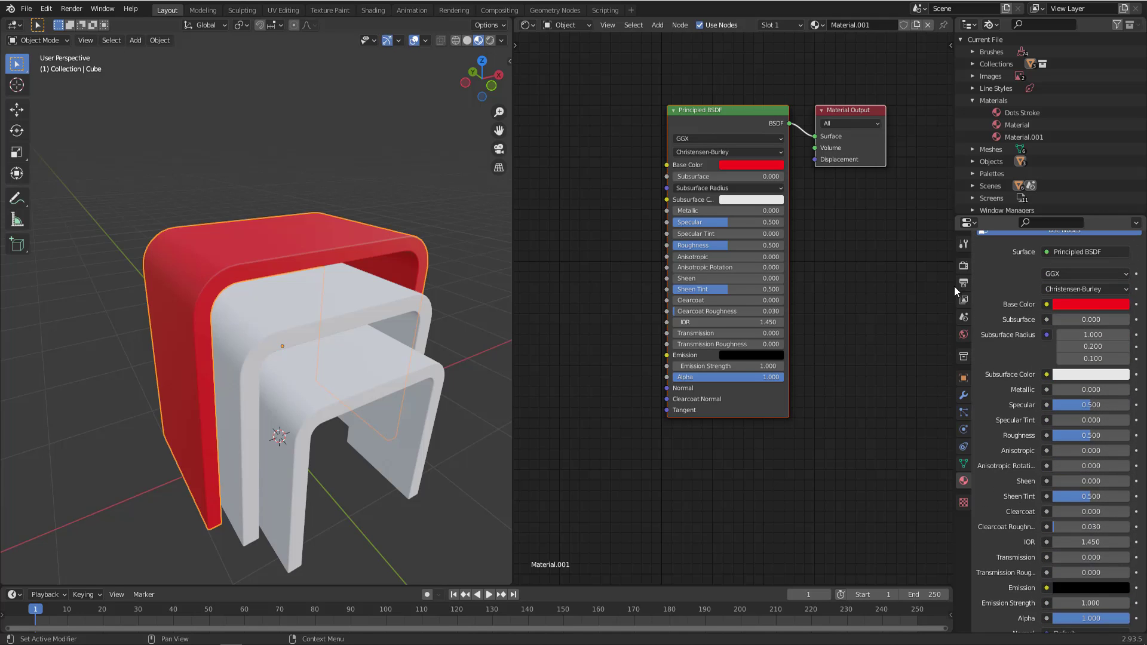
key(ctrl+alt+g)
mouse_move(673, 130)
mouse_down()
mouse_move(756, 139)
mouse_move(687, 418)
mouse_move(666, 142)
mouse_up()
mouse_move(1021, 298)
mouse_down()
mouse_move(1043, 373)
mouse_move(1055, 541)
mouse_up()
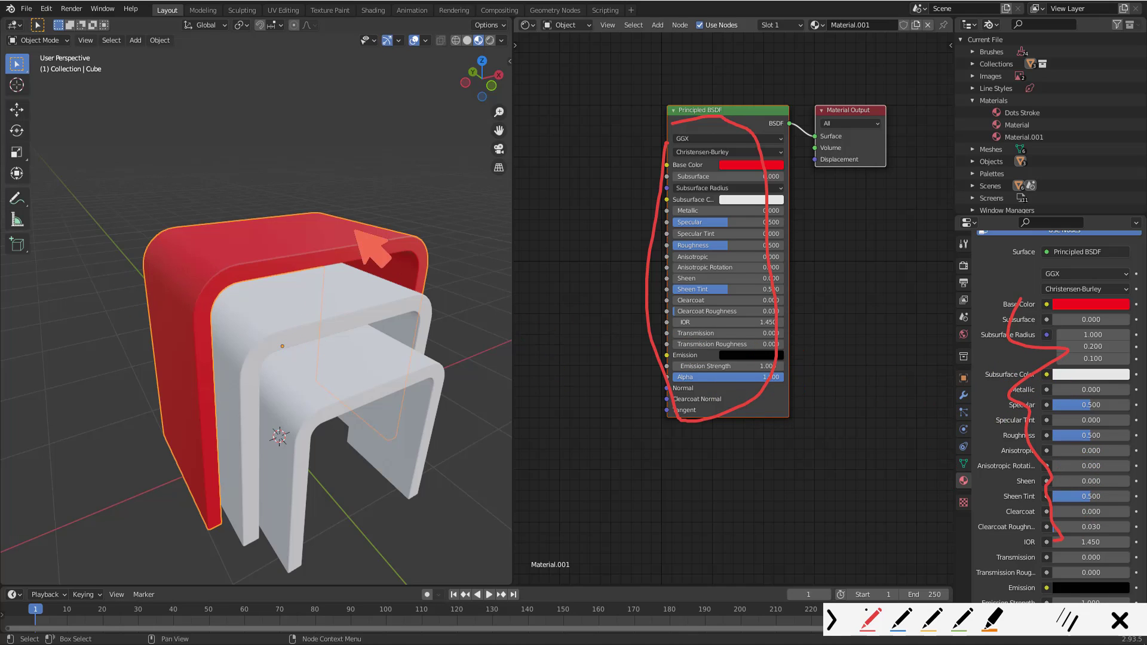
key(Escape)
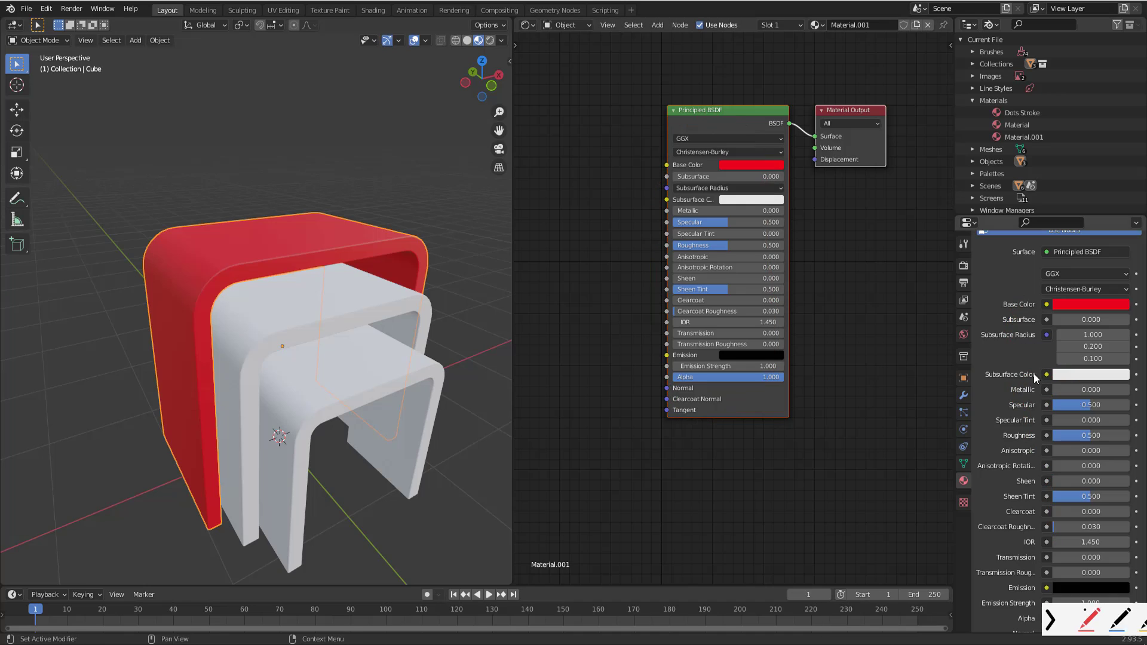
Step: Expand the Viewport Display settings of Material.001 and switch the 3D viewport to Solid shading
scroll(1034, 374, down, 10)
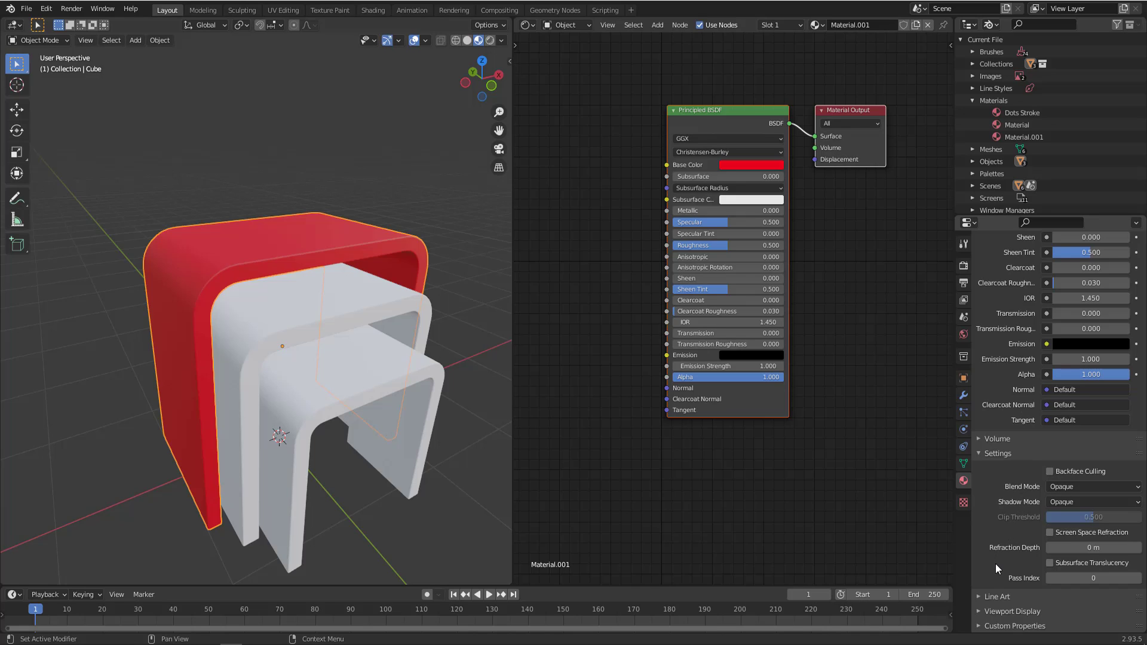
click(977, 610)
scroll(1008, 517, down, 2)
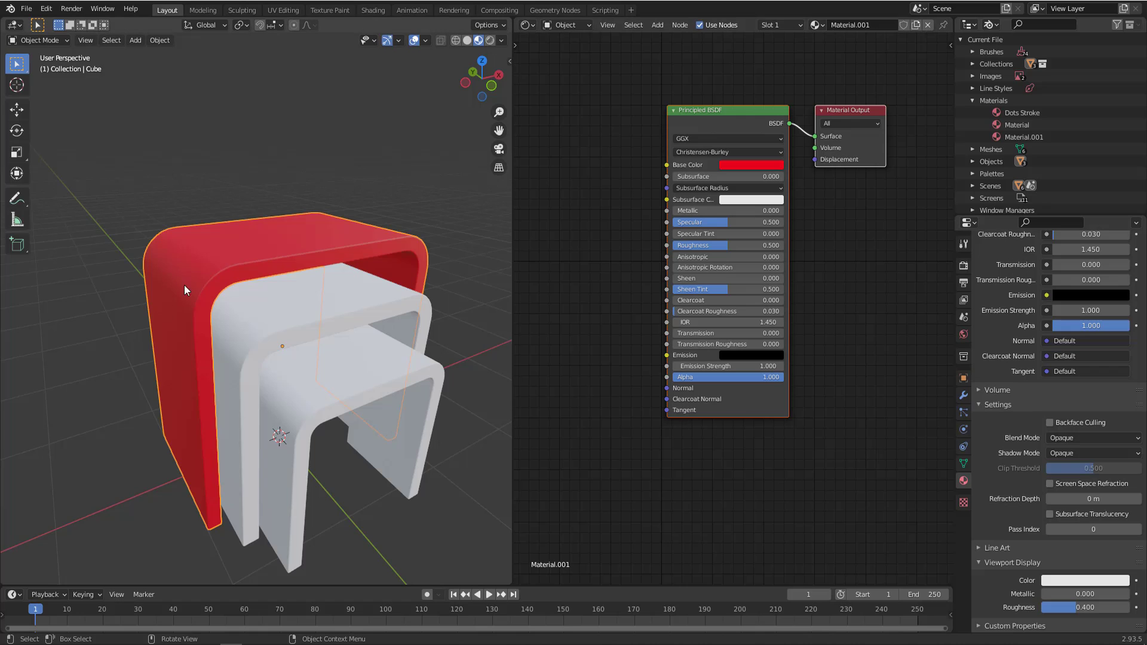
key(z)
click(353, 266)
Step: Turn off Use Nodes for Material.001 and set its viewport display color to blue with hue 0.665 and saturation 1.000
scroll(1053, 457, up, 12)
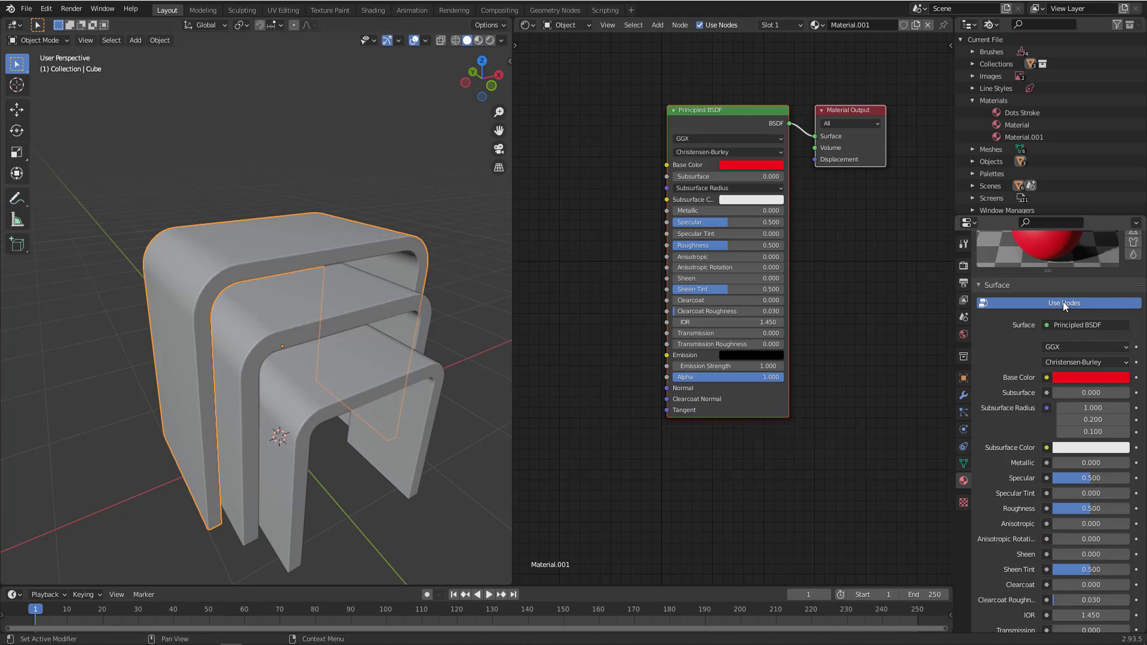
click(1055, 303)
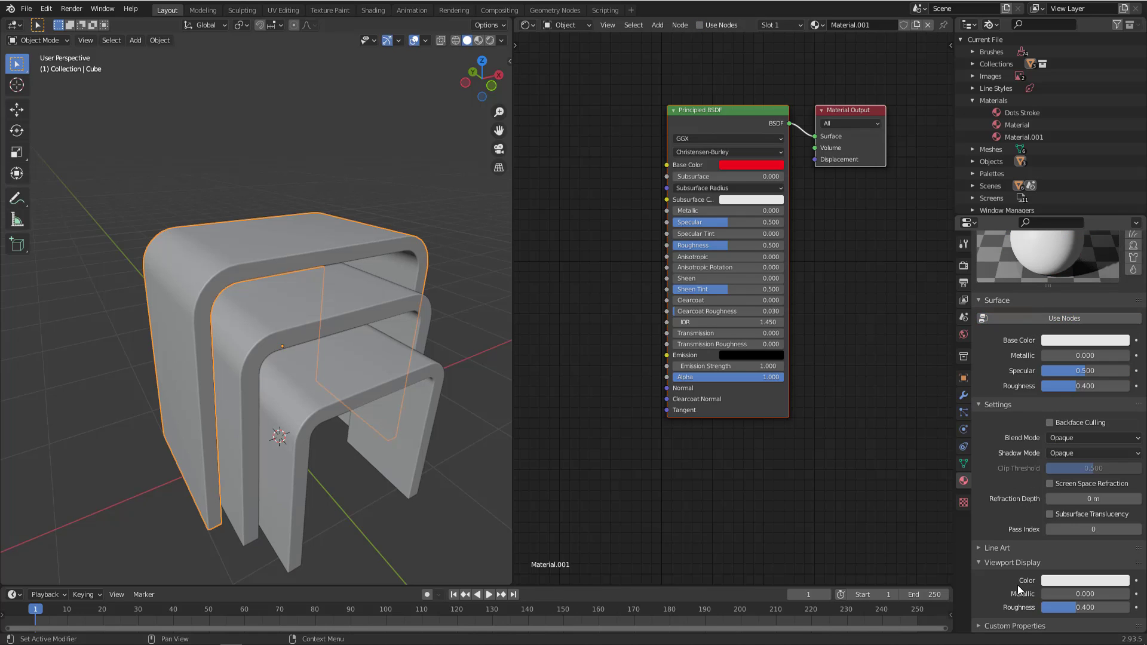
middle_drag(299, 282, 288, 303)
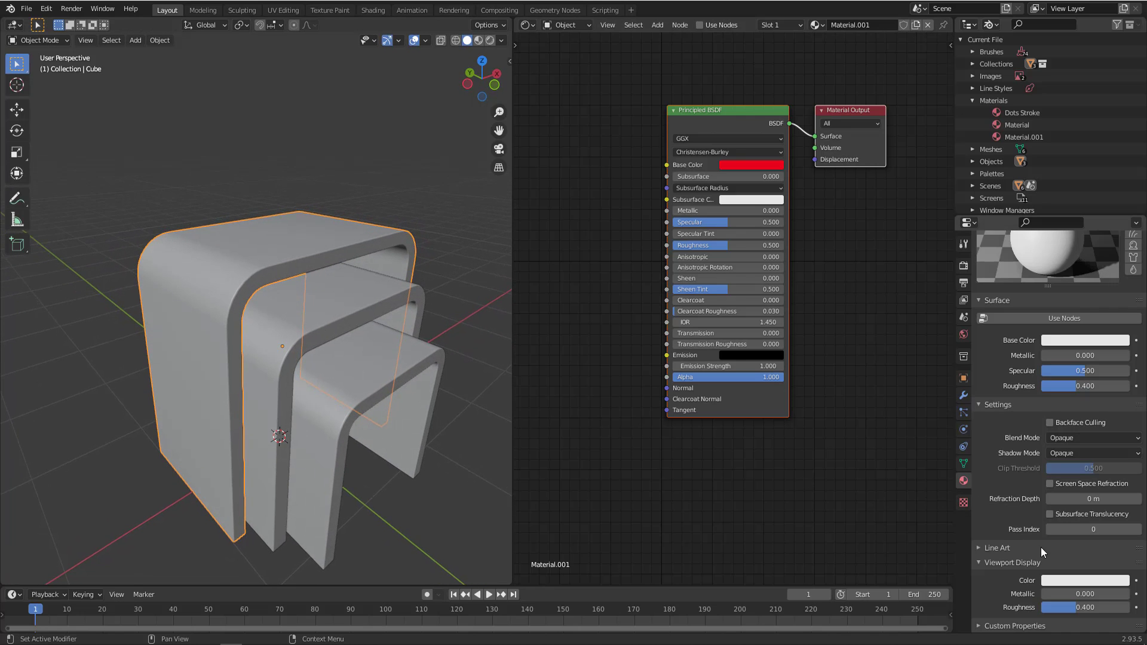
click(1079, 581)
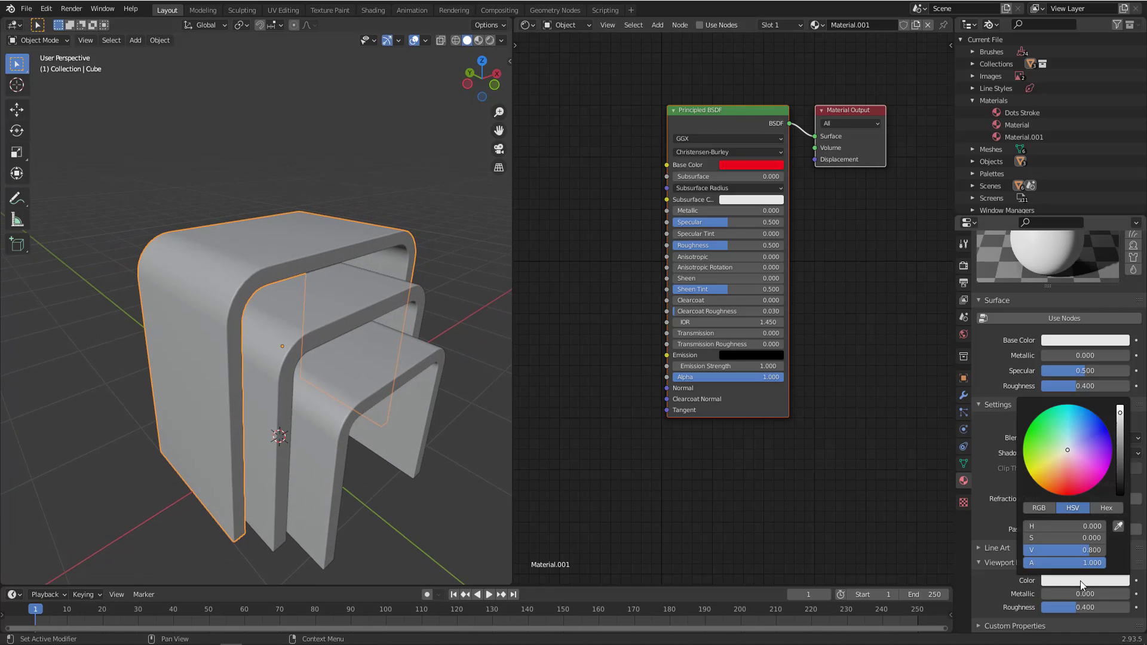
drag(1067, 451, 1102, 422)
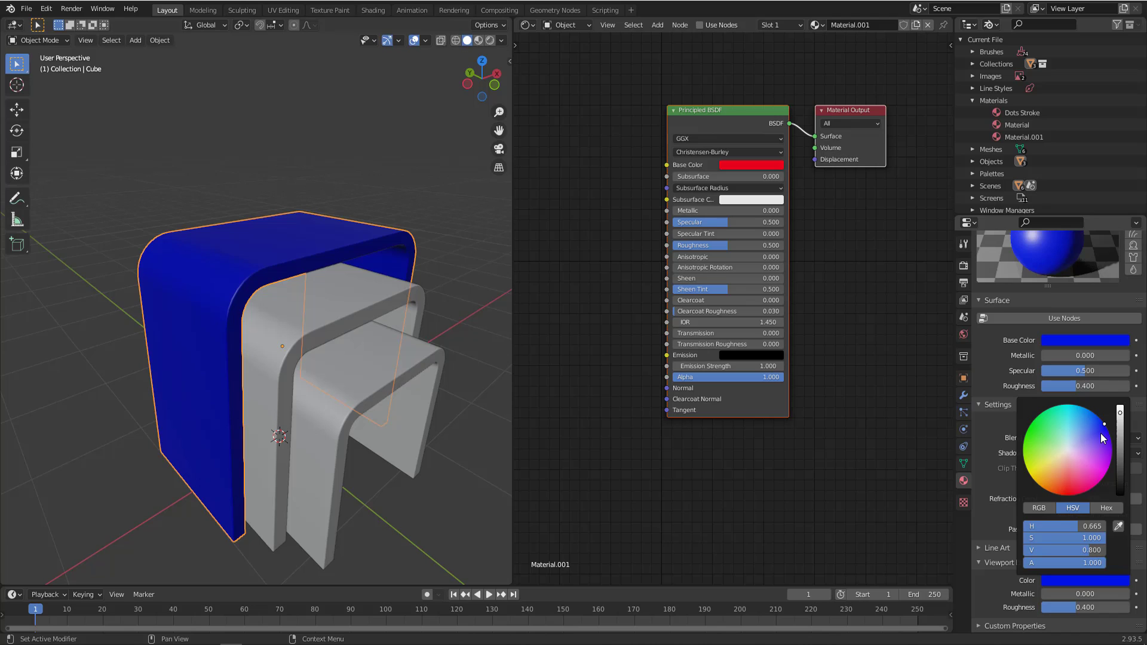
middle_drag(334, 195, 344, 239)
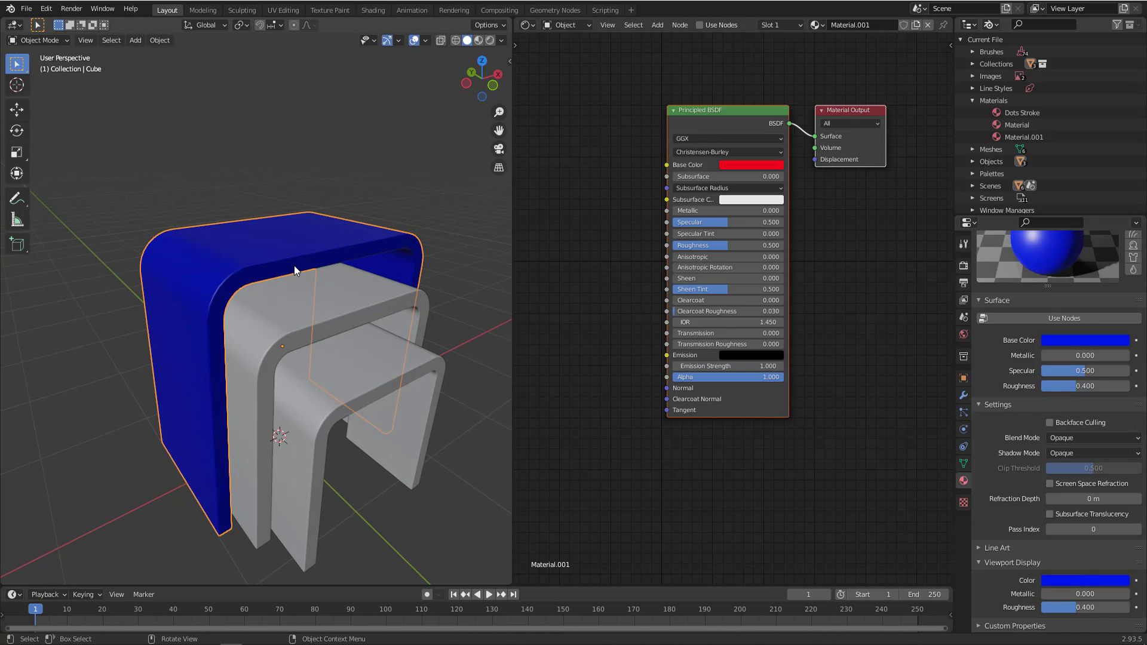
Step: View the blue outer table in Material Preview shading and in Rendered shading
middle_drag(294, 266, 295, 267)
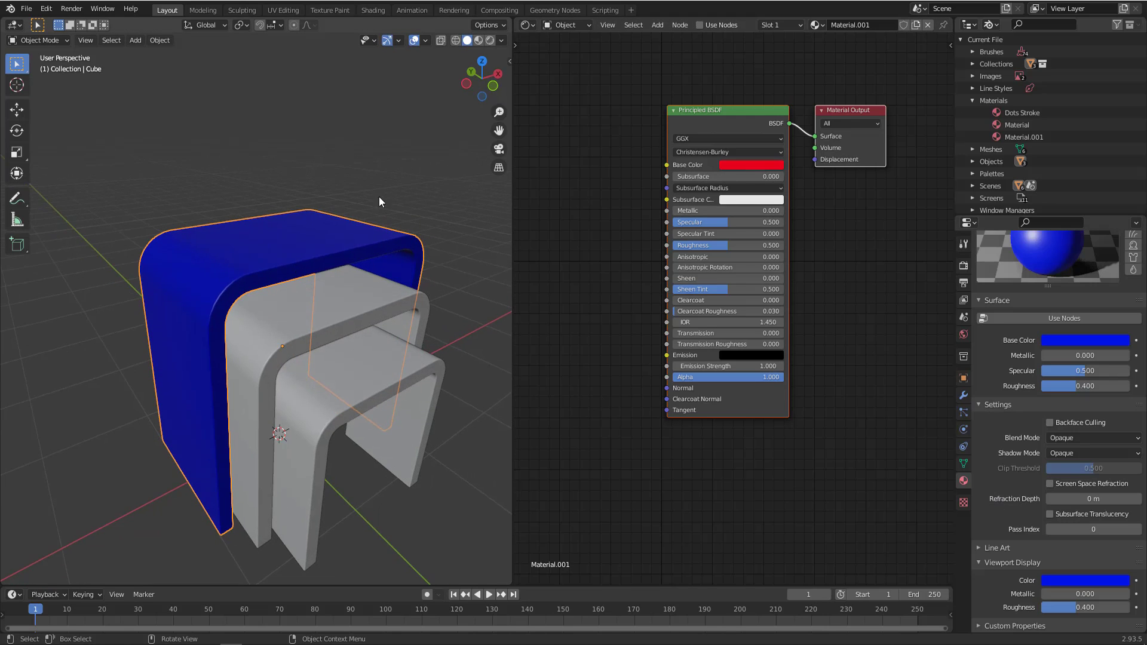
key(z)
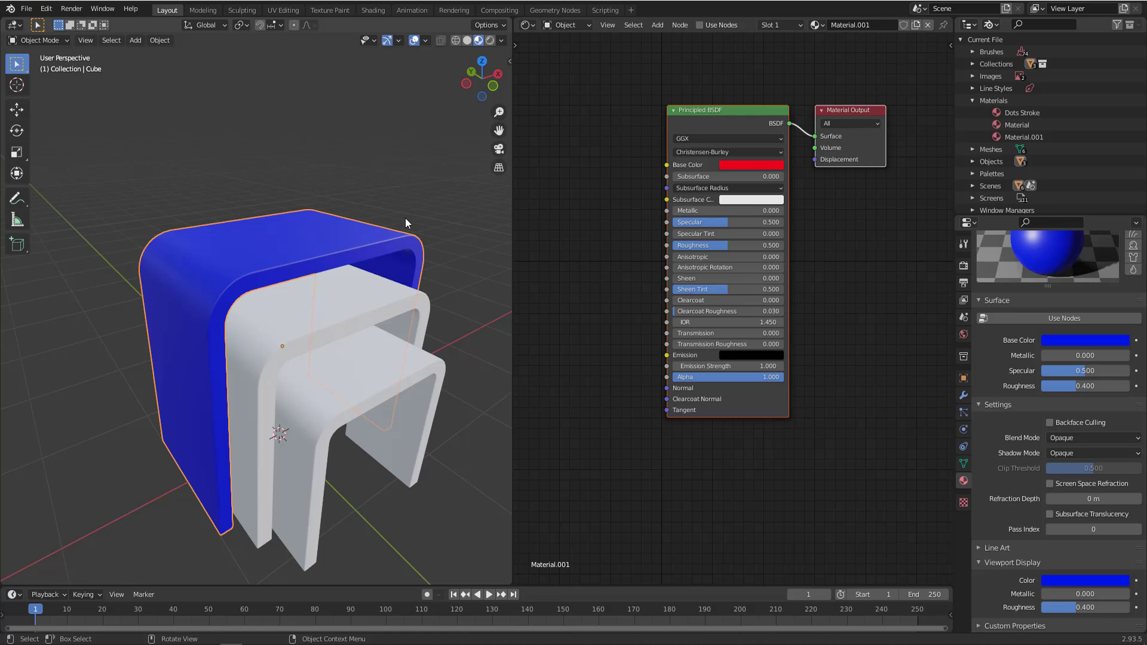
key(z)
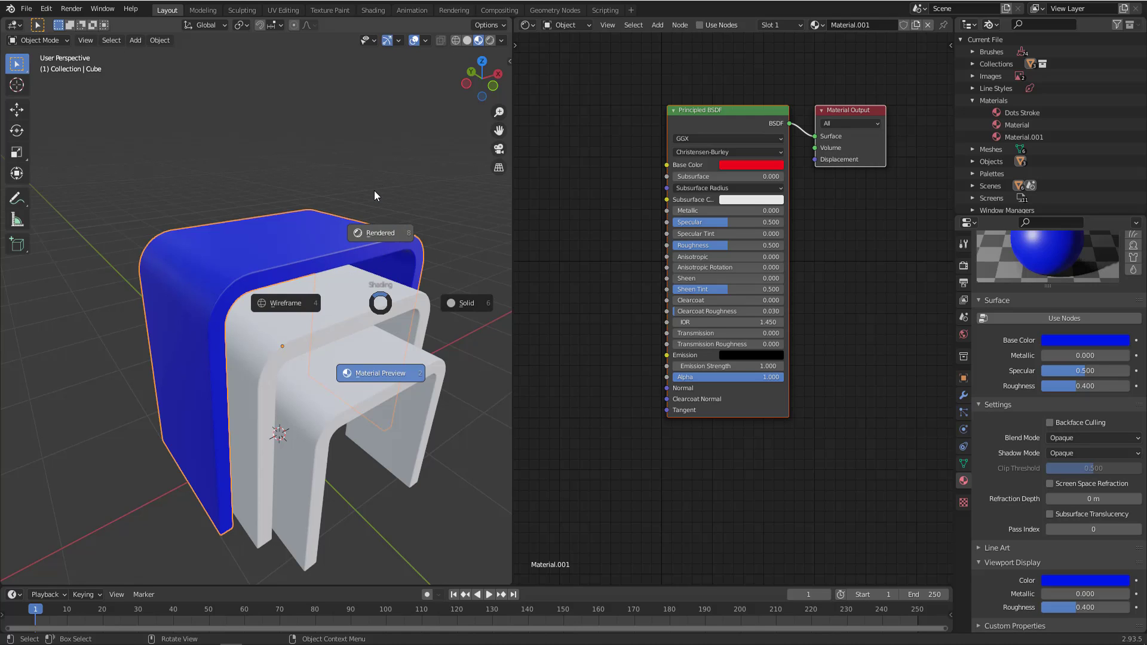
click(373, 190)
middle_drag(310, 258, 309, 255)
scroll(1015, 382, up, 3)
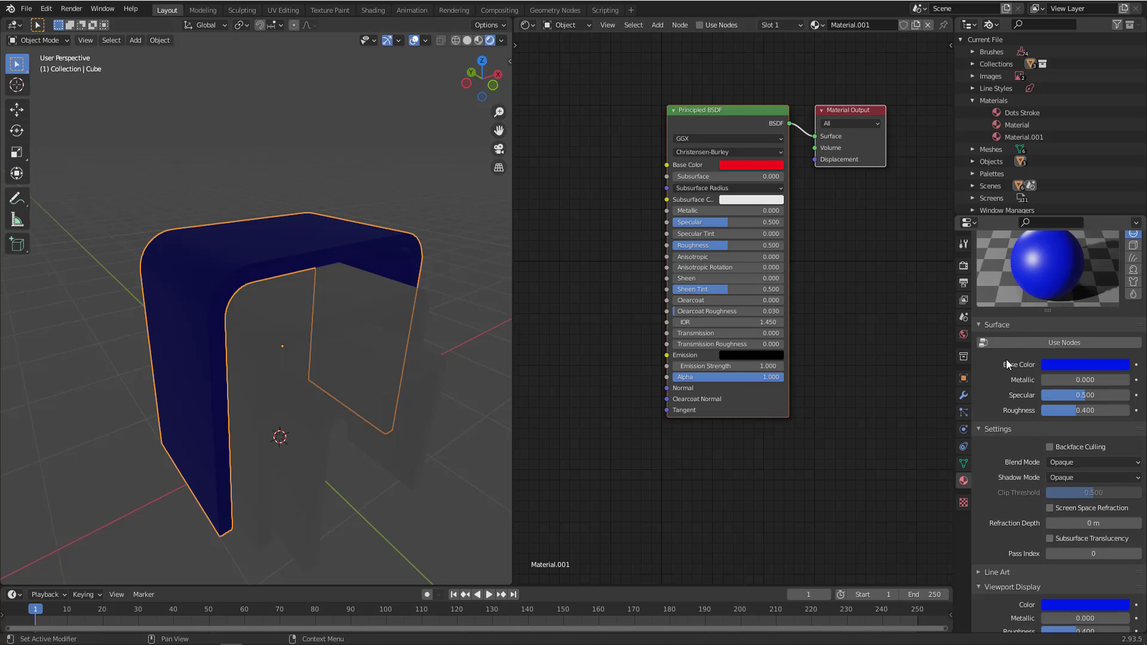
middle_drag(303, 292, 314, 299)
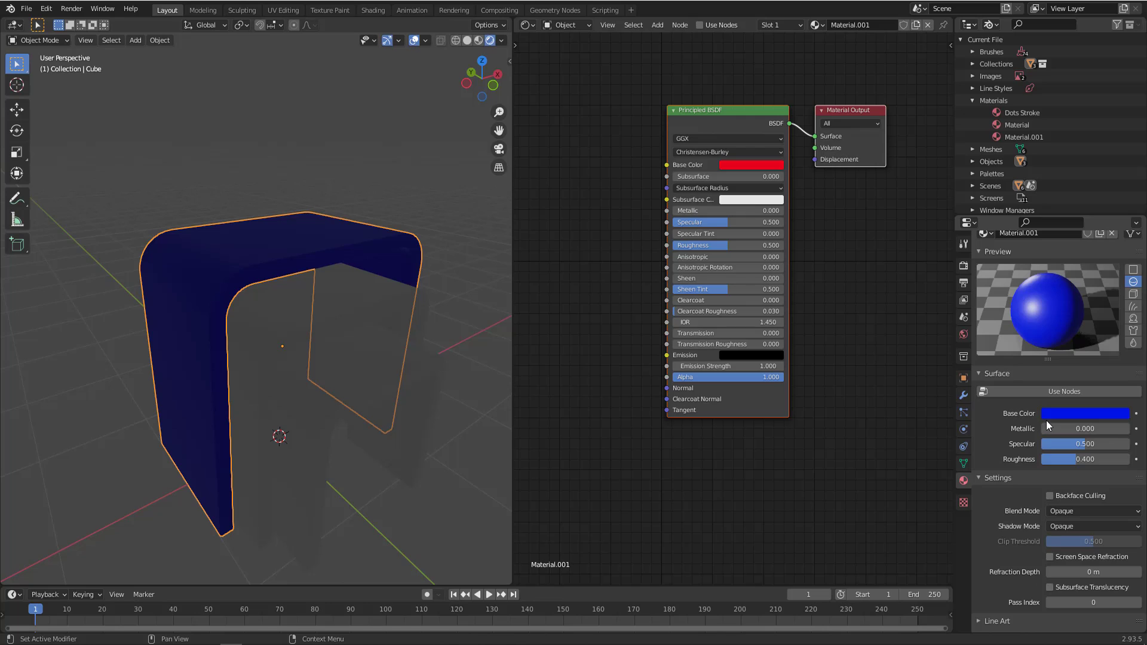
Step: Turn on Use Nodes for Material.001 and set the 3D viewport to Material Preview shading
click(1048, 393)
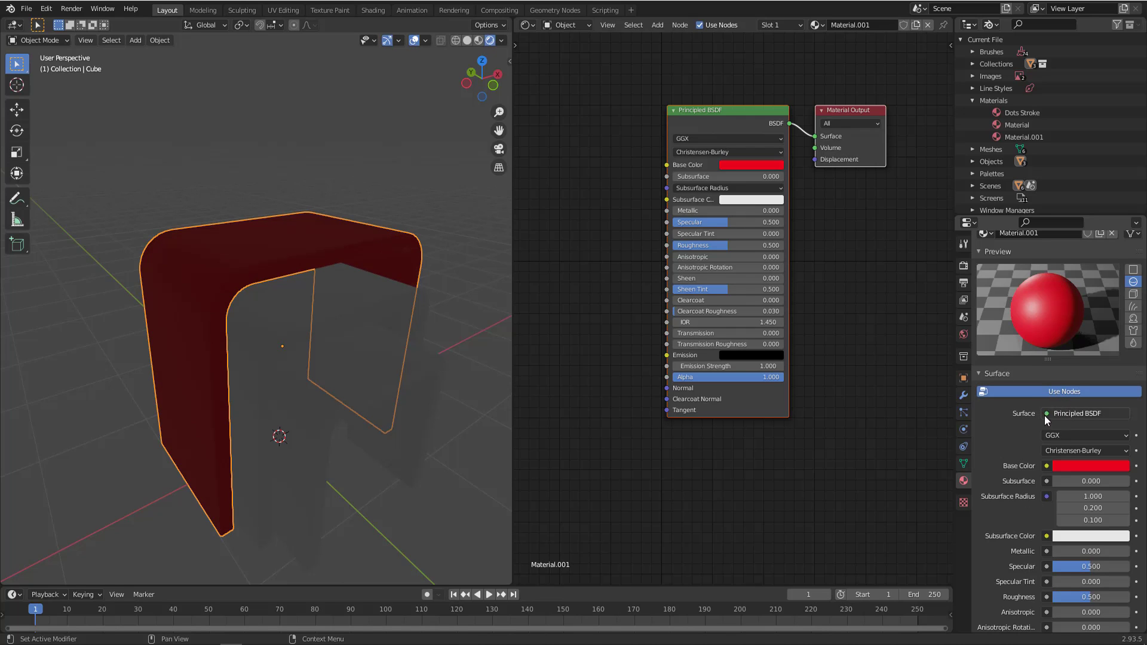
middle_drag(315, 286, 308, 285)
key(z)
click(335, 399)
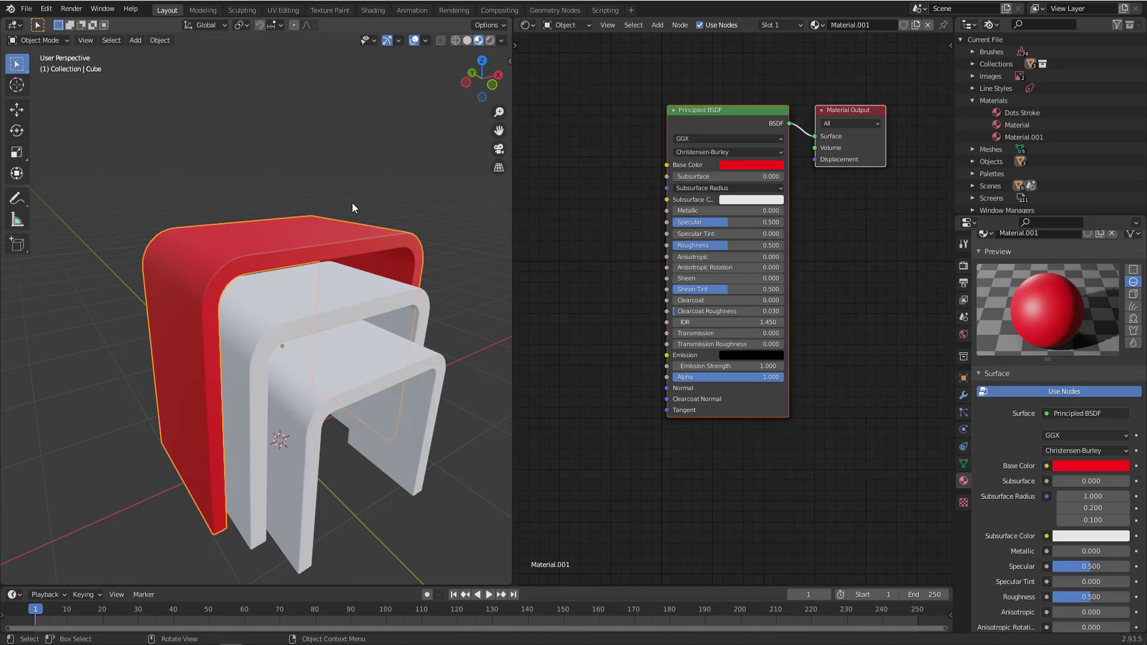
Step: Compare the Principled BSDF surface settings of Material.001 with its Viewport Display color, and examine the outer table in the viewport
scroll(352, 203, down, 2)
scroll(1013, 542, down, 10)
scroll(1001, 528, down, 6)
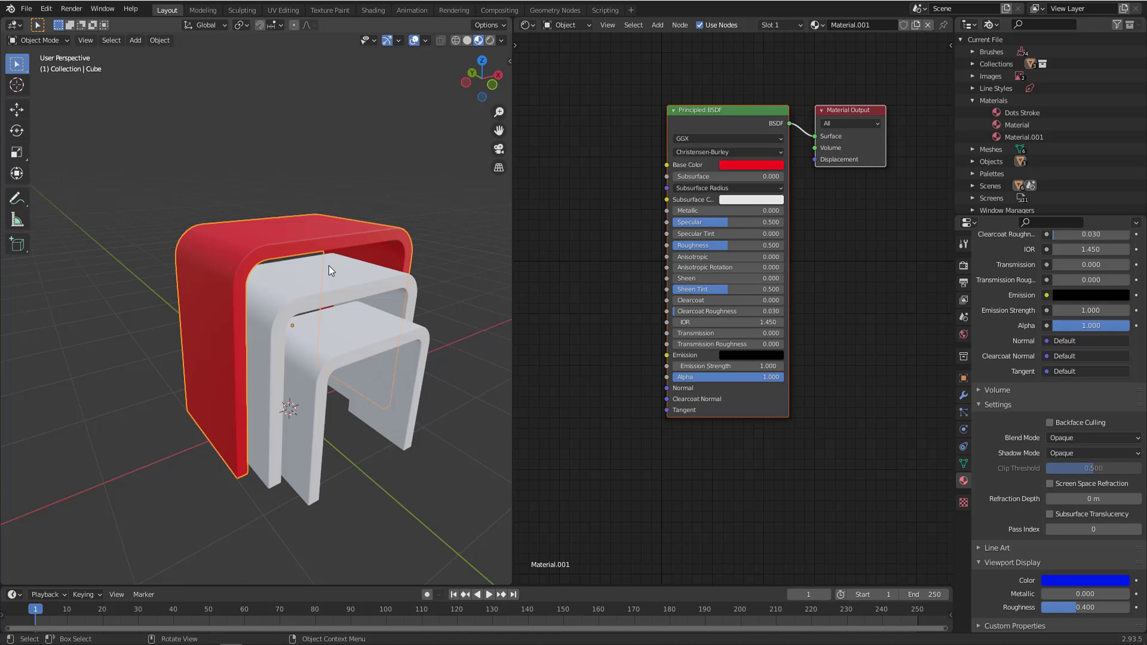
middle_drag(328, 265, 357, 269)
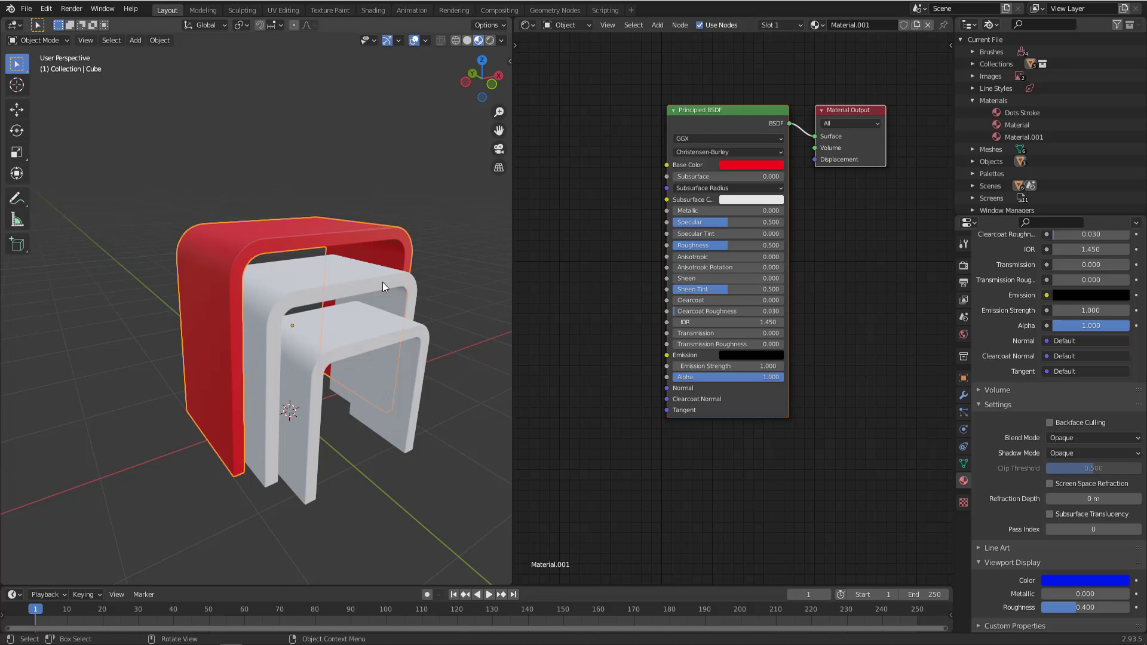
middle_drag(382, 287, 398, 293)
scroll(994, 457, up, 4)
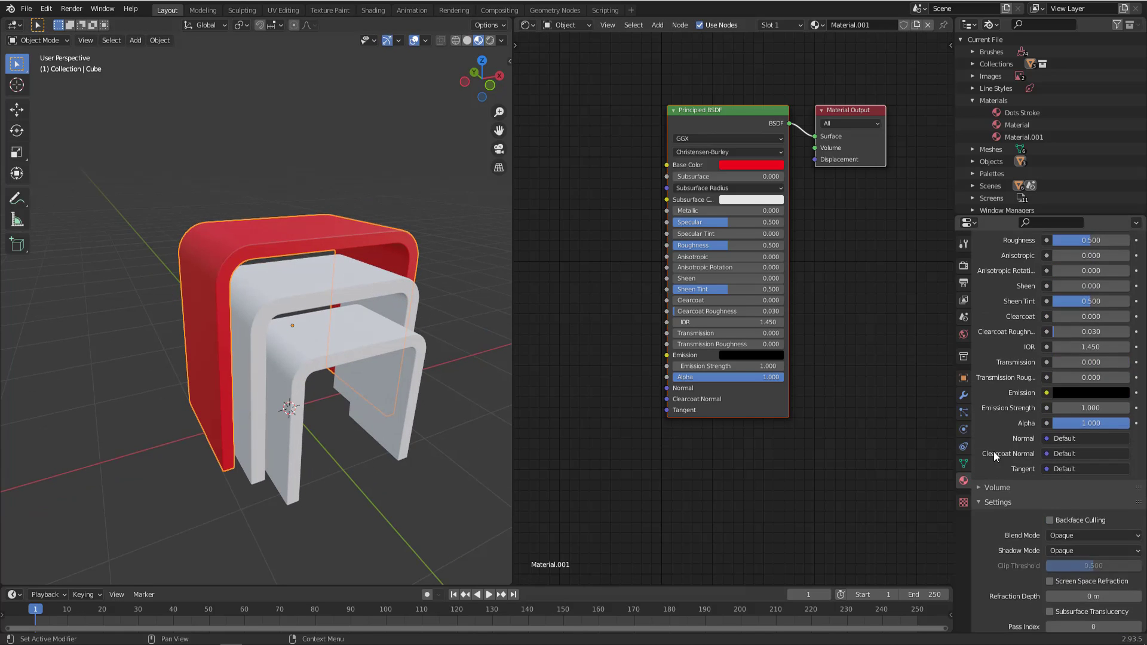
scroll(996, 451, up, 10)
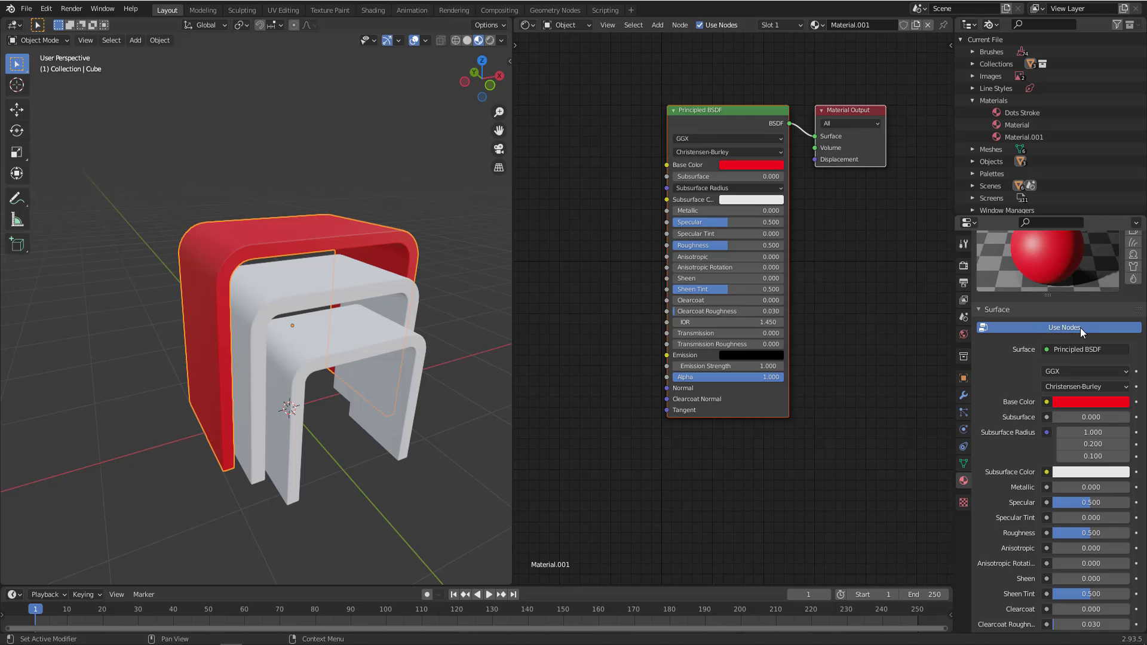
scroll(1032, 414, down, 15)
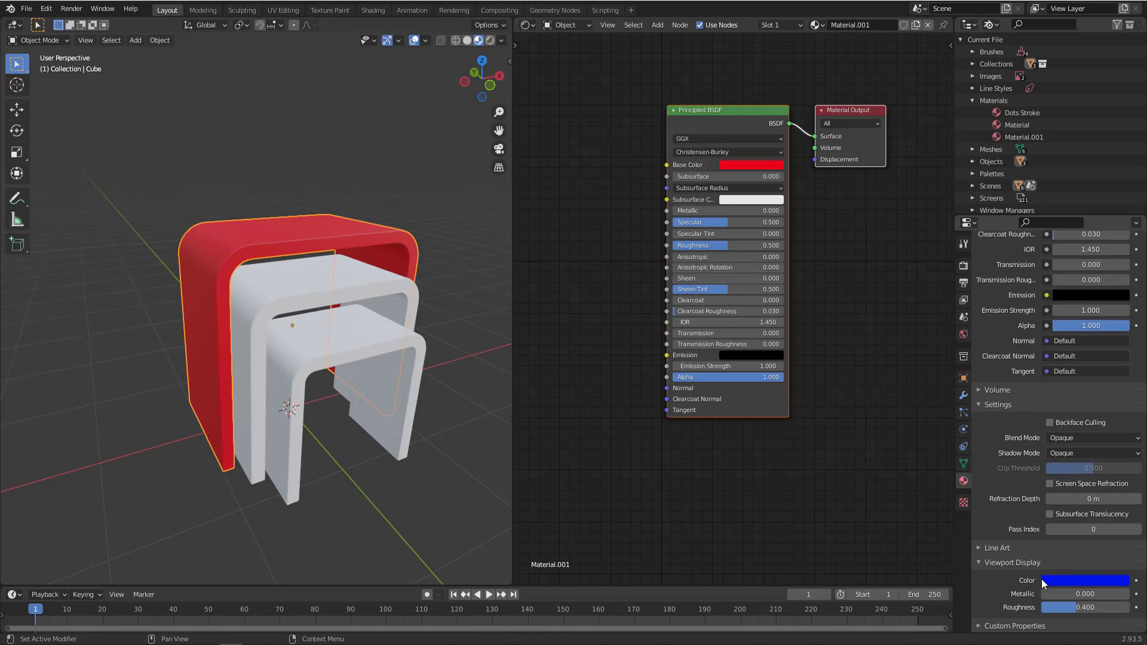
Step: Turn off Use Nodes for Material.001 and inspect the outer table in the viewport
scroll(1028, 380, up, 12)
click(1044, 278)
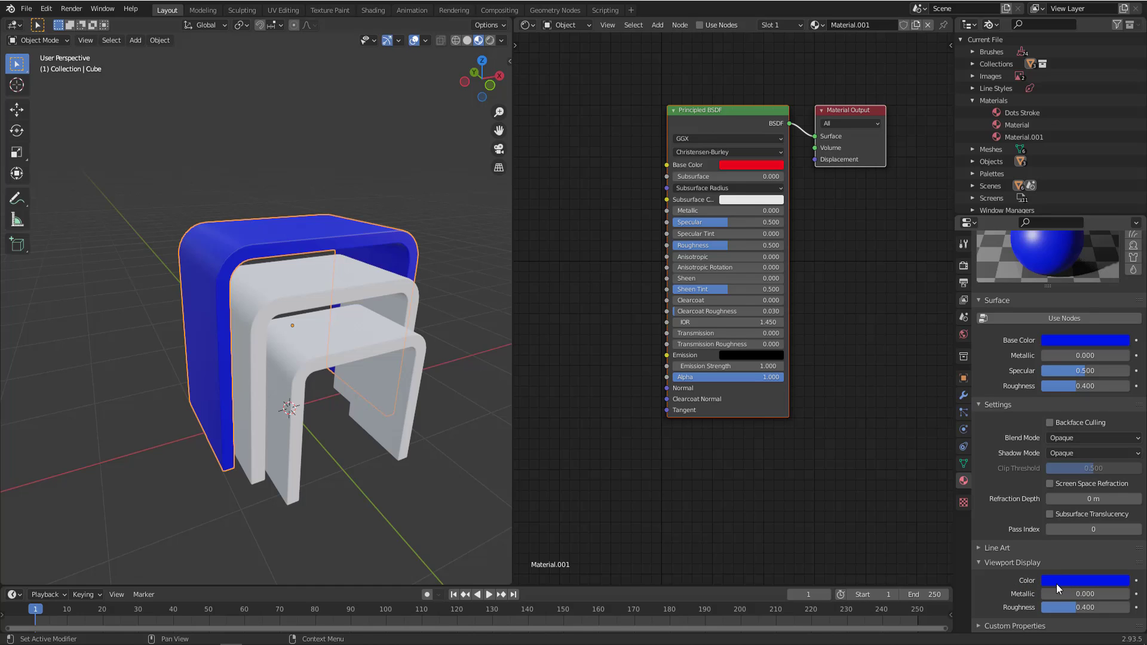
middle_drag(295, 339, 303, 327)
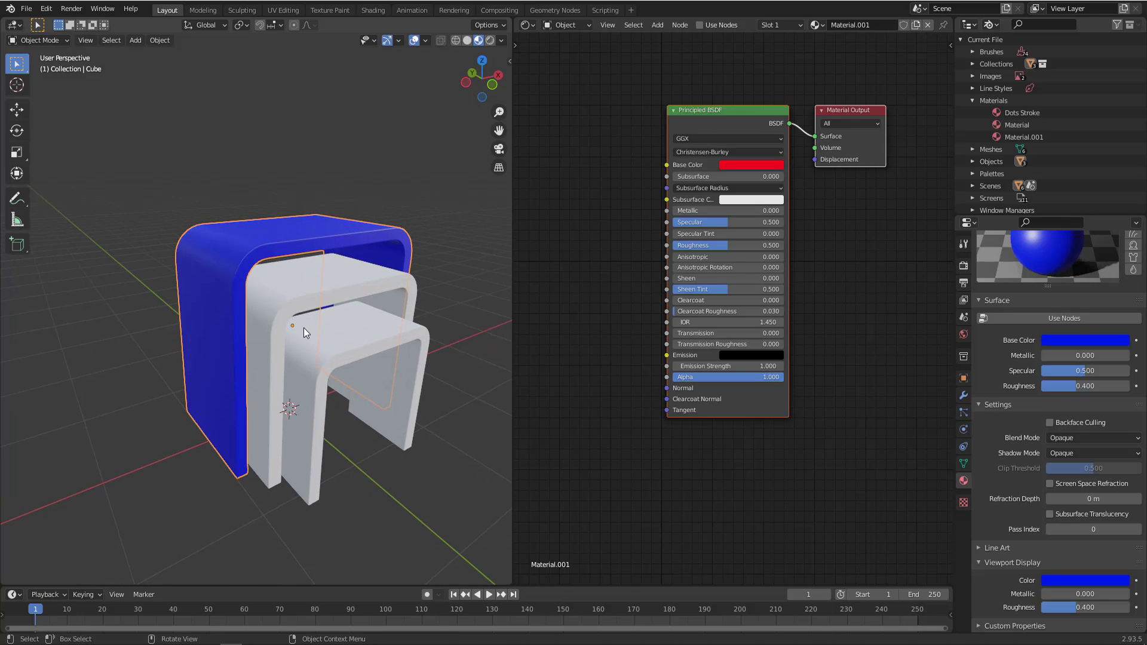
scroll(1051, 424, up, 6)
scroll(331, 300, down, 3)
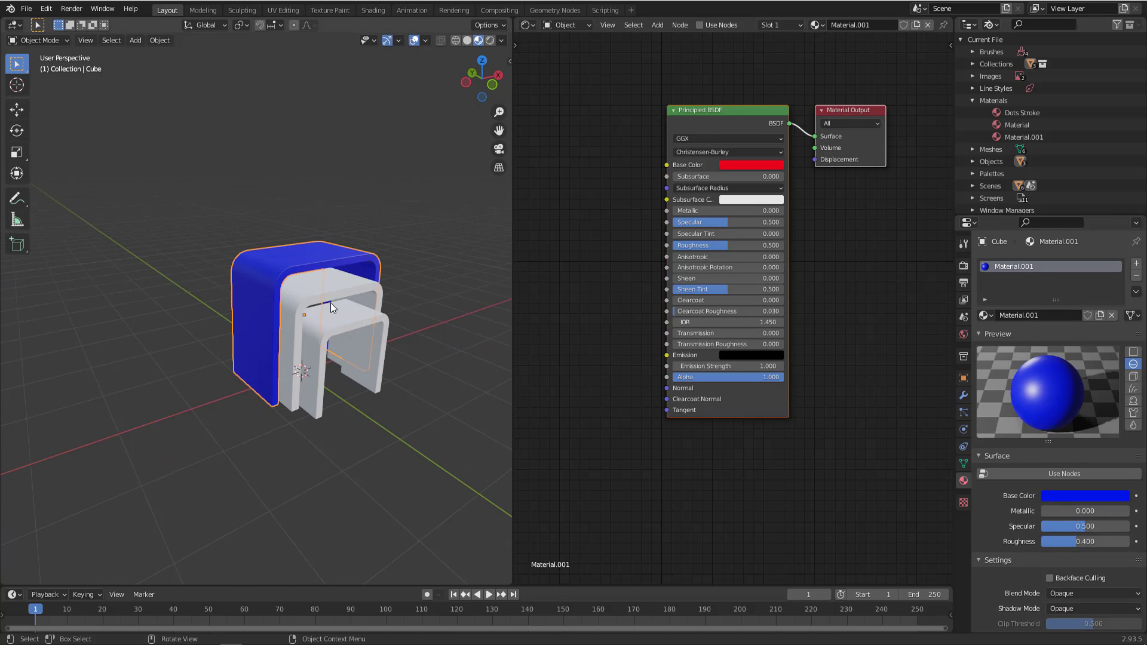